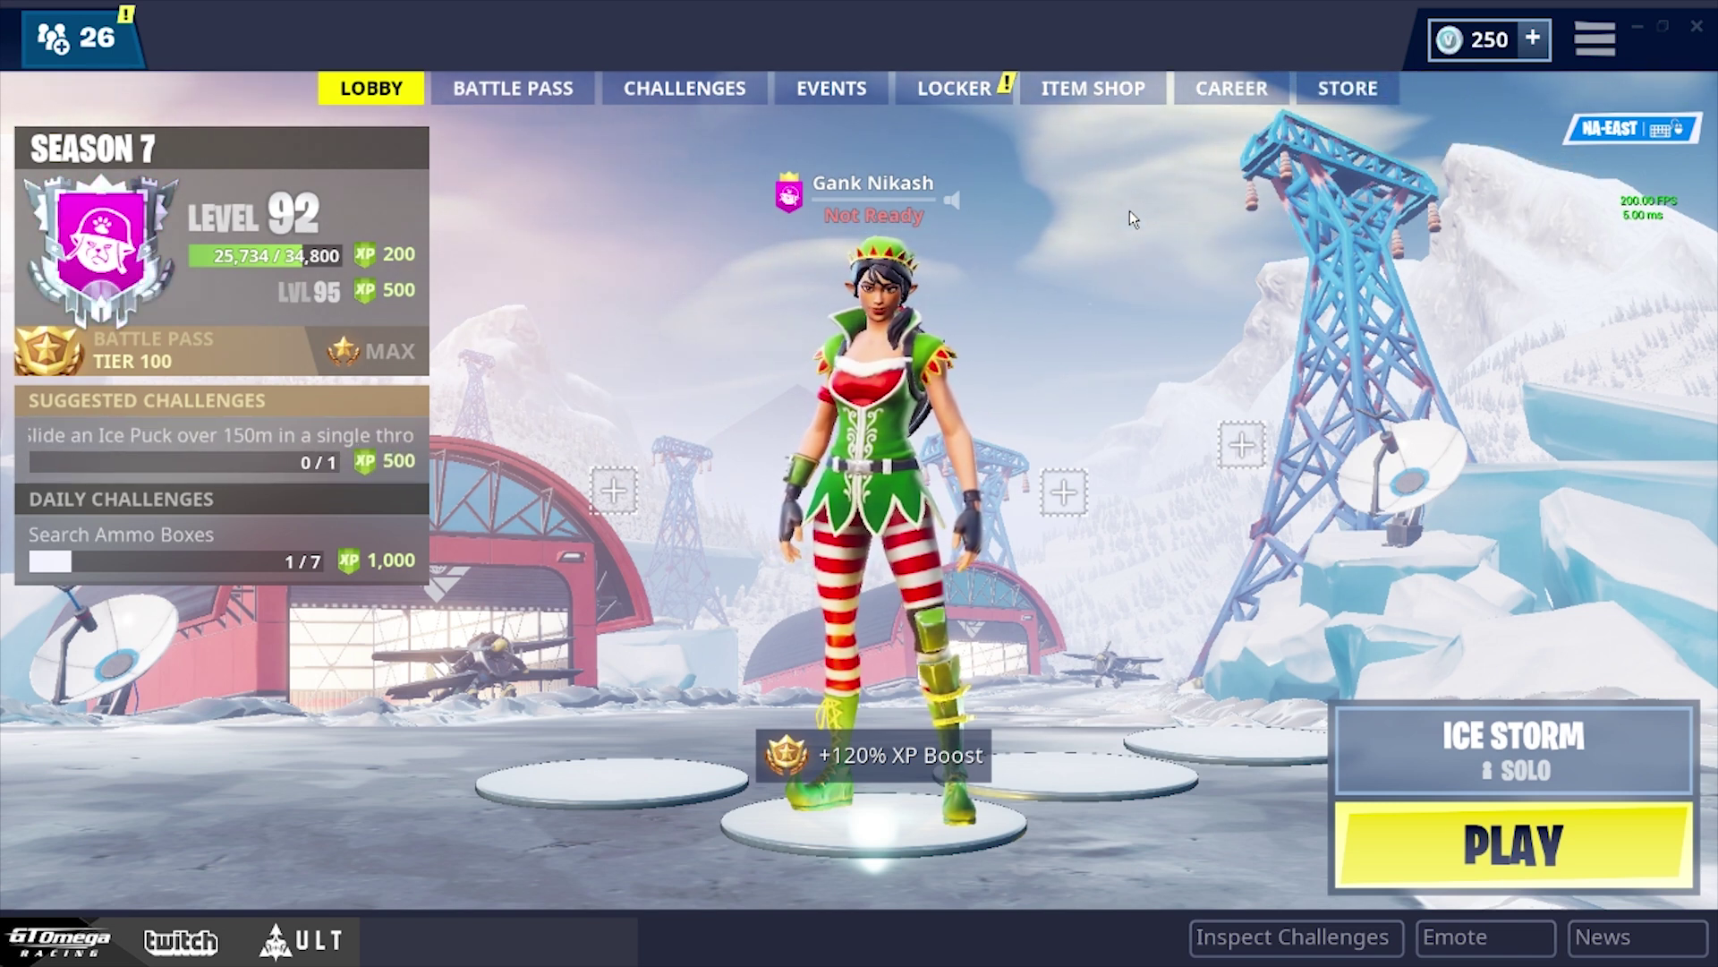
Open the game's settings and check the Mouse Sensitivity X and Y values in the Game settings
{"action": "left_click", "coordinate": [1595, 40]}
{"action": "left_click", "coordinate": [1586, 125]}
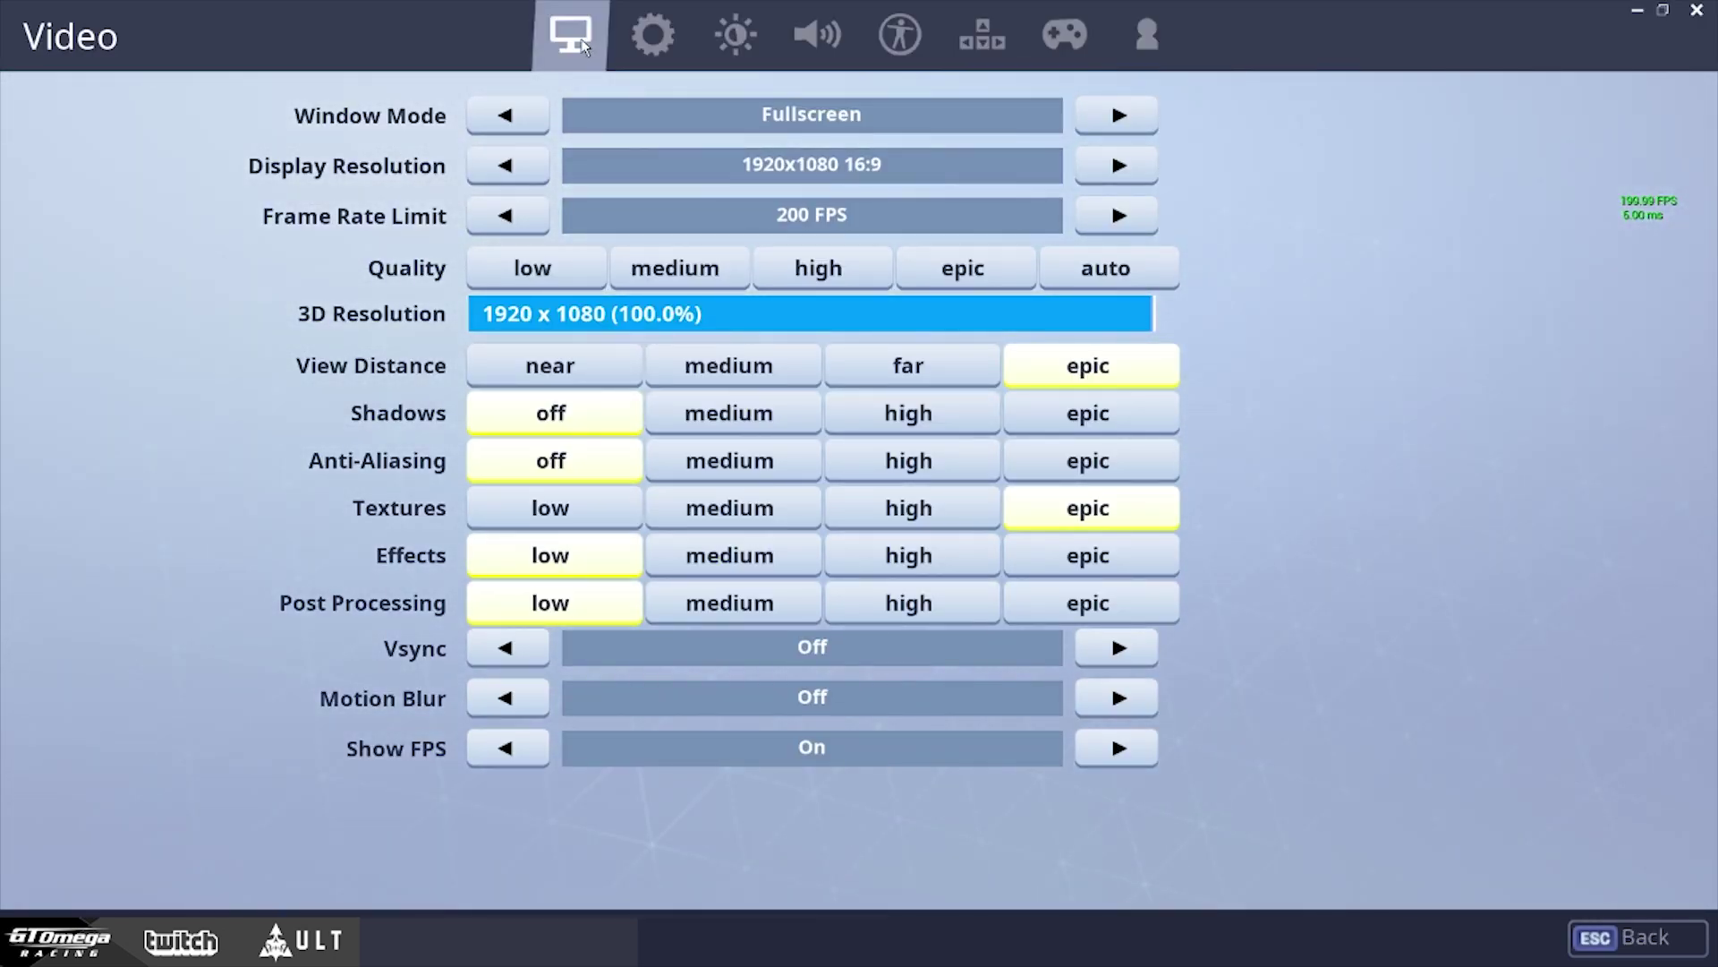
{"action": "left_click", "coordinate": [653, 36]}
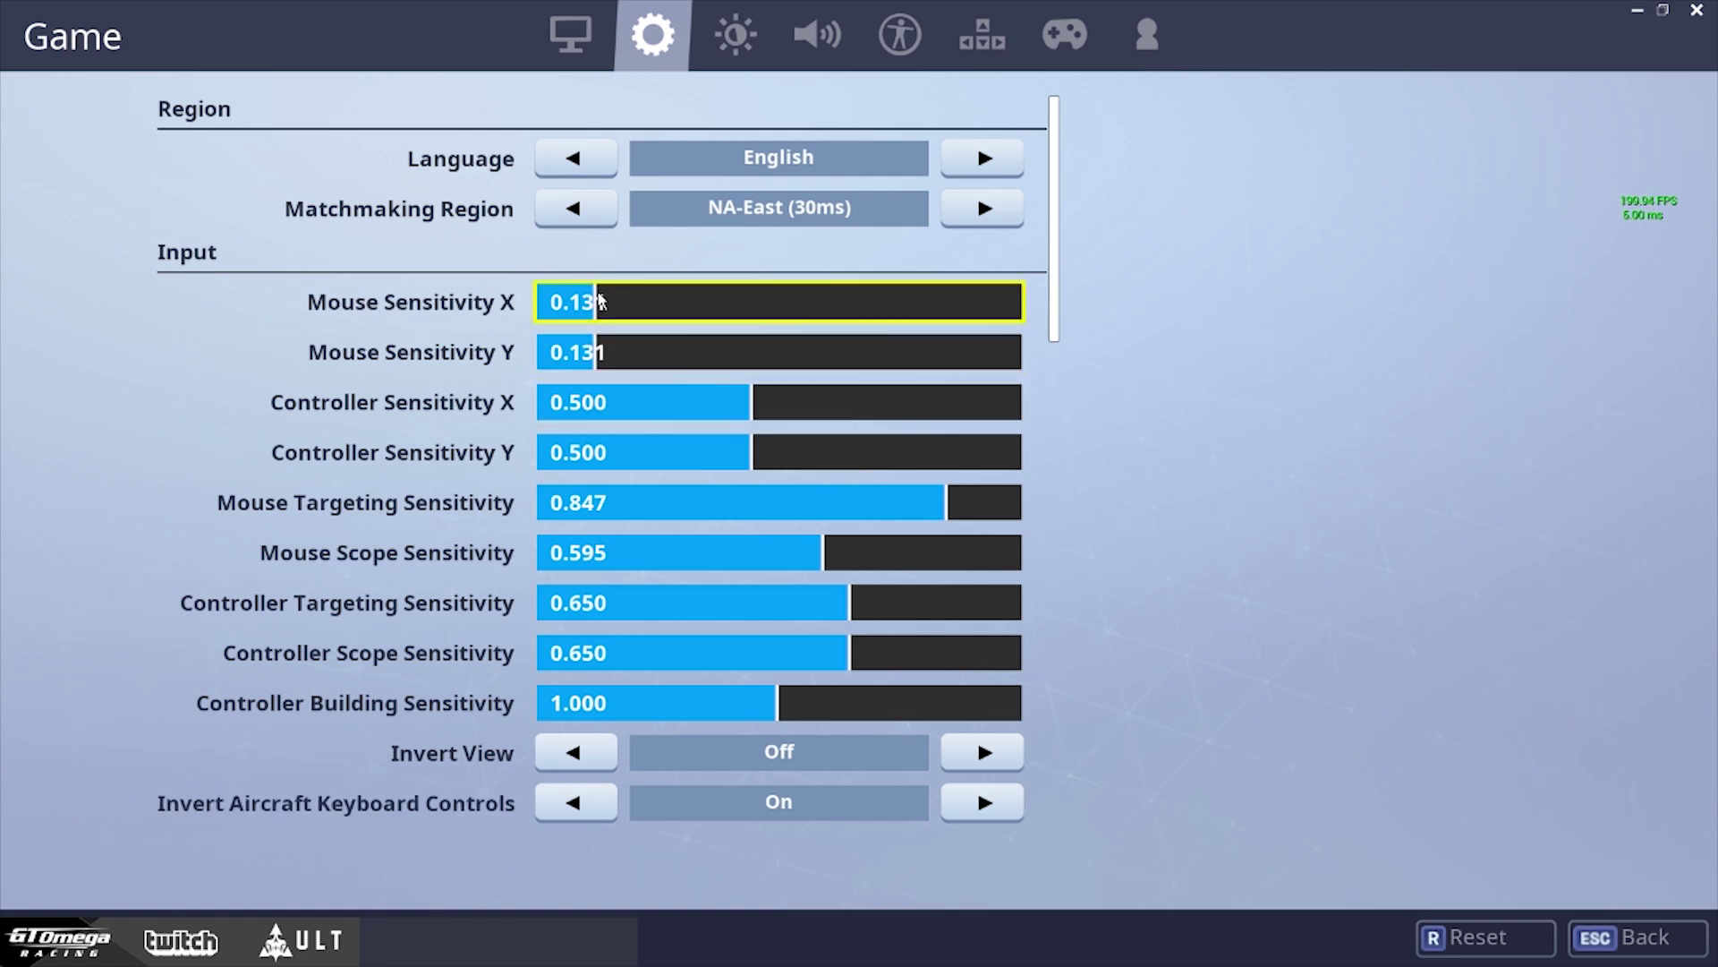
{"action": "mouse_move", "coordinate": [598, 308]}
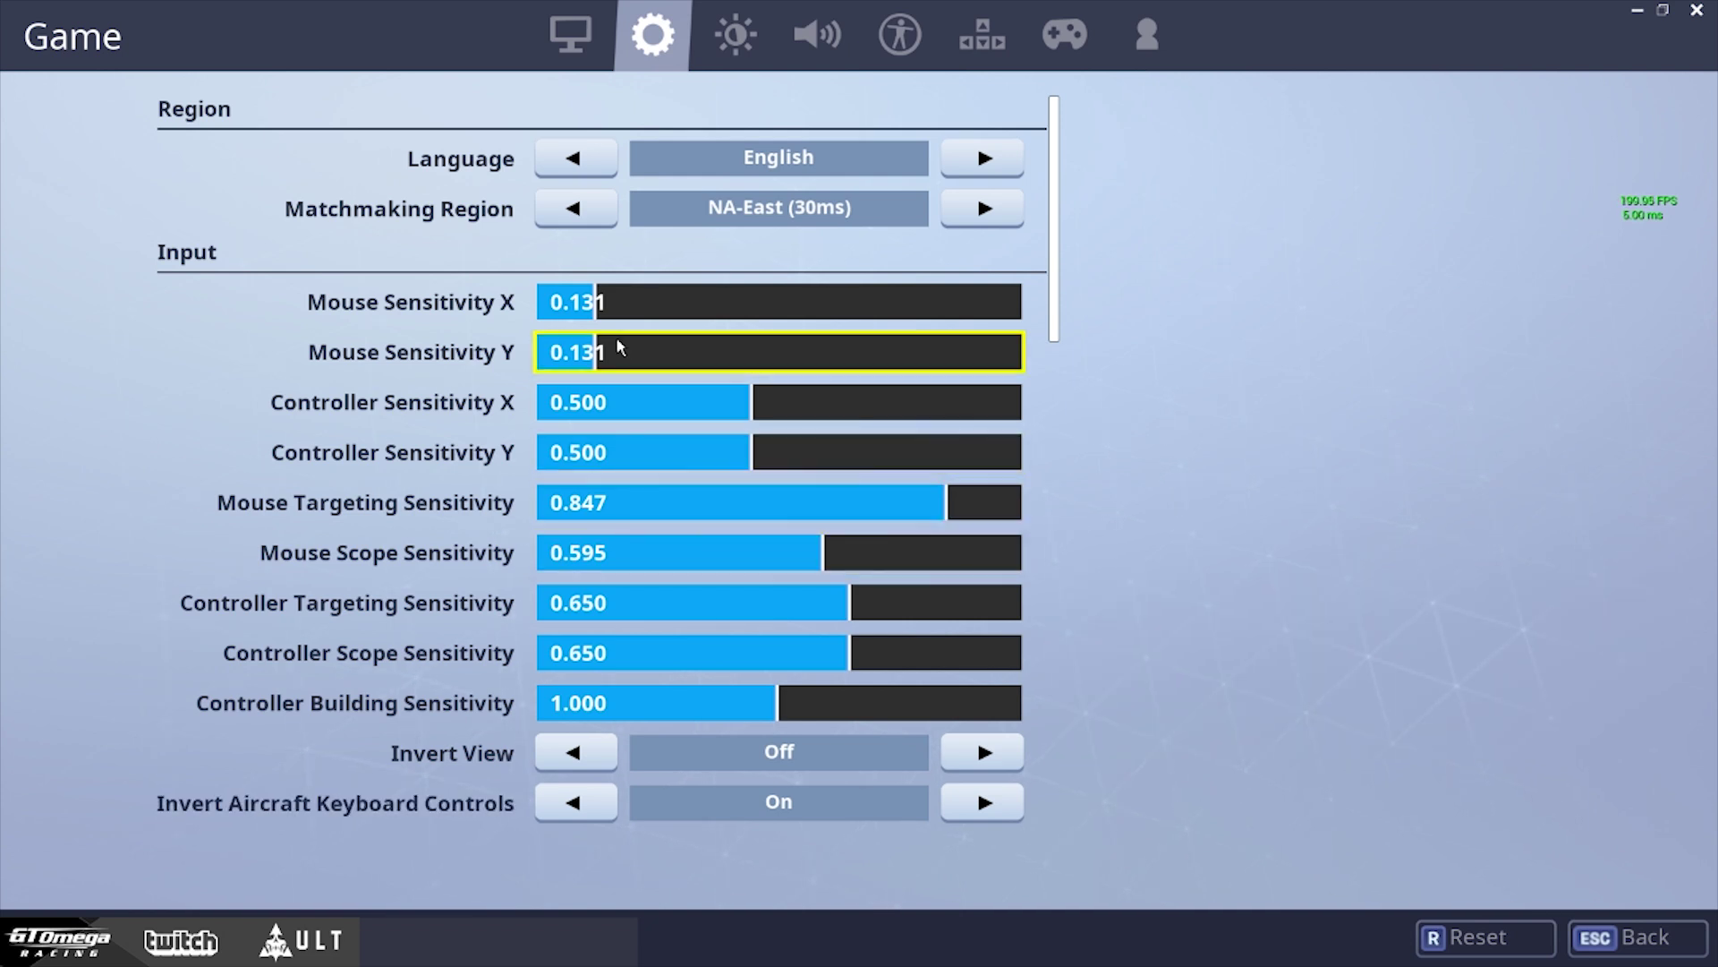
Review the video settings from View Distance through Motion Blur, plus the Window Mode, reading their descriptions
{"action": "left_click", "coordinate": [557, 35]}
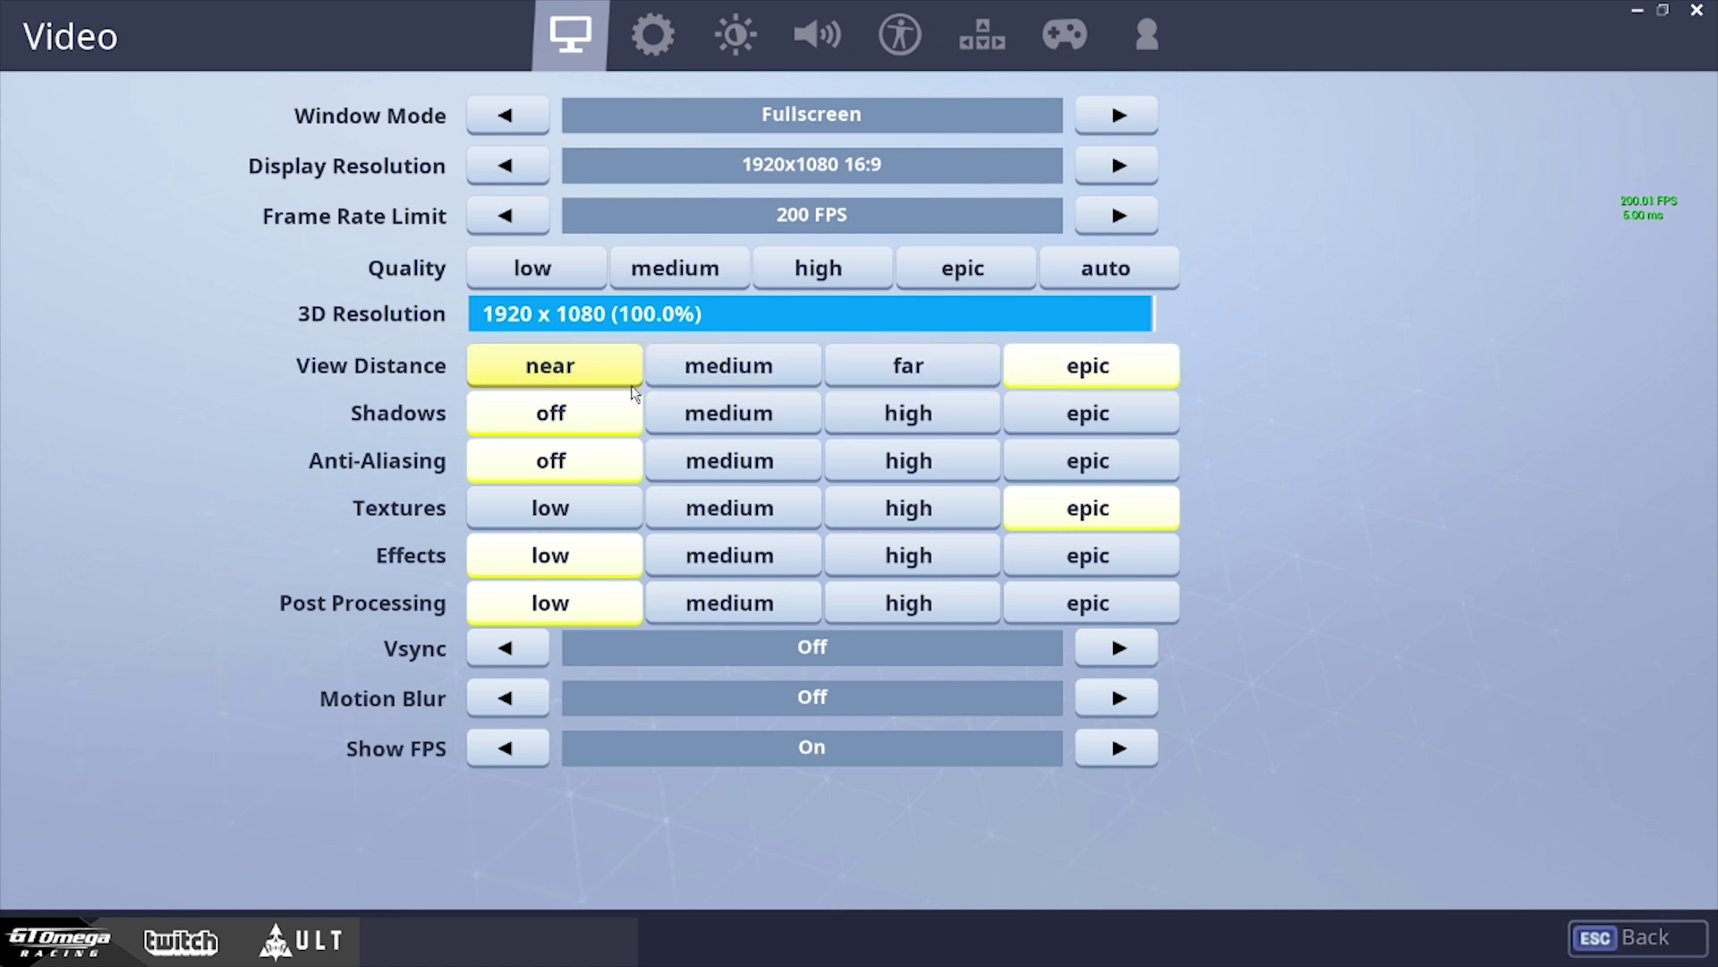
{"action": "mouse_move", "coordinate": [409, 373]}
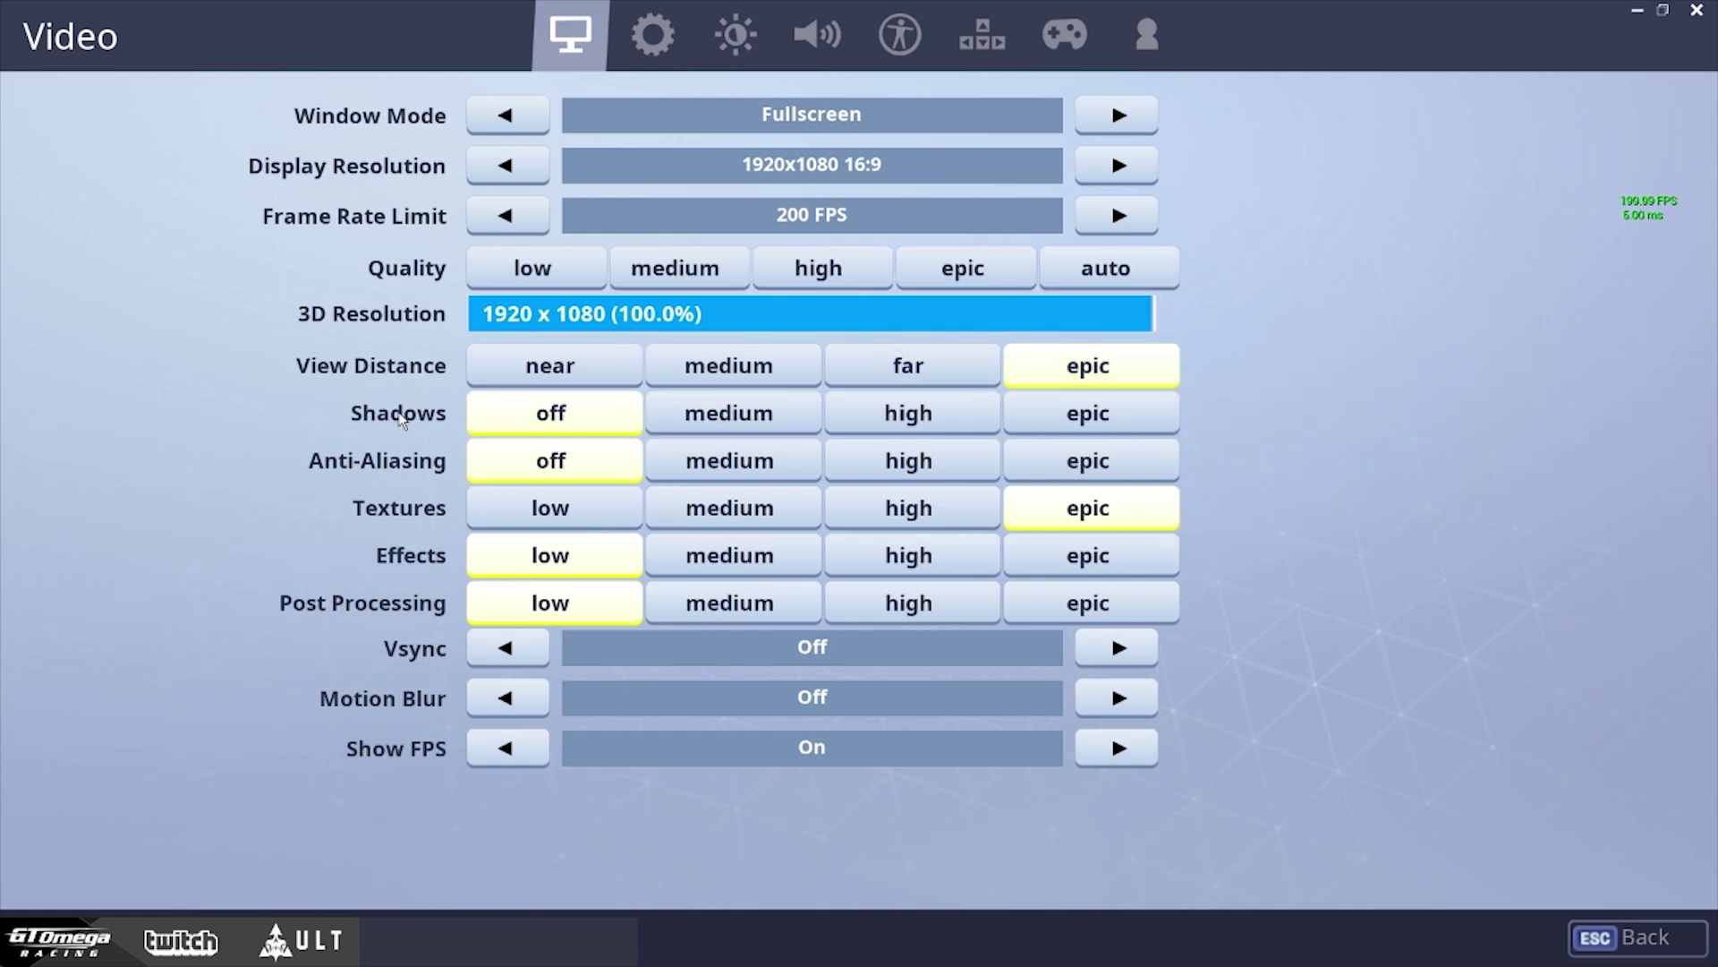
{"action": "mouse_move", "coordinate": [398, 416]}
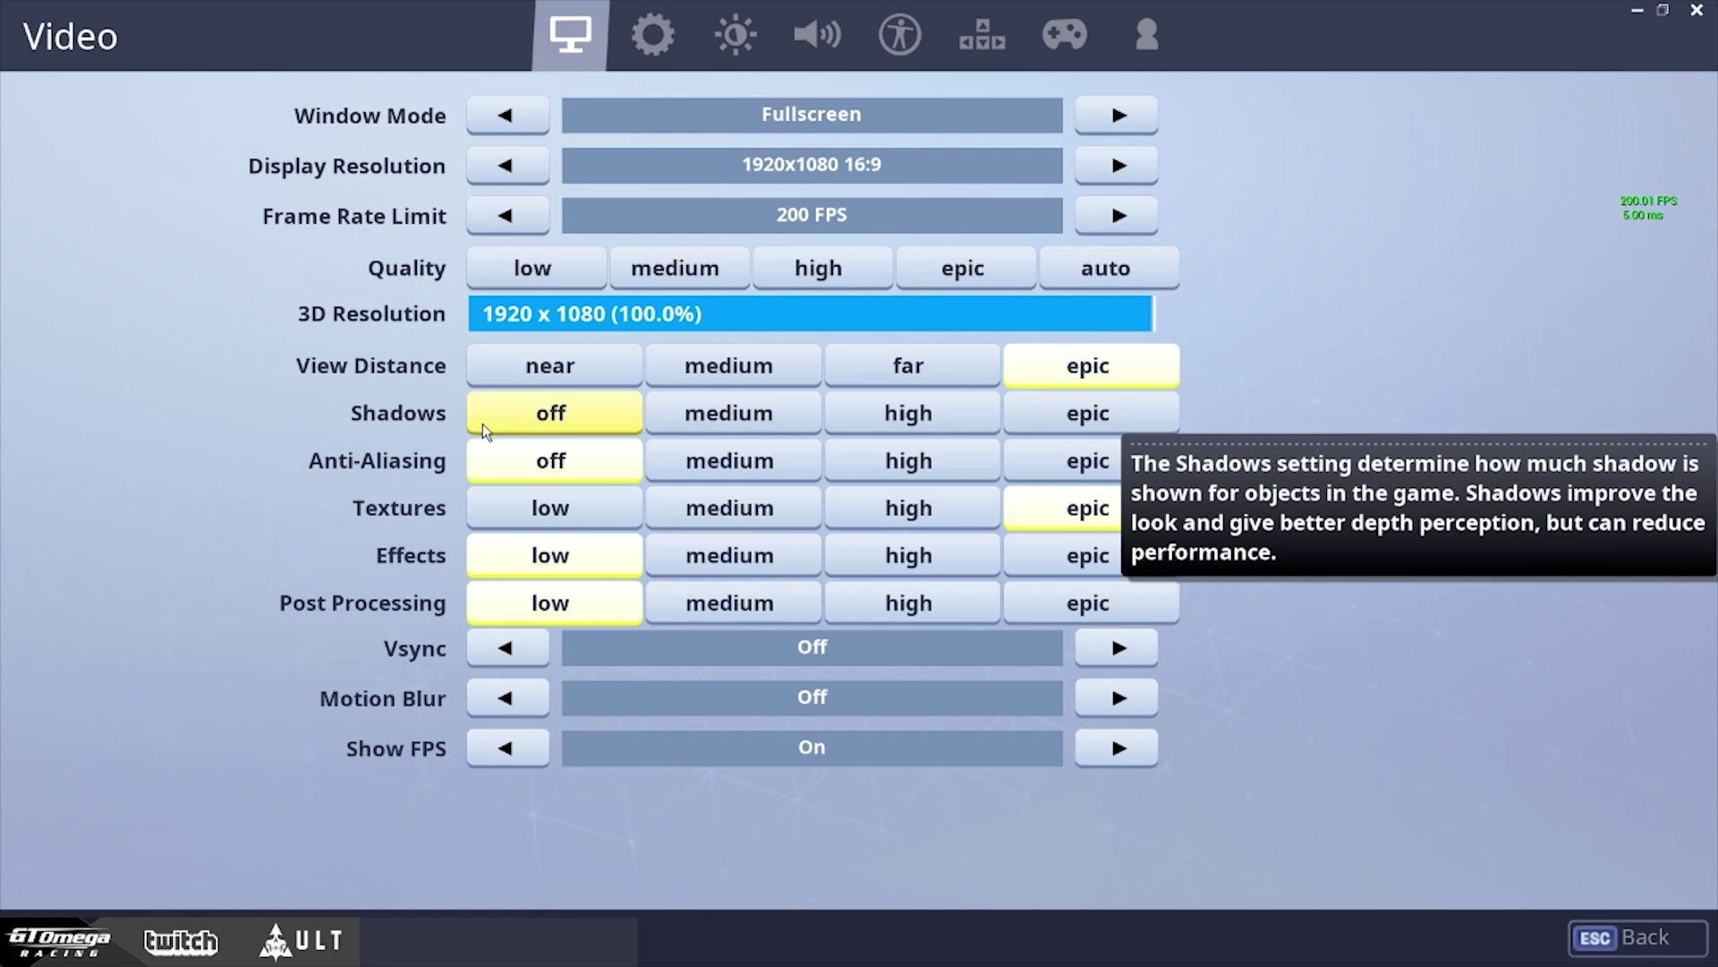
{"action": "mouse_move", "coordinate": [397, 457]}
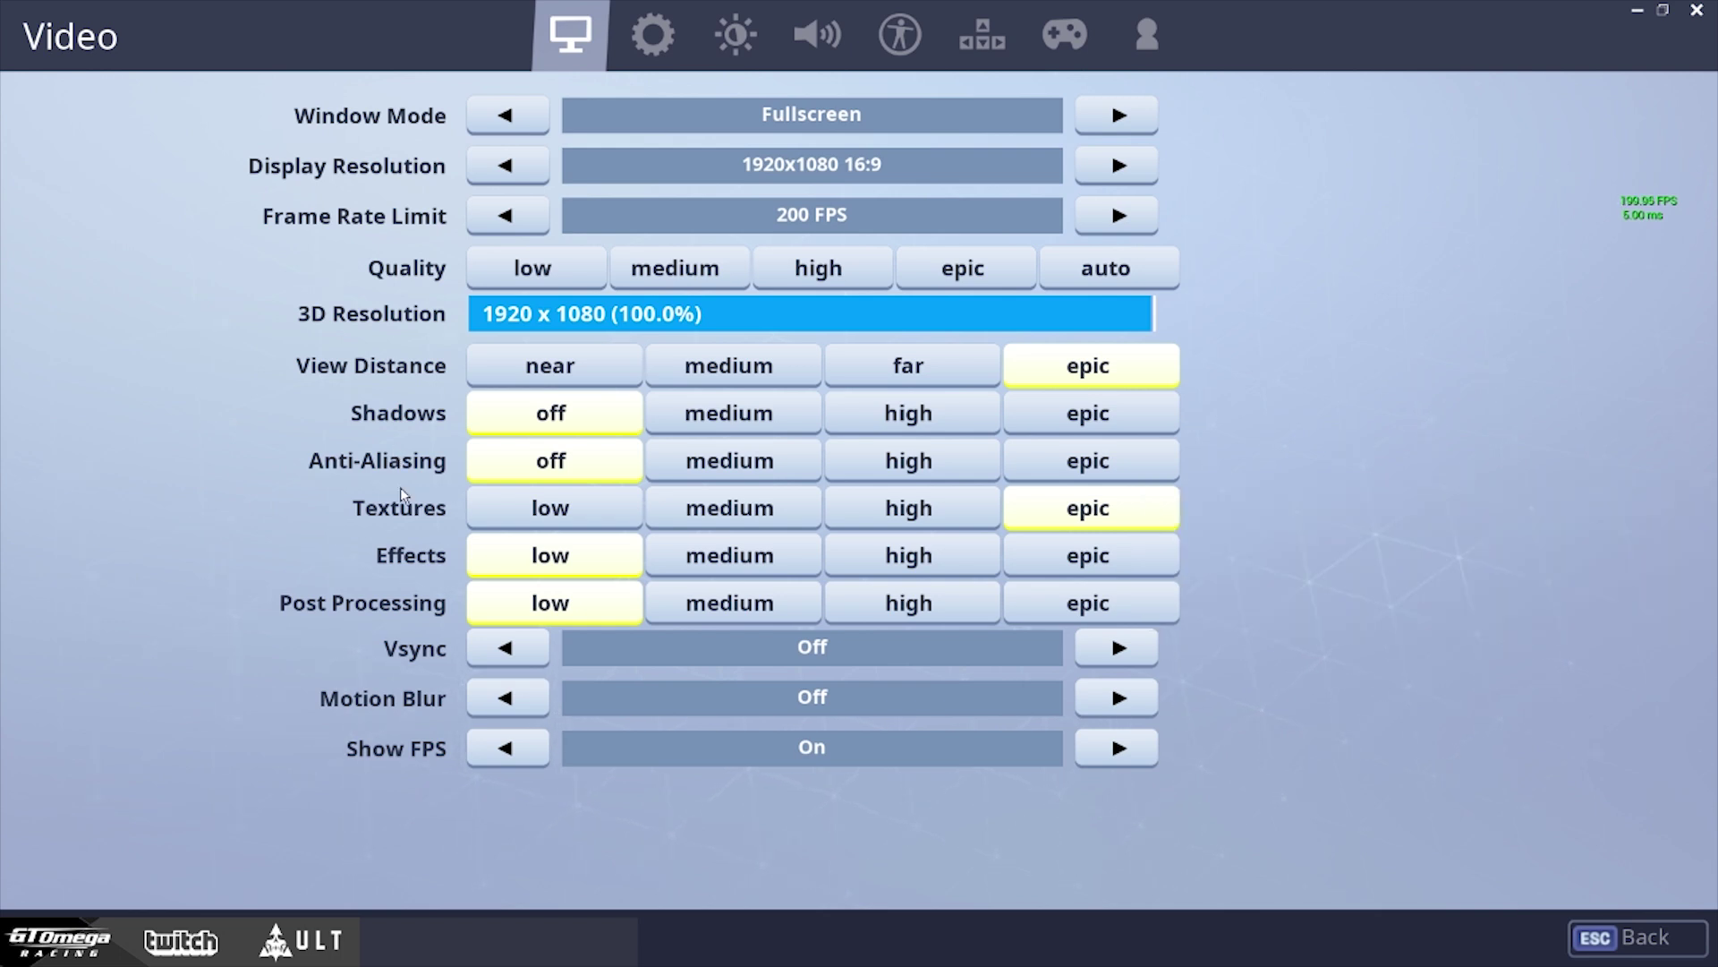
{"action": "mouse_move", "coordinate": [417, 517]}
{"action": "mouse_move", "coordinate": [414, 559]}
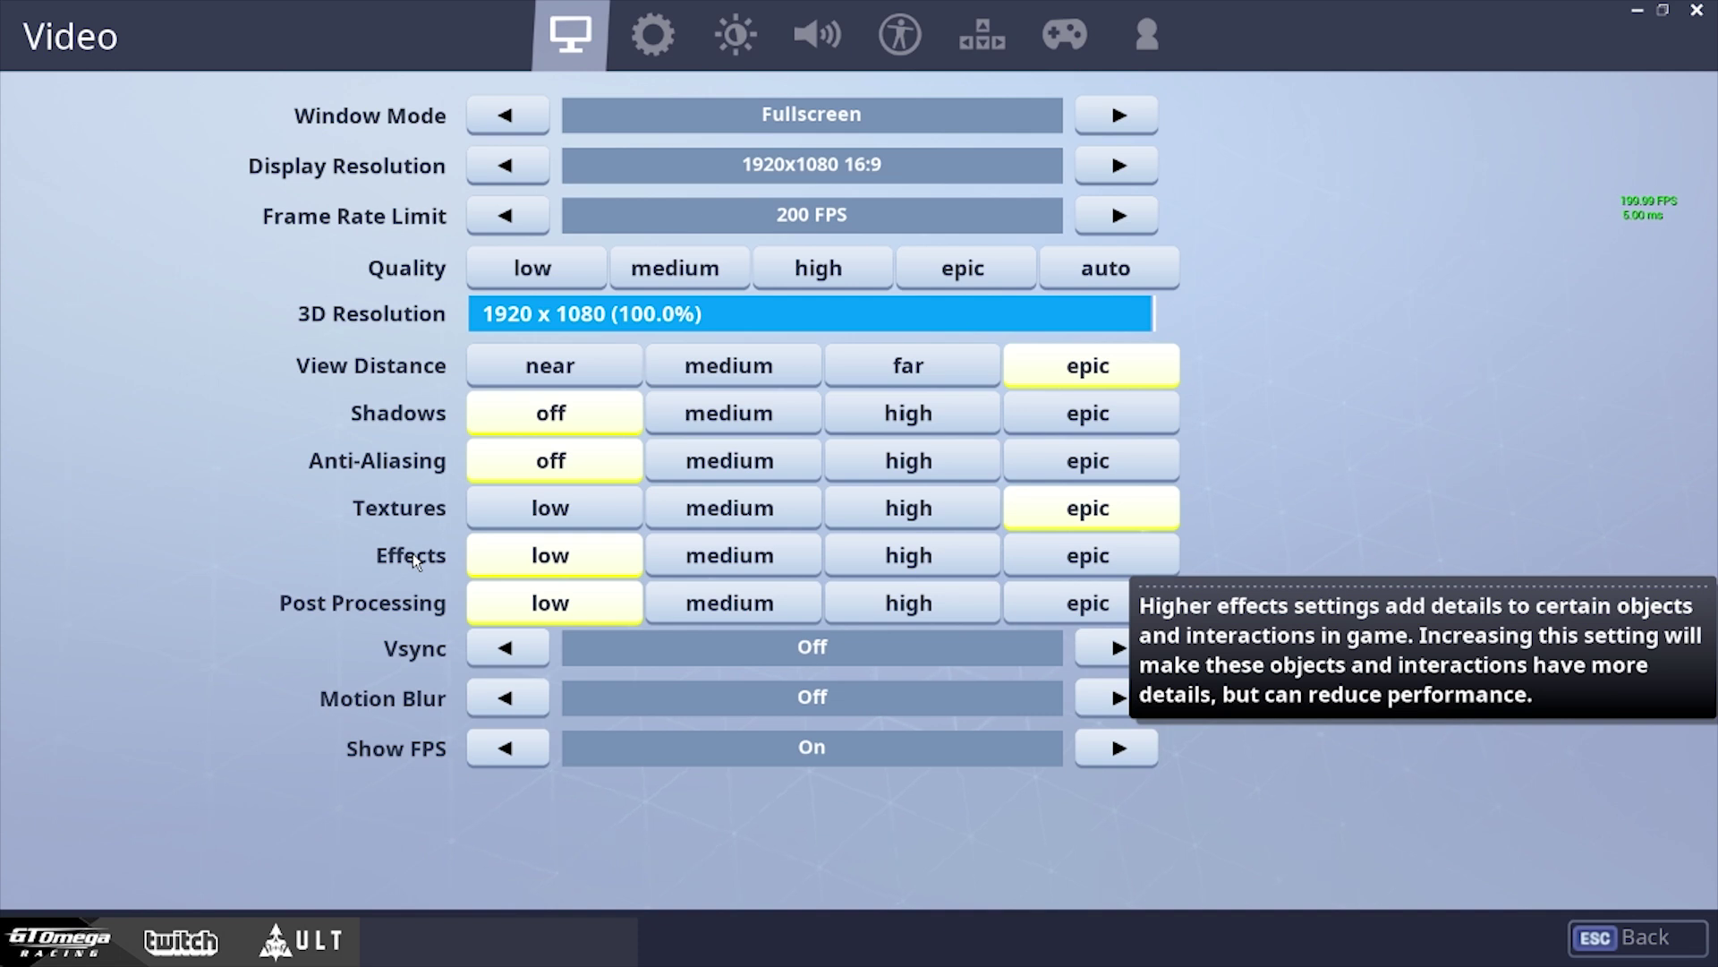
{"action": "mouse_move", "coordinate": [398, 609]}
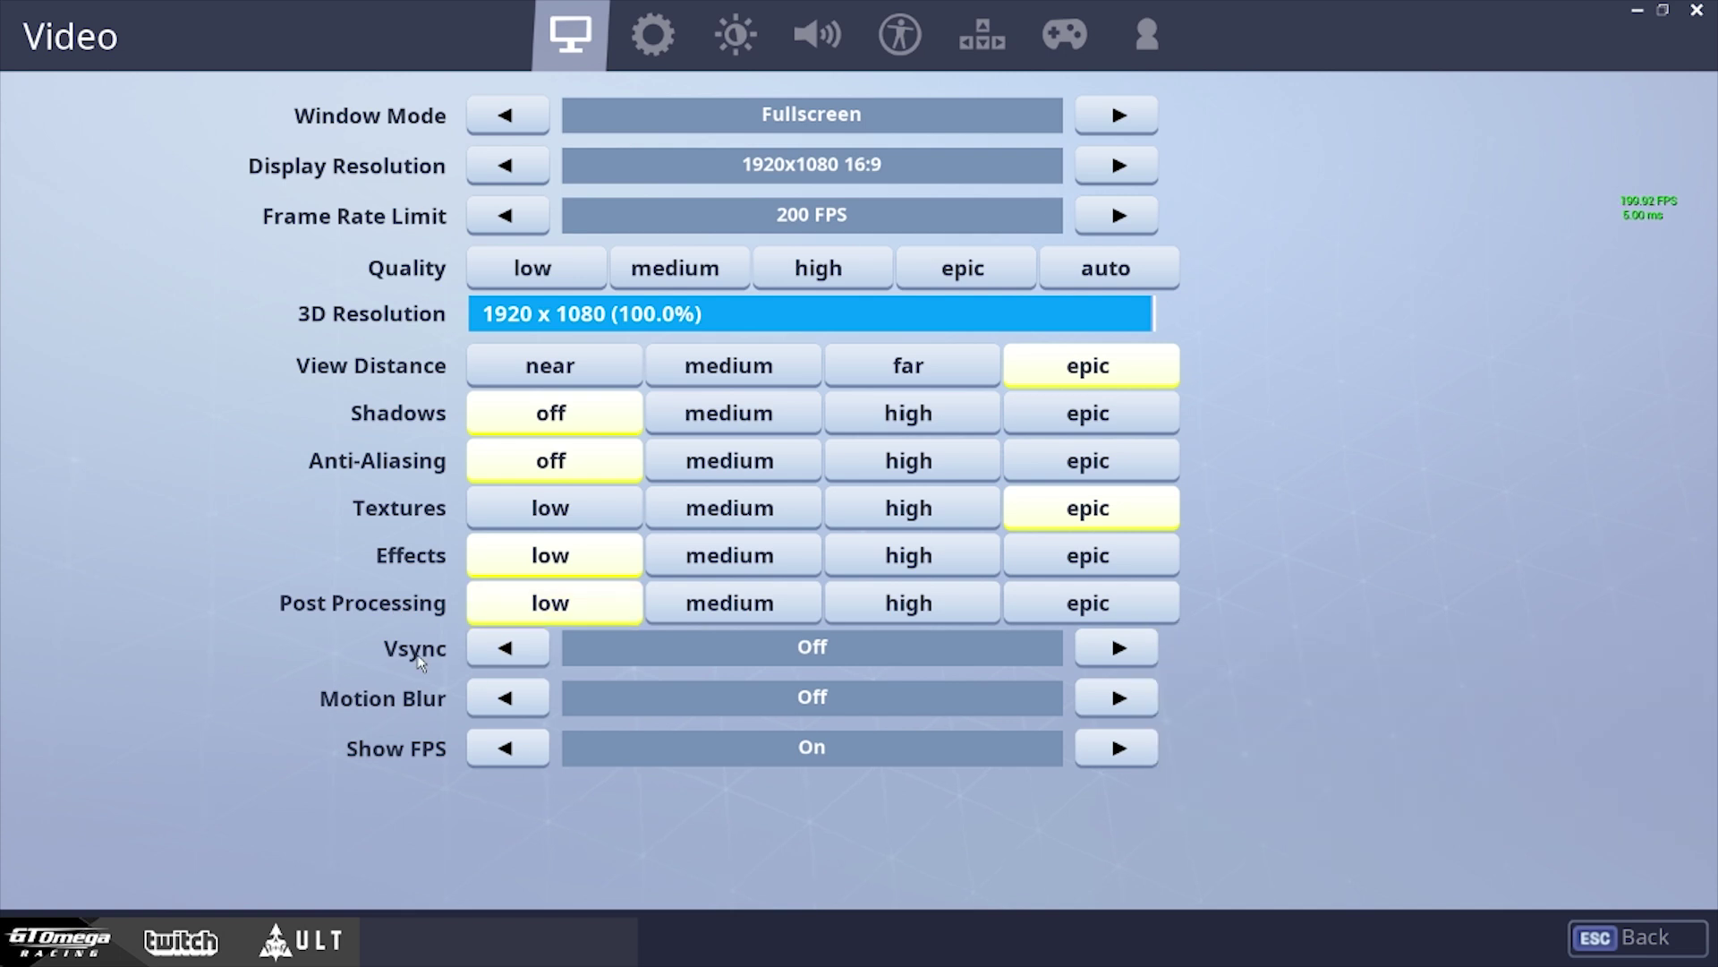
{"action": "mouse_move", "coordinate": [417, 653]}
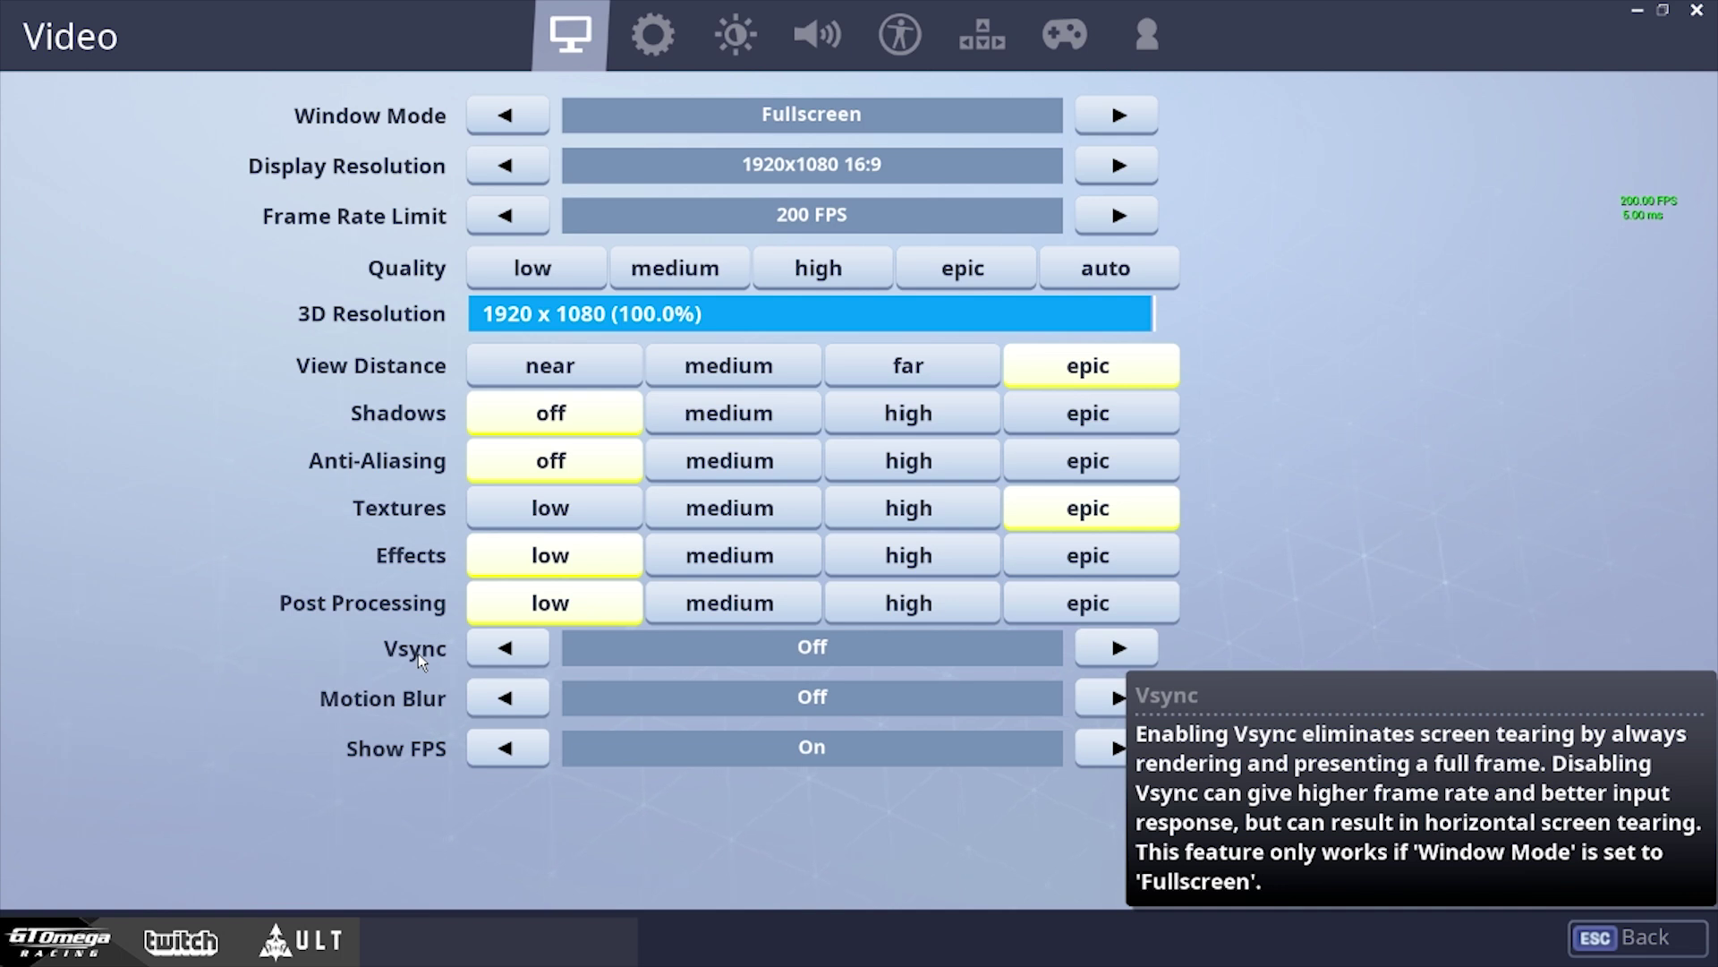
{"action": "mouse_move", "coordinate": [394, 701]}
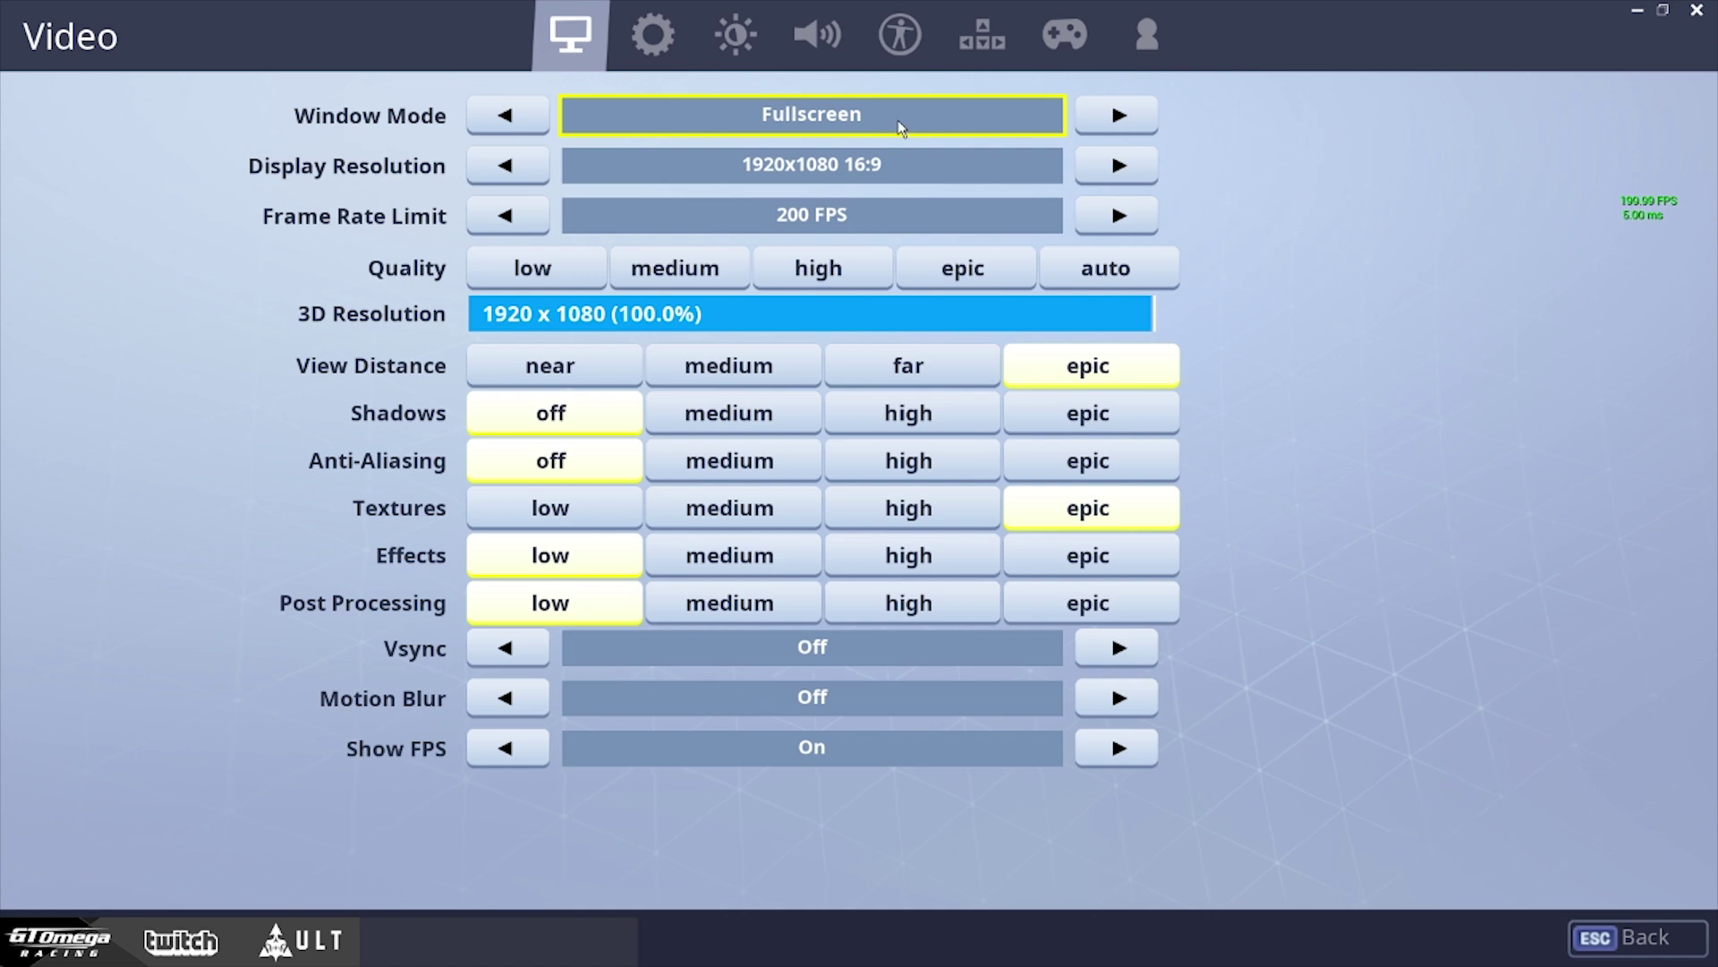
{"action": "mouse_move", "coordinate": [913, 110]}
Cycle the video Frame Rate Limit through its available values and return it to 200 FPS
{"action": "left_click", "coordinate": [1119, 217]}
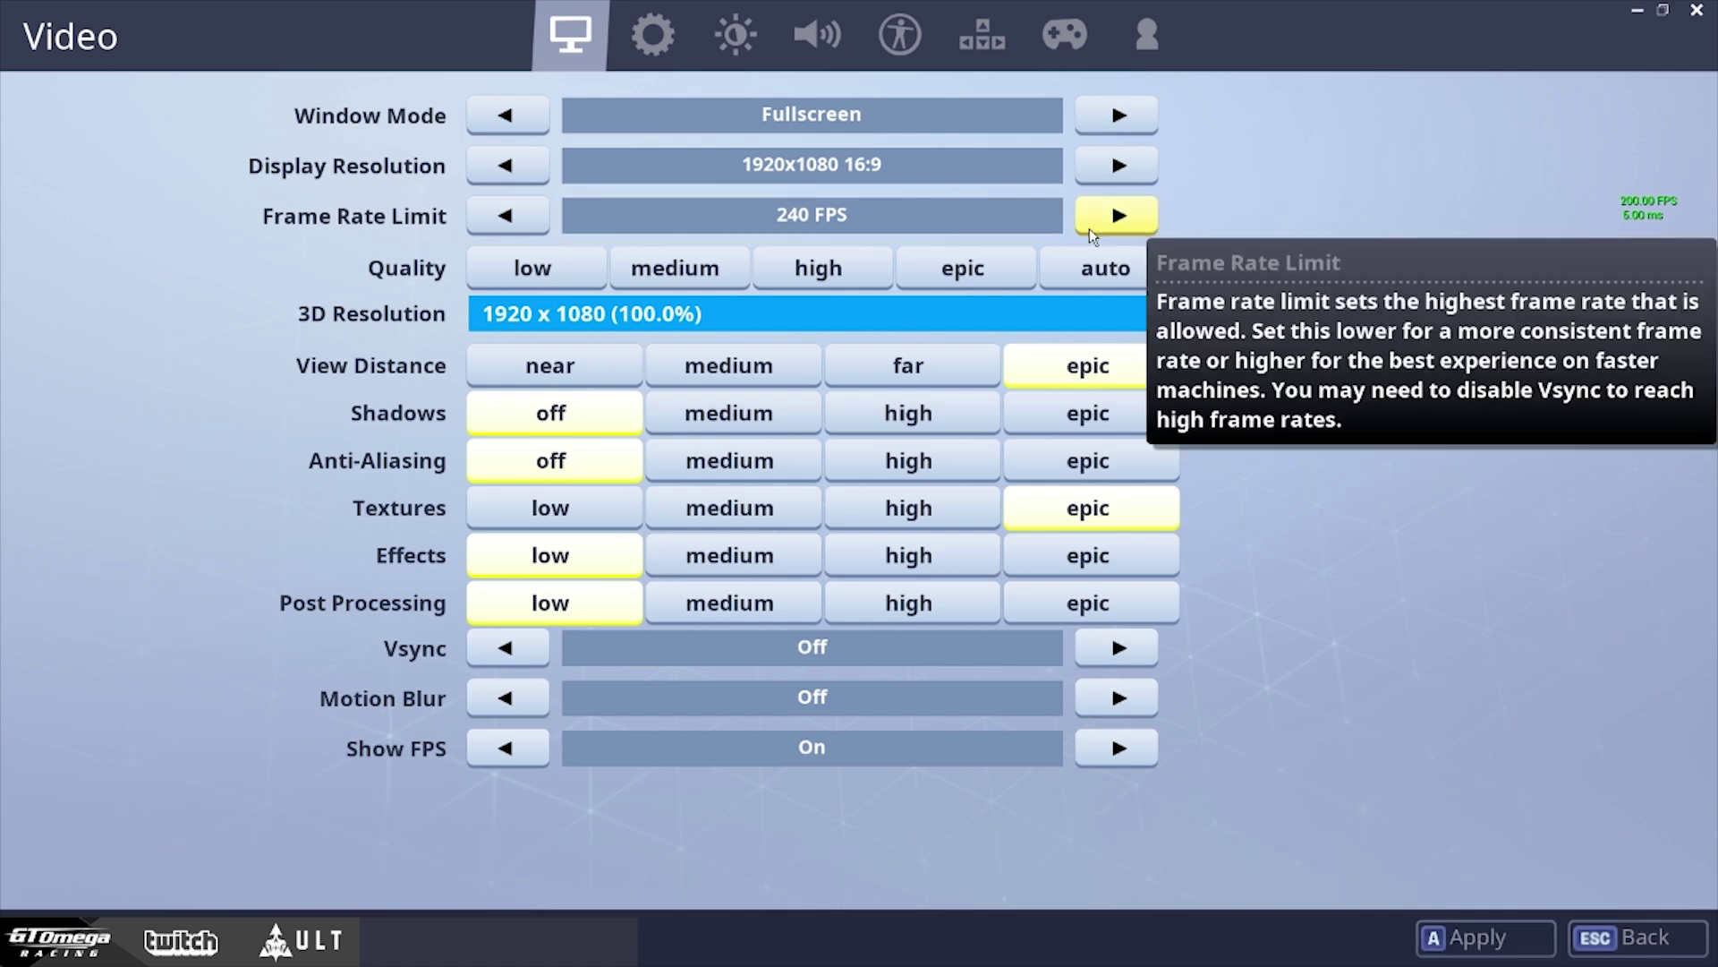
{"action": "left_click", "coordinate": [1120, 218]}
{"action": "left_click", "coordinate": [1120, 218]}
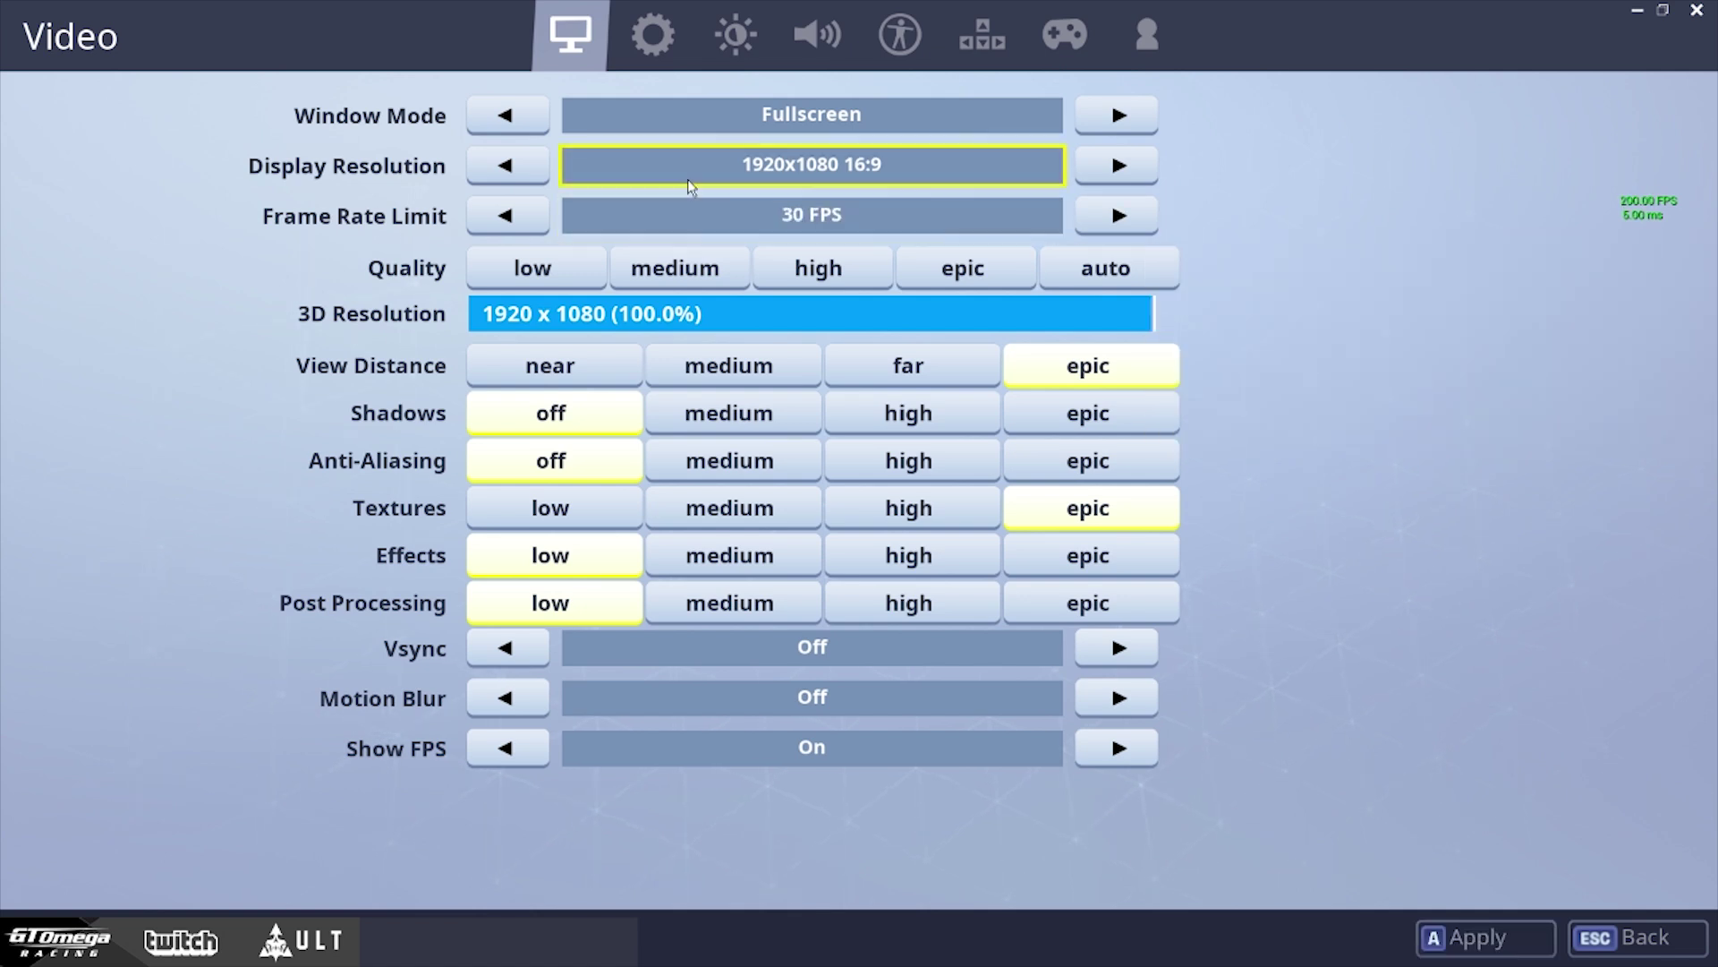
{"action": "left_click", "coordinate": [1144, 219]}
{"action": "left_click", "coordinate": [1152, 223]}
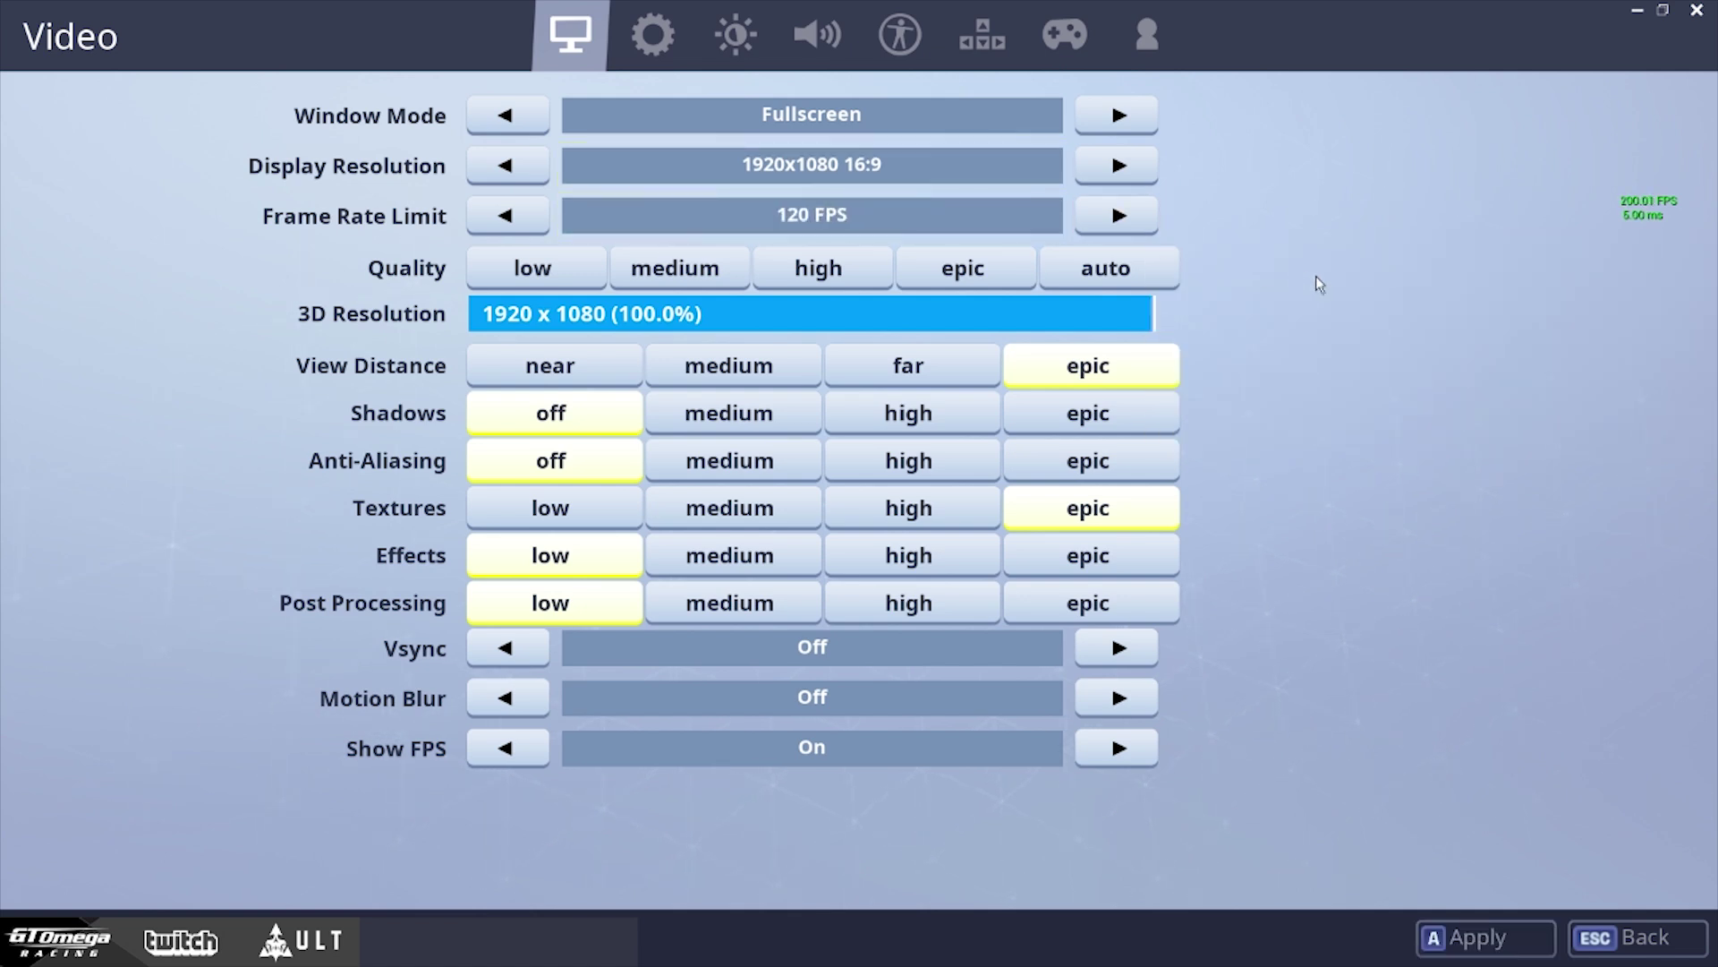
{"action": "left_click", "coordinate": [1121, 217]}
{"action": "left_click", "coordinate": [1129, 224]}
{"action": "left_click", "coordinate": [1120, 217]}
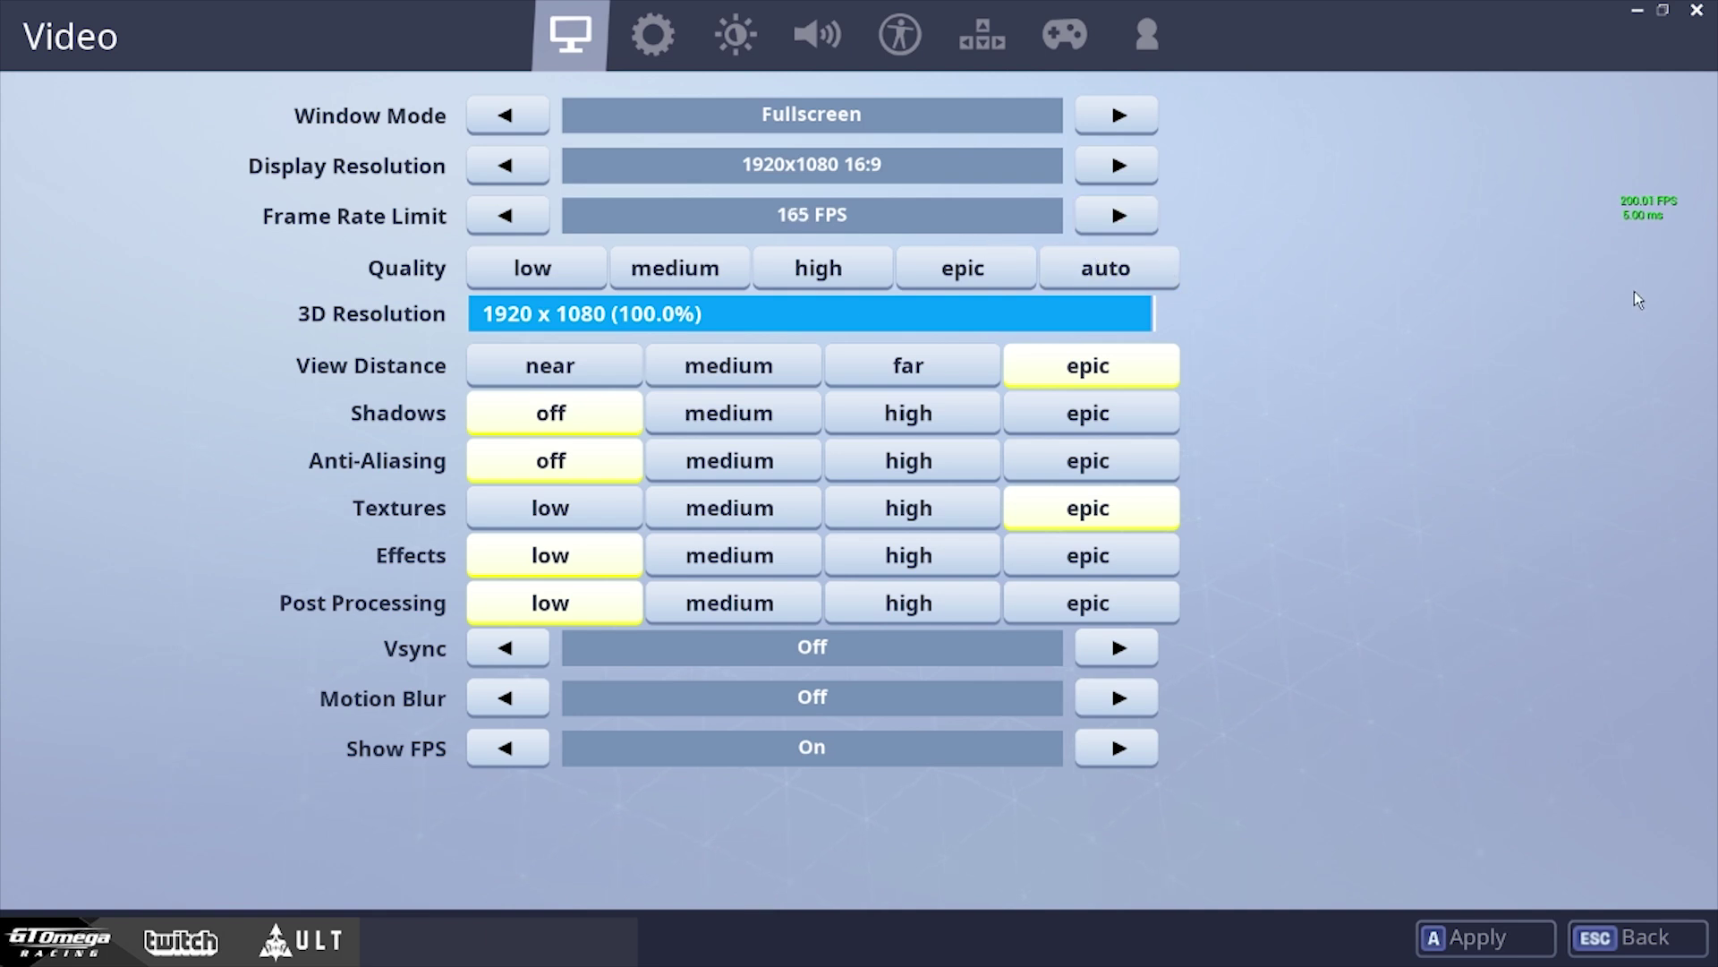
{"action": "left_click", "coordinate": [1128, 217]}
{"action": "left_click", "coordinate": [1129, 218]}
{"action": "left_click", "coordinate": [532, 220]}
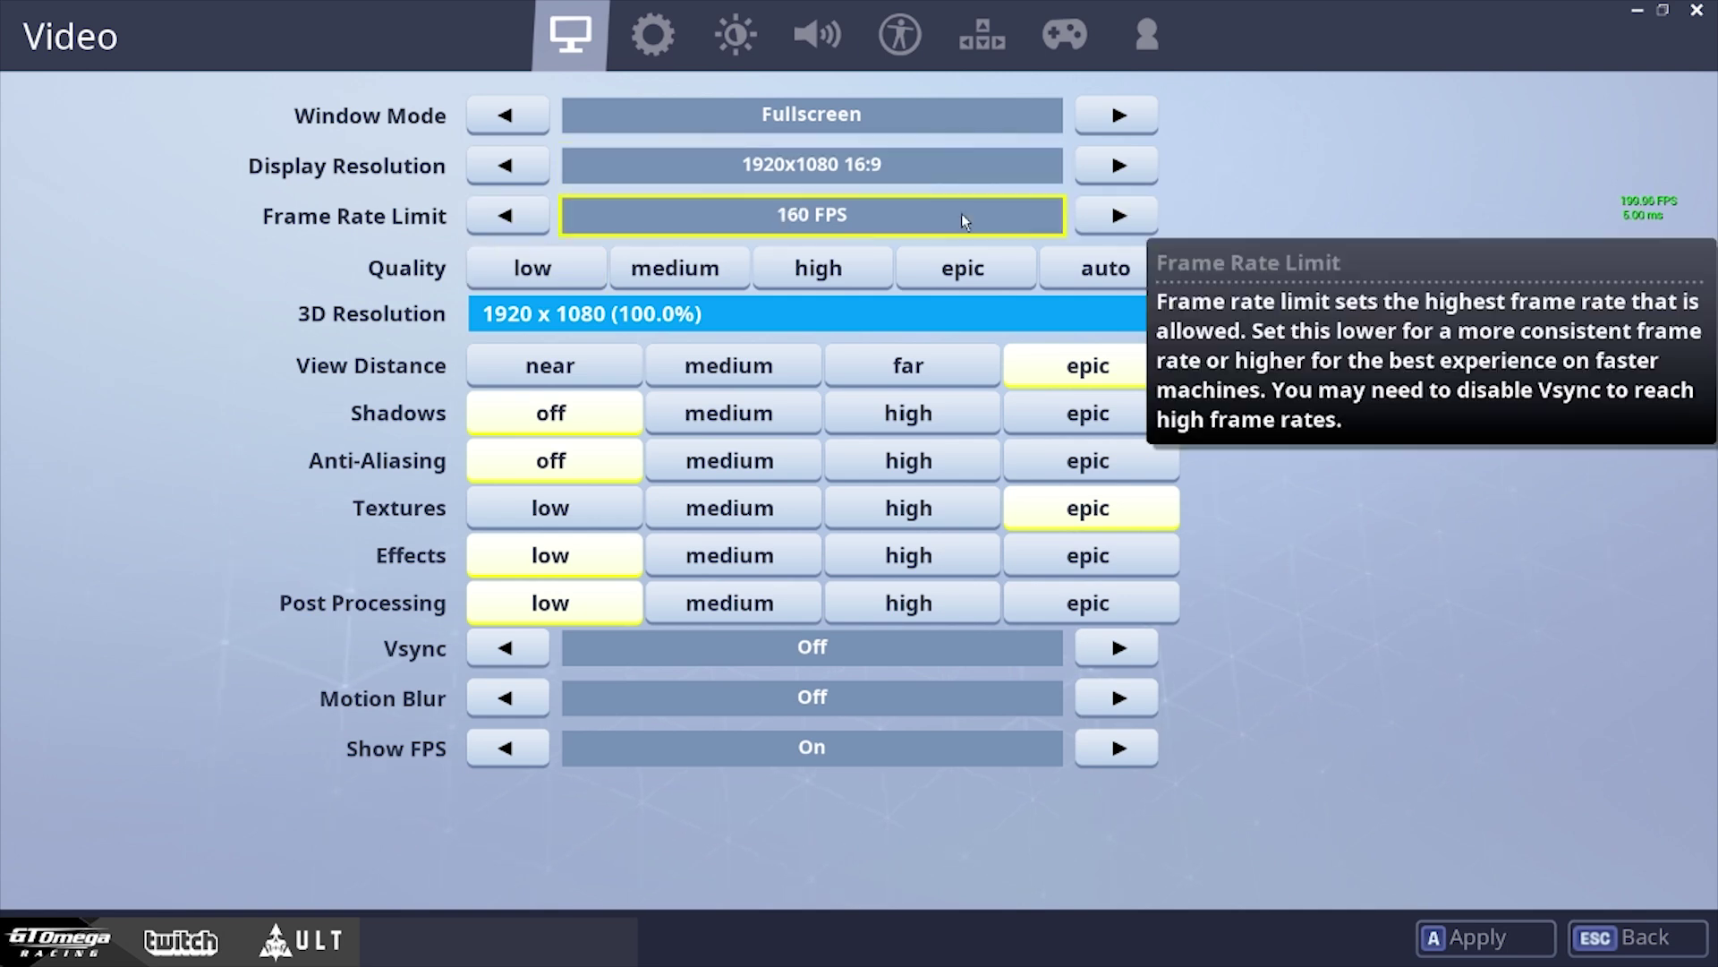
{"action": "left_click", "coordinate": [1128, 219]}
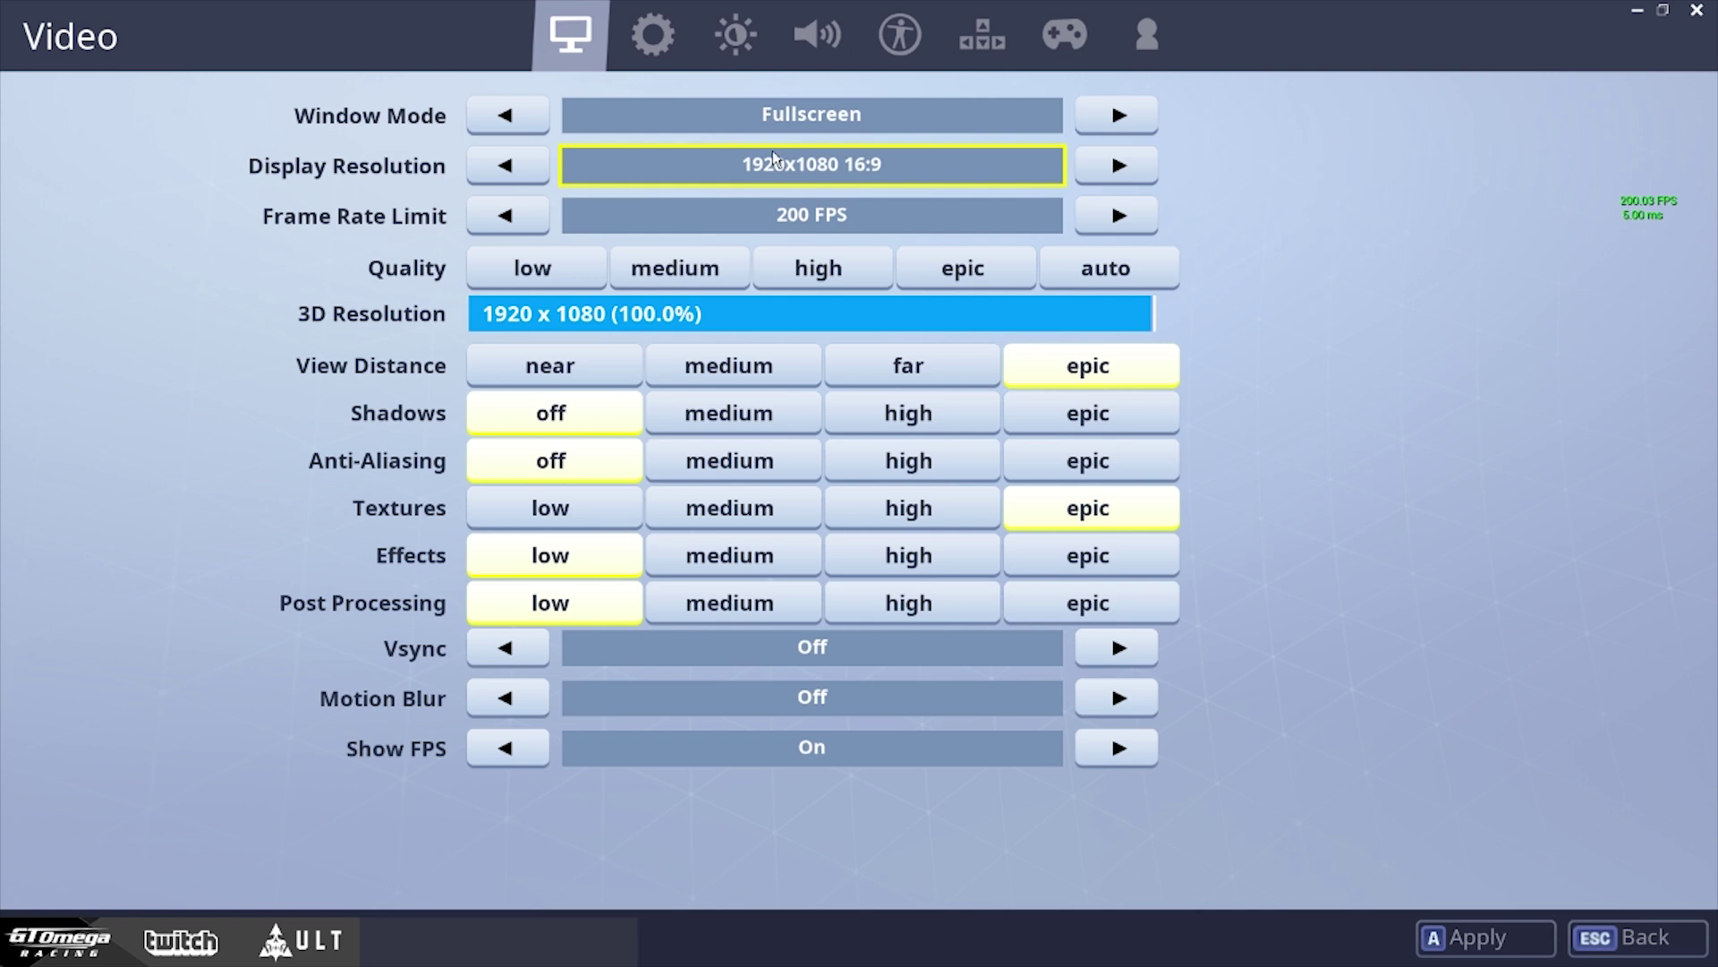
{"action": "mouse_move", "coordinate": [859, 161]}
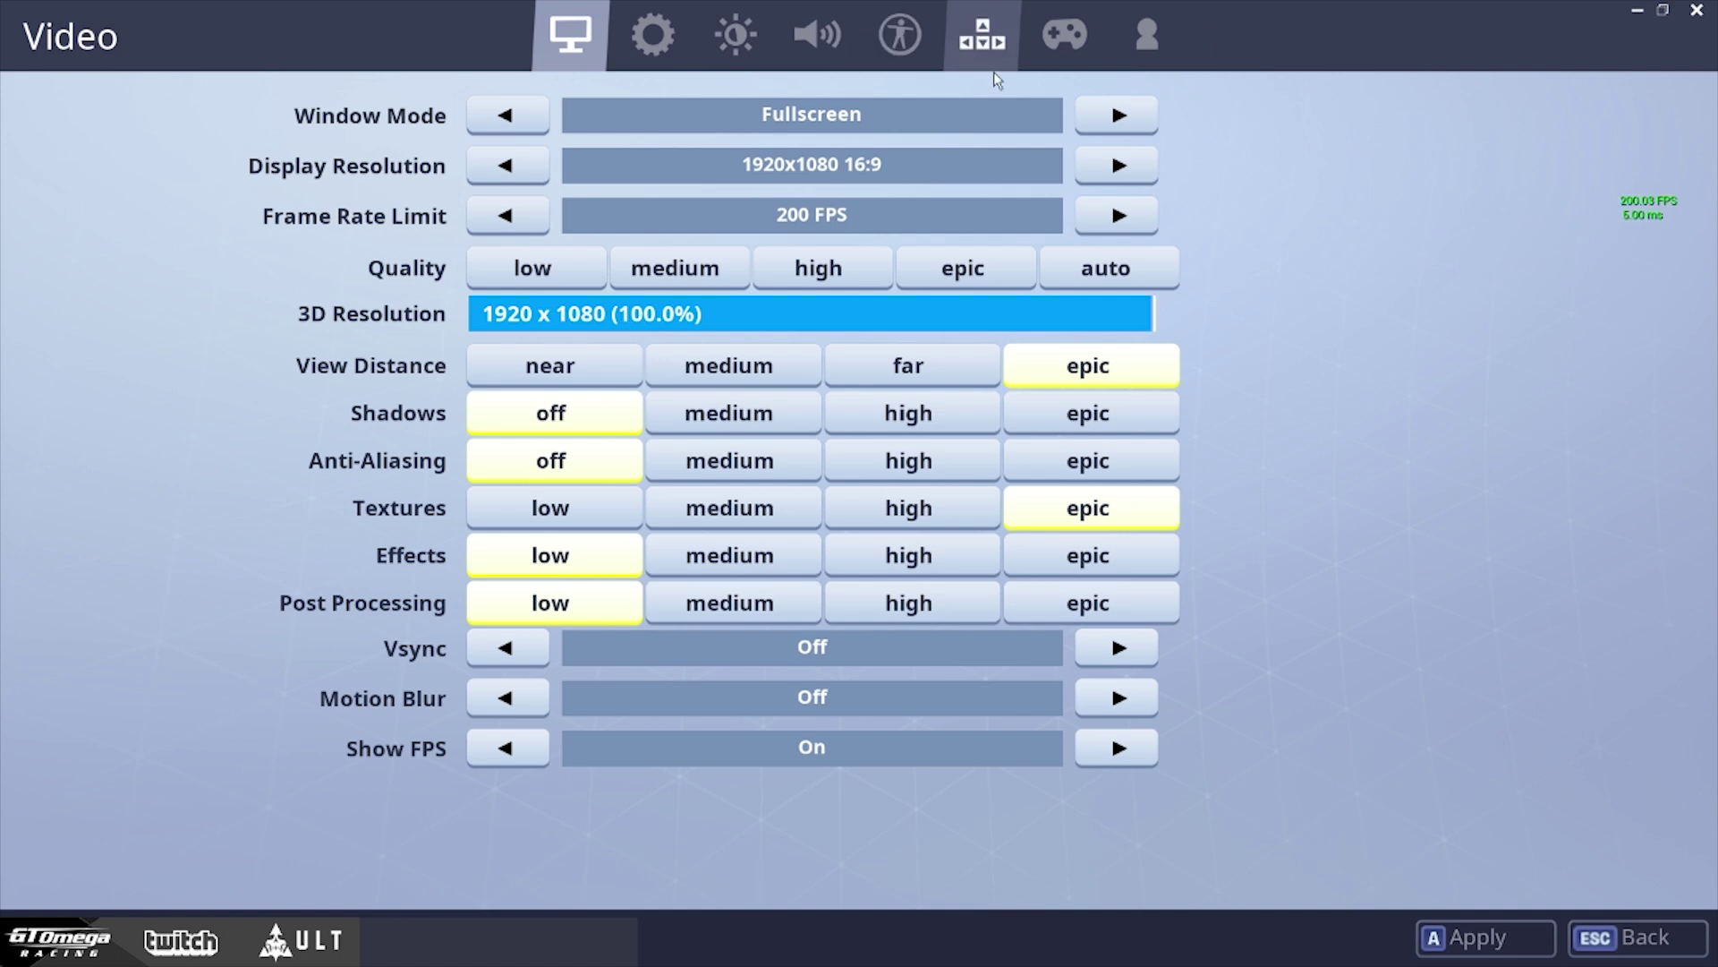
View the audio settings and cycle the accessibility Color Blind Mode through its options, ending on Tritanope
{"action": "left_click", "coordinate": [818, 41]}
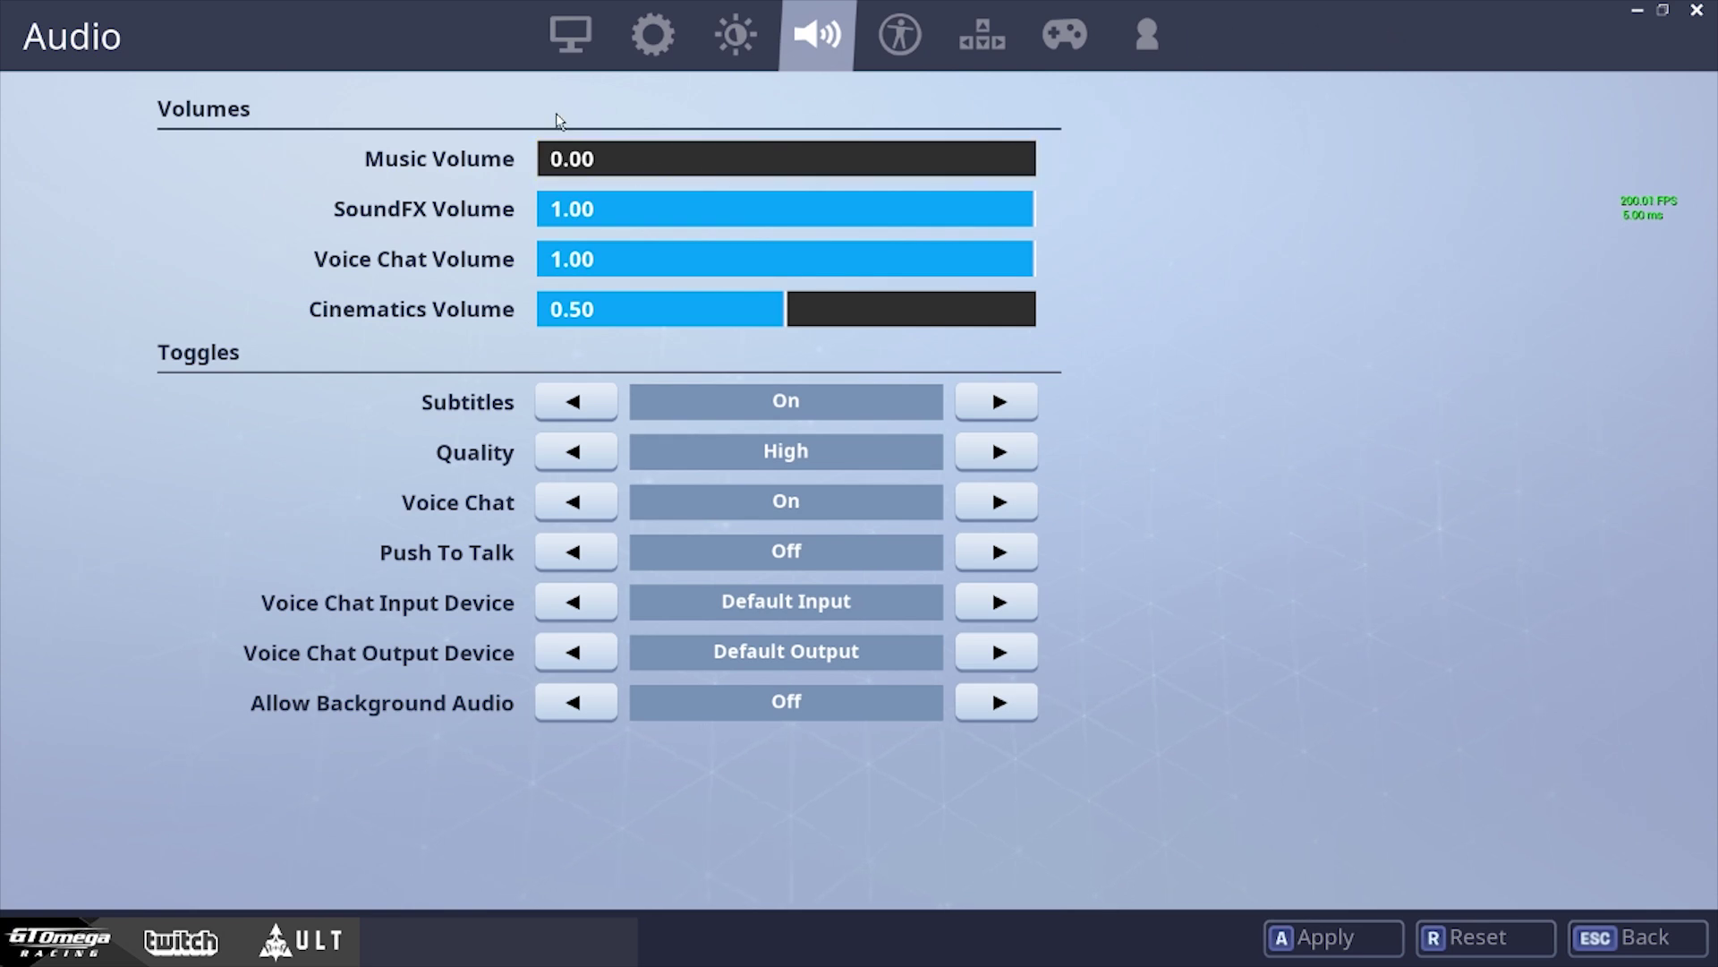
{"action": "left_click", "coordinate": [899, 40]}
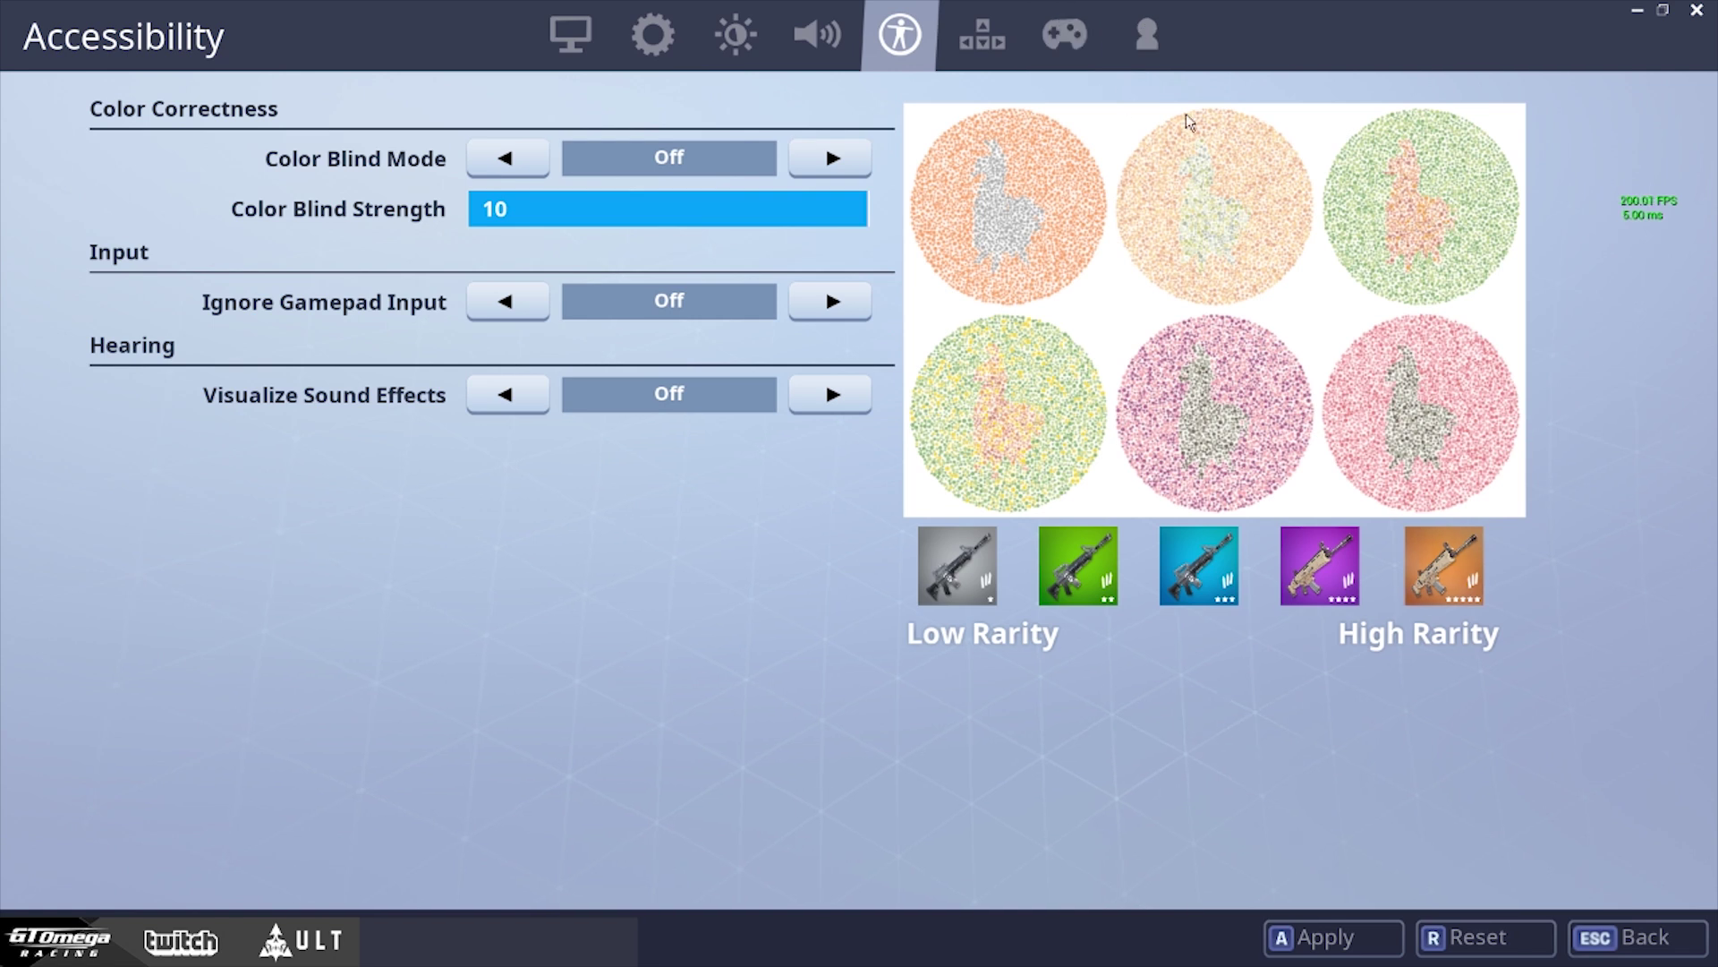
{"action": "left_click", "coordinate": [809, 167]}
{"action": "left_click", "coordinate": [809, 166]}
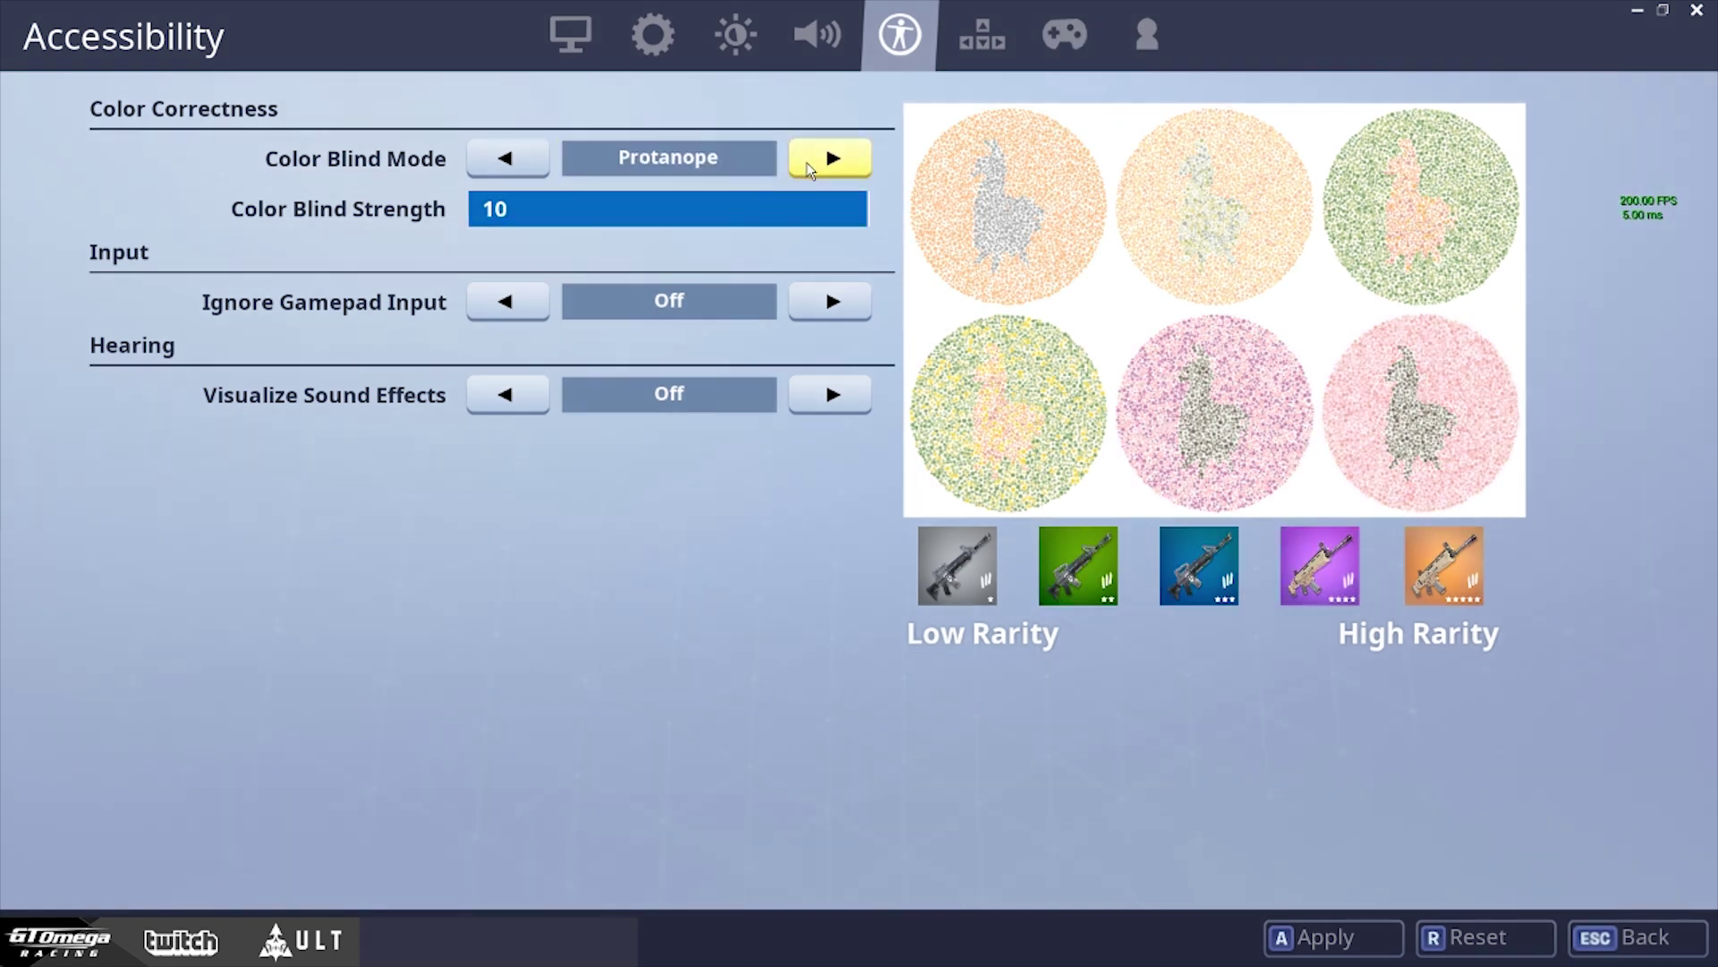
{"action": "left_click", "coordinate": [809, 166]}
{"action": "left_click", "coordinate": [809, 167]}
{"action": "left_click", "coordinate": [809, 166]}
{"action": "left_click", "coordinate": [810, 166]}
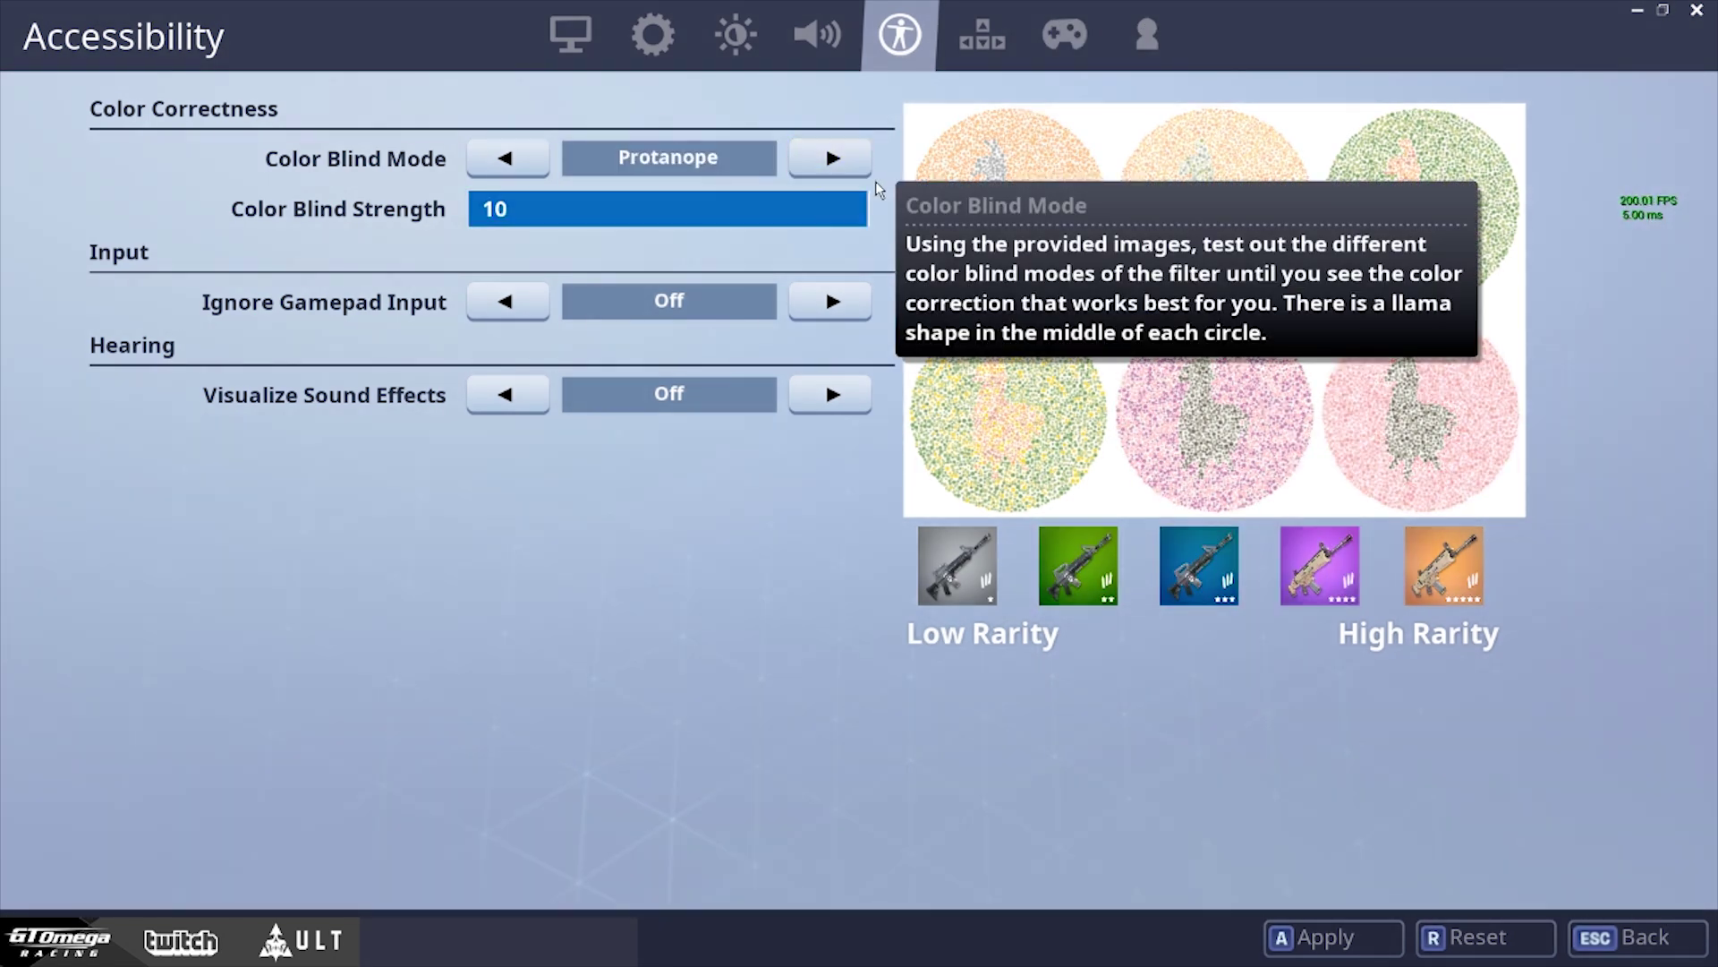
{"action": "left_click", "coordinate": [835, 166]}
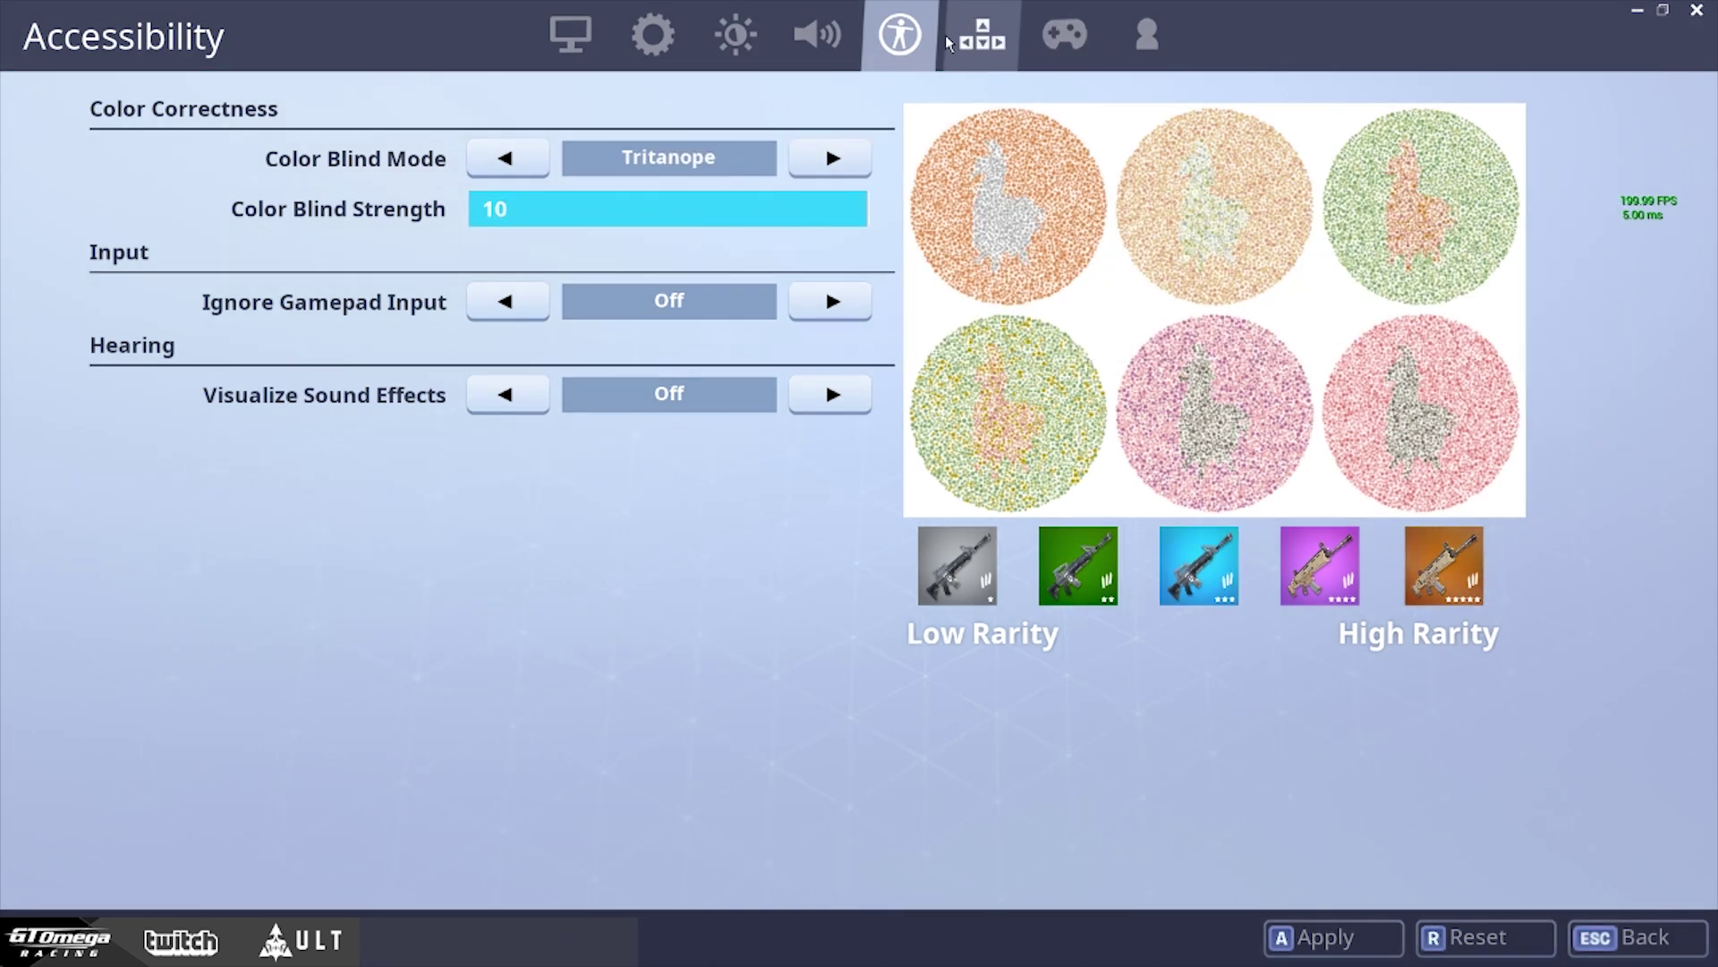
Examine the keyboard and mouse bindings for movement, combat, building and vehicle actions
{"action": "left_click", "coordinate": [982, 36]}
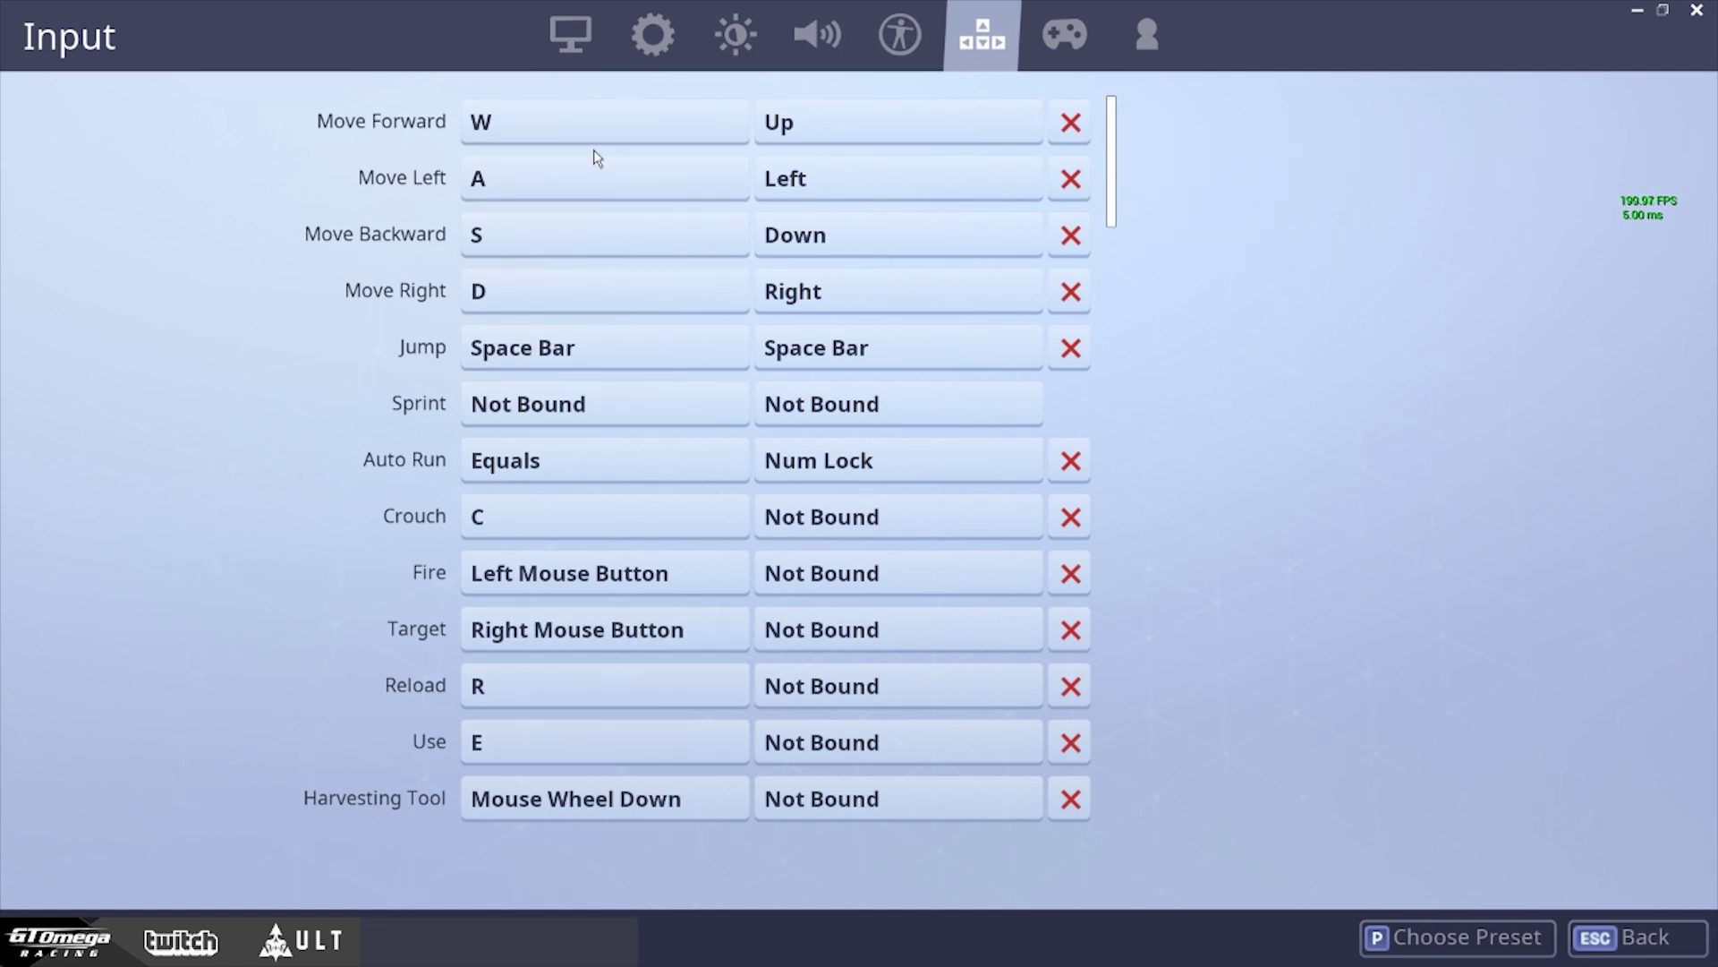
{"action": "scroll", "coordinate": [668, 403], "scroll_direction": "down", "scroll_amount": 2}
{"action": "scroll", "coordinate": [654, 398], "scroll_direction": "up", "scroll_amount": 2}
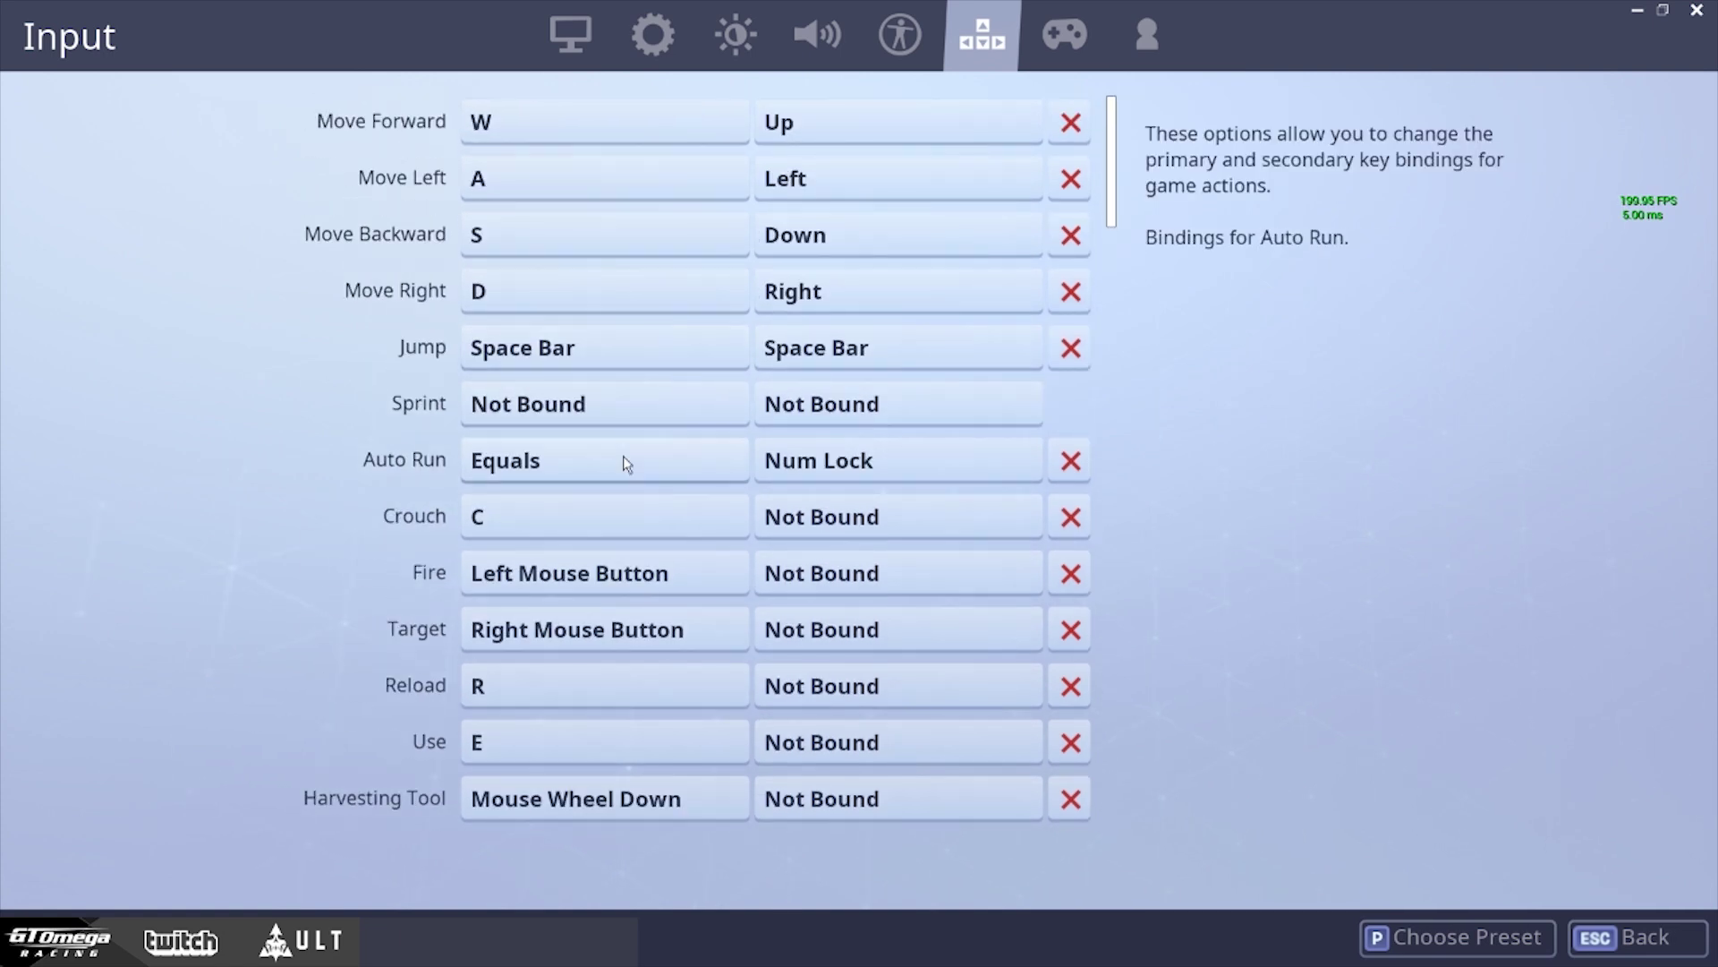
{"action": "scroll", "coordinate": [623, 475], "scroll_direction": "down", "scroll_amount": 6}
{"action": "scroll", "coordinate": [625, 487], "scroll_direction": "down", "scroll_amount": 15}
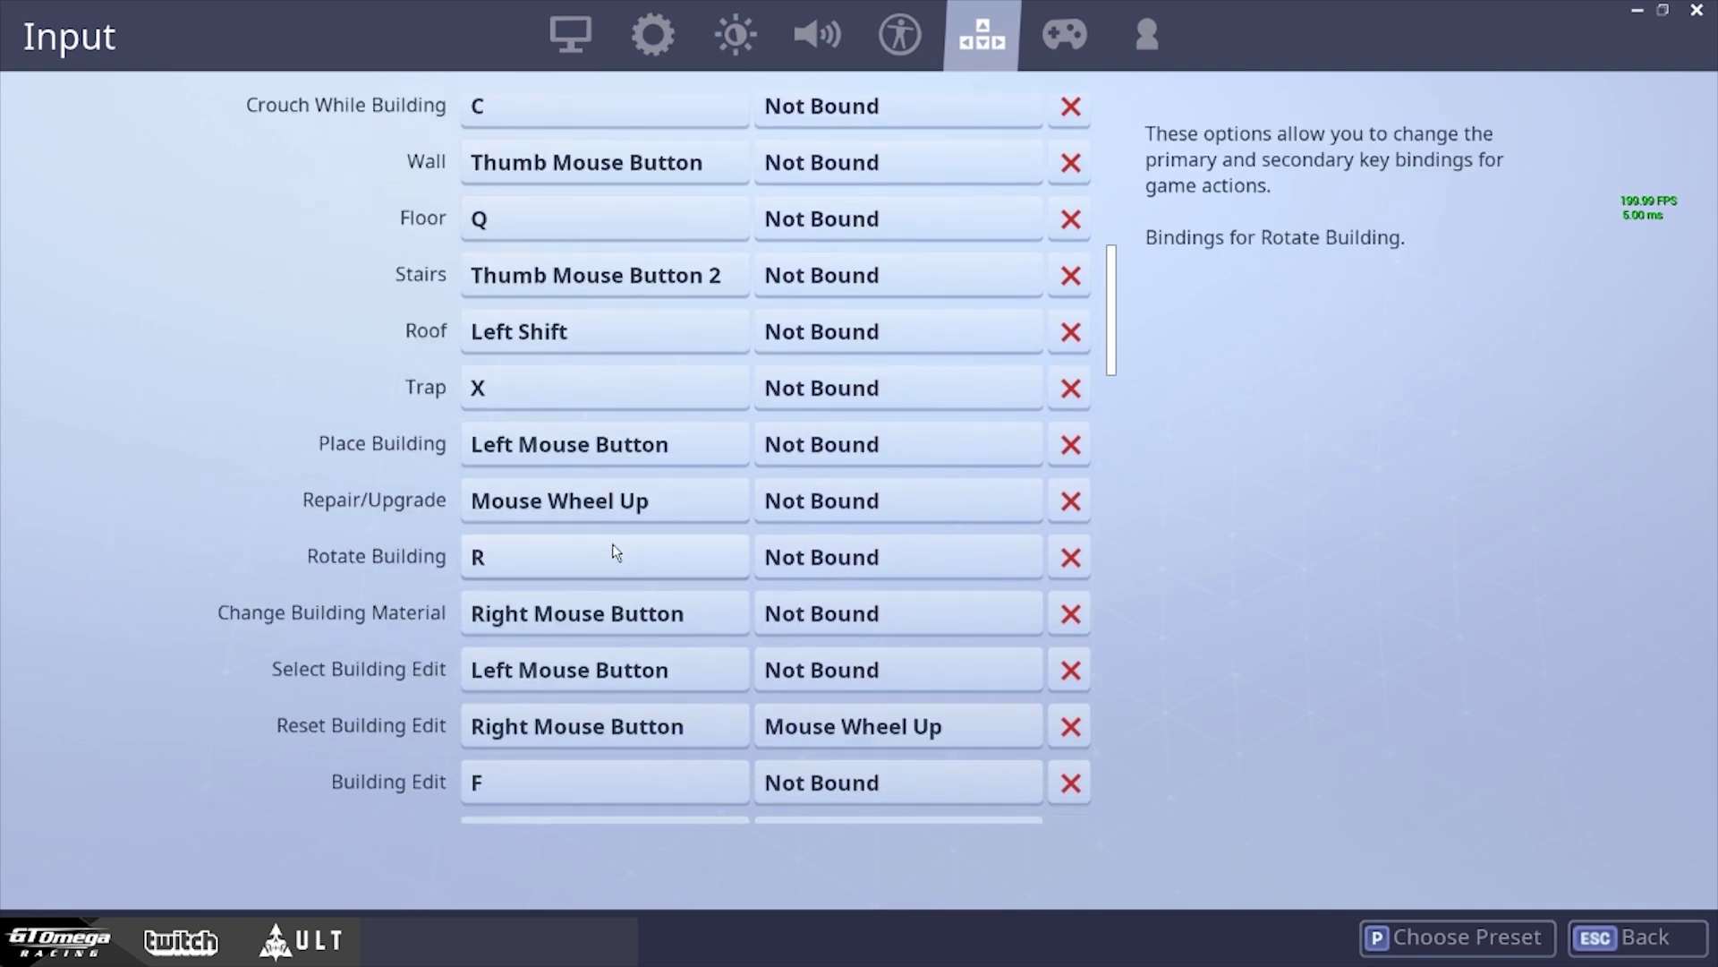
{"action": "scroll", "coordinate": [588, 507], "scroll_direction": "down", "scroll_amount": 8}
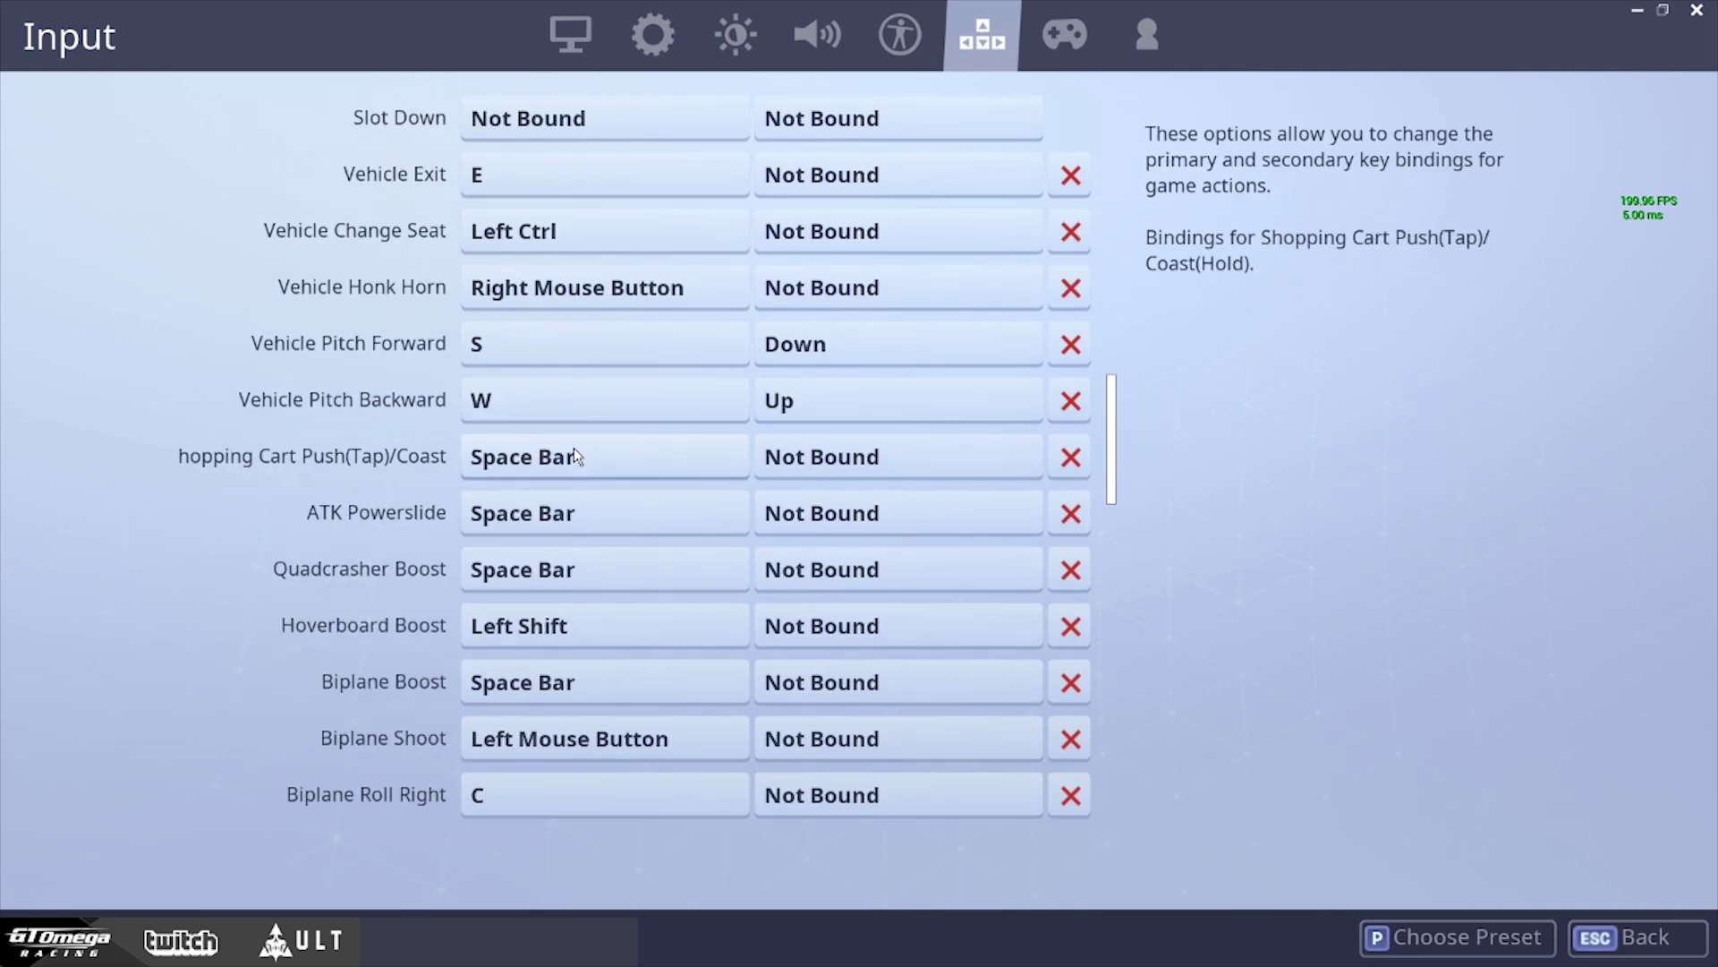
{"action": "scroll", "coordinate": [594, 487], "scroll_direction": "down", "scroll_amount": 2}
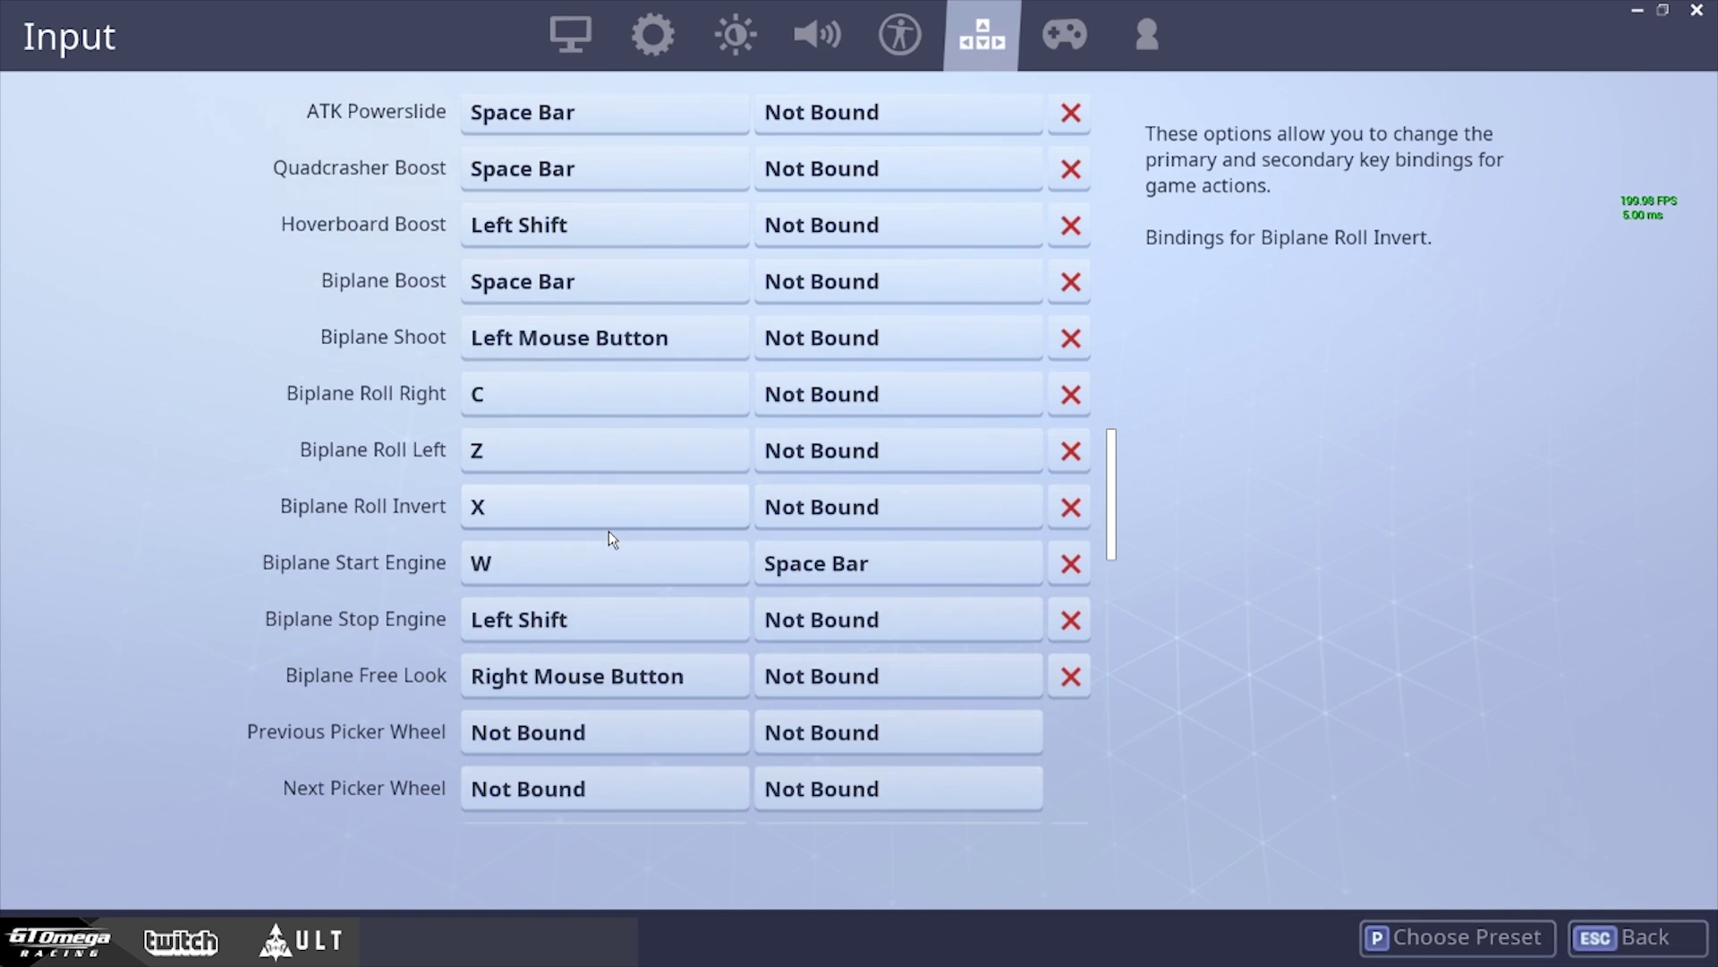
{"action": "scroll", "coordinate": [597, 340], "scroll_direction": "down", "scroll_amount": 1}
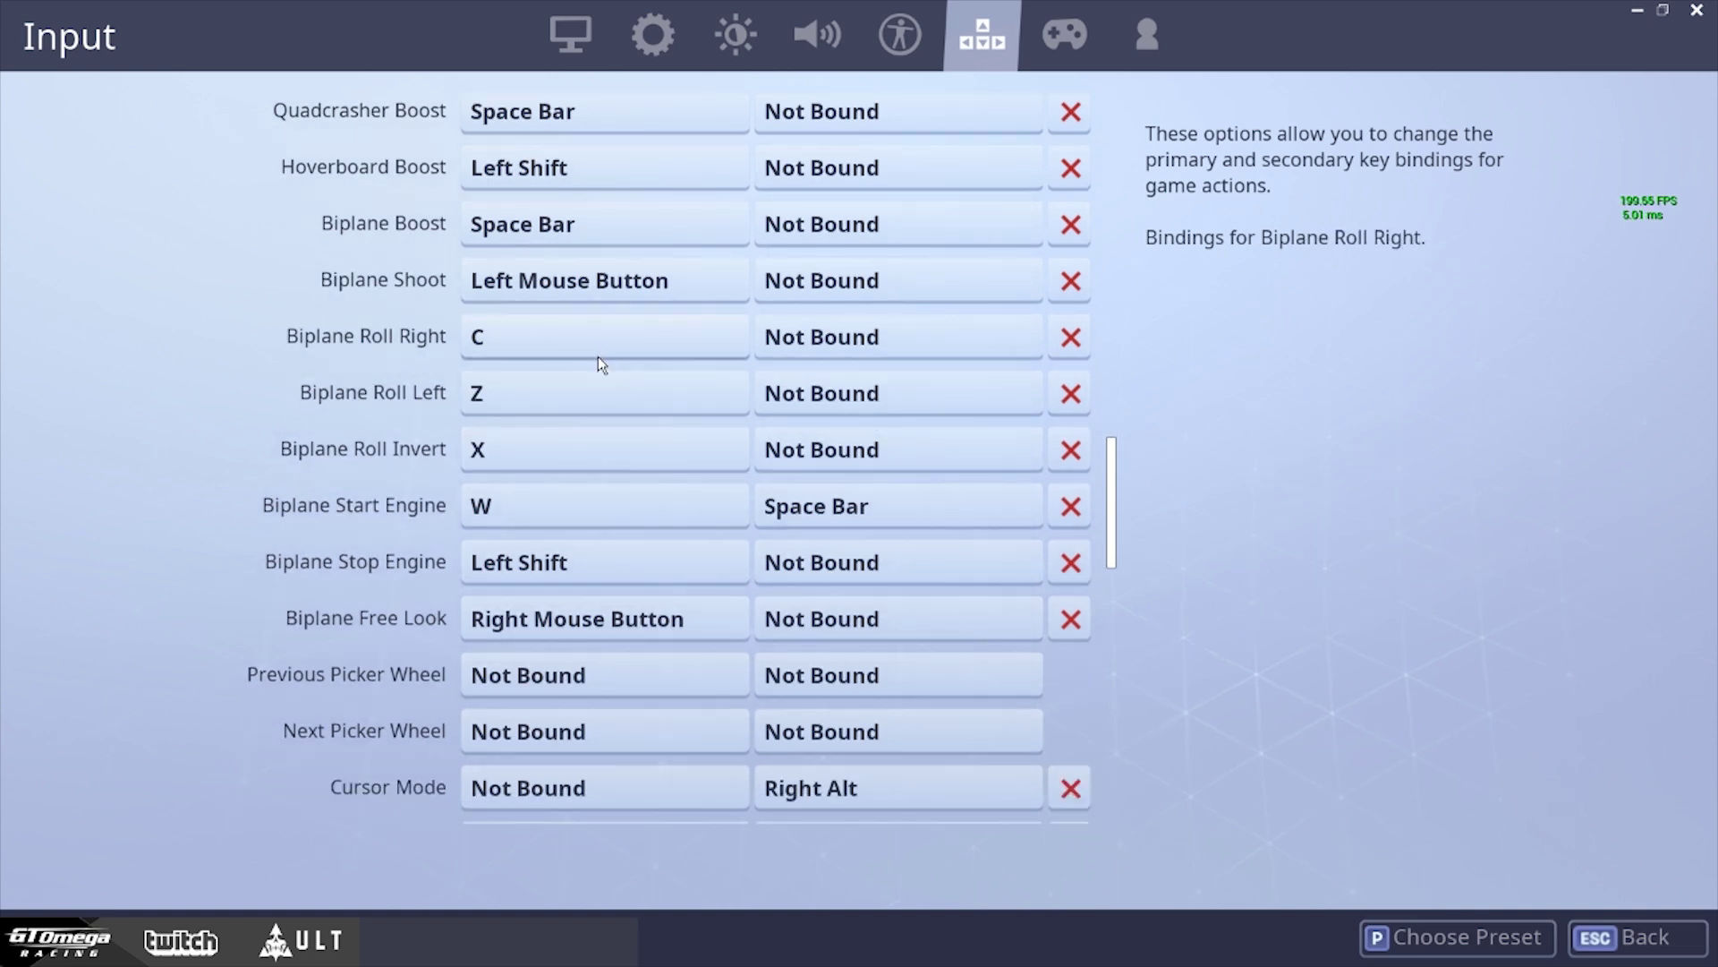
{"action": "scroll", "coordinate": [681, 331], "scroll_direction": "up", "scroll_amount": 3}
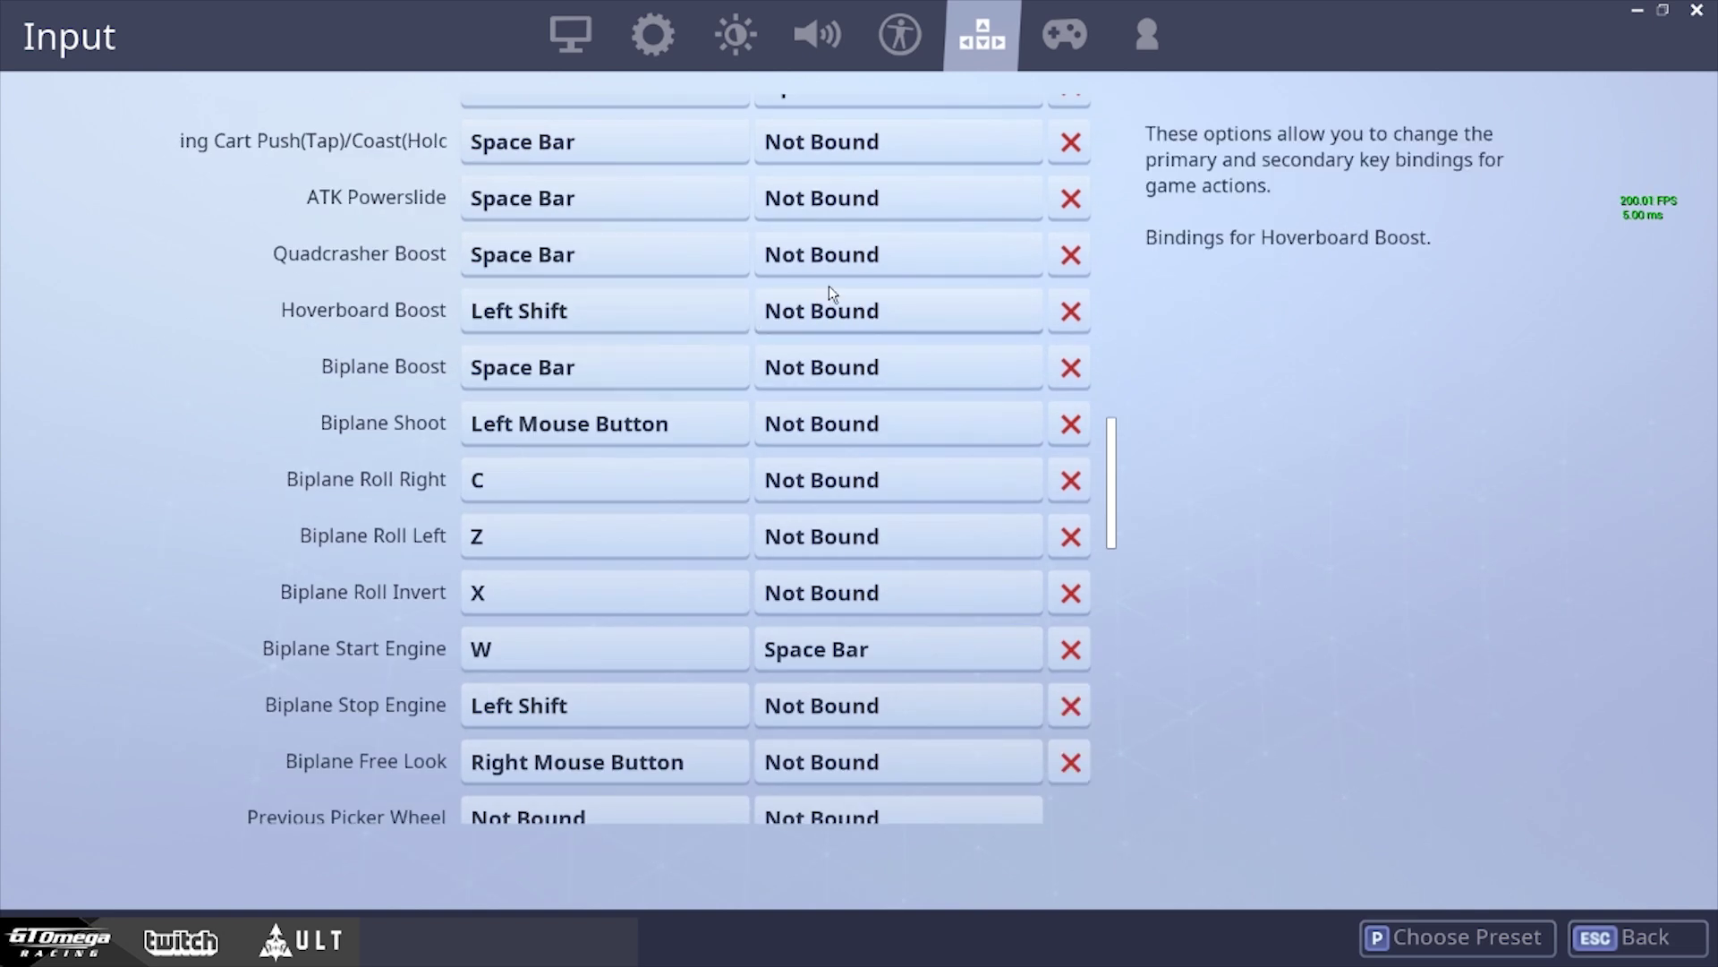
Look over the controller layout, the account options and the brightness calibration
{"action": "left_click", "coordinate": [1079, 36]}
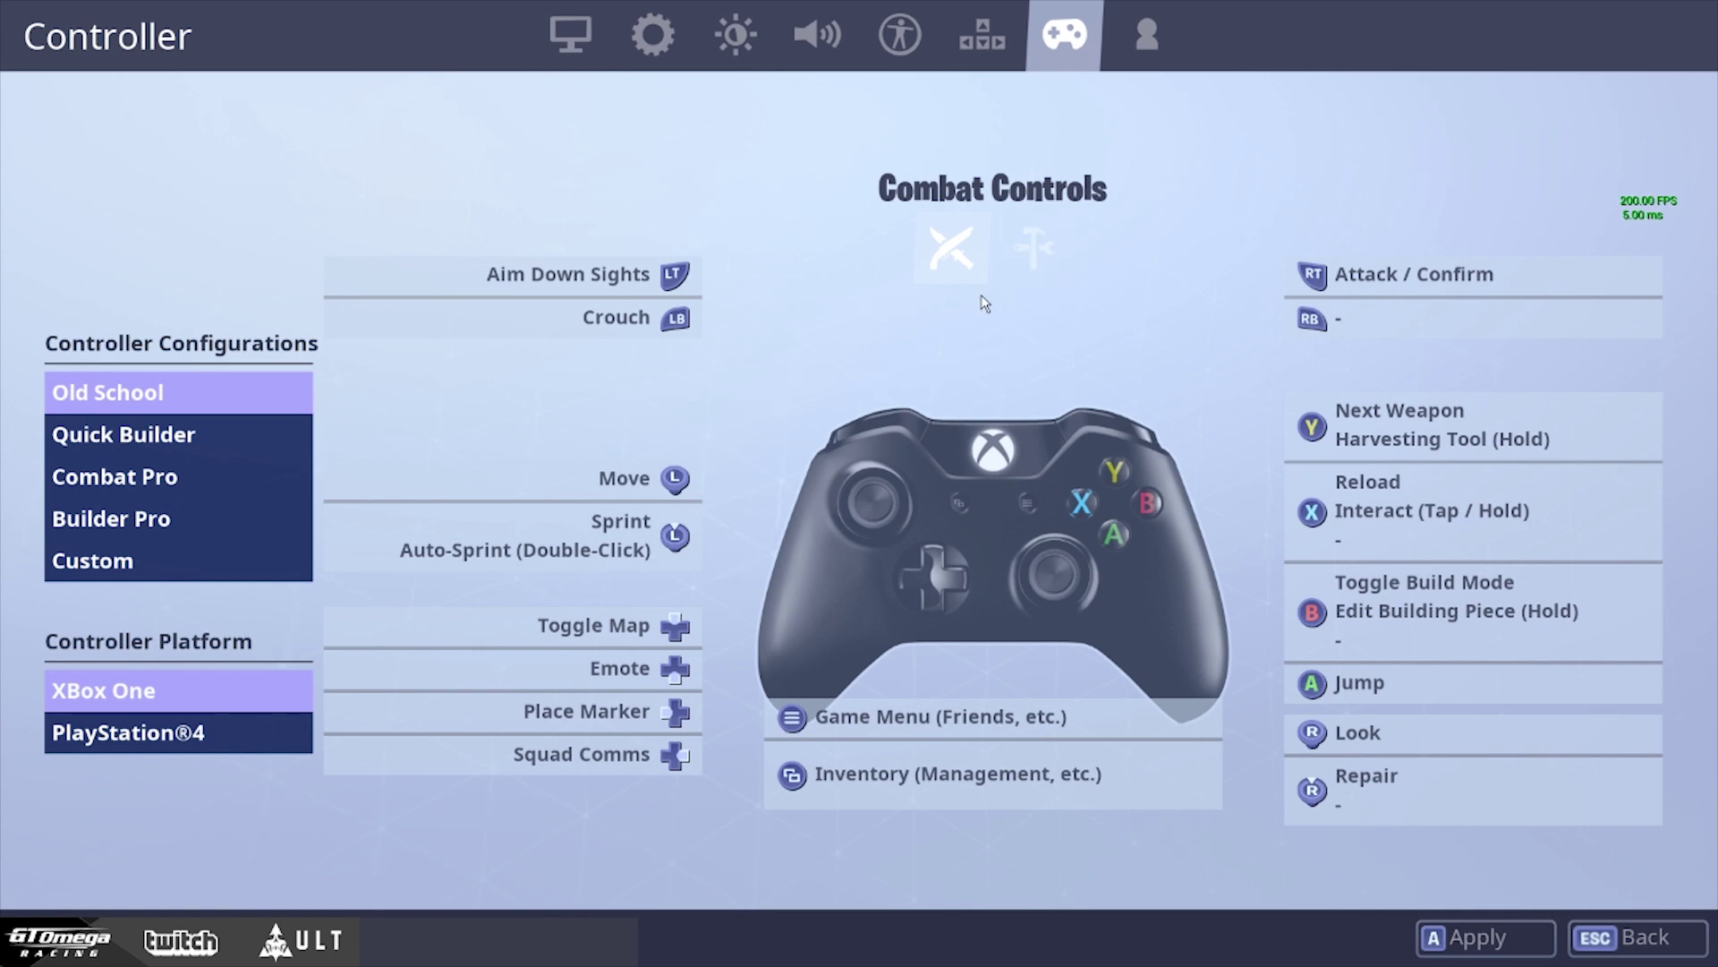
{"action": "left_click", "coordinate": [1147, 36]}
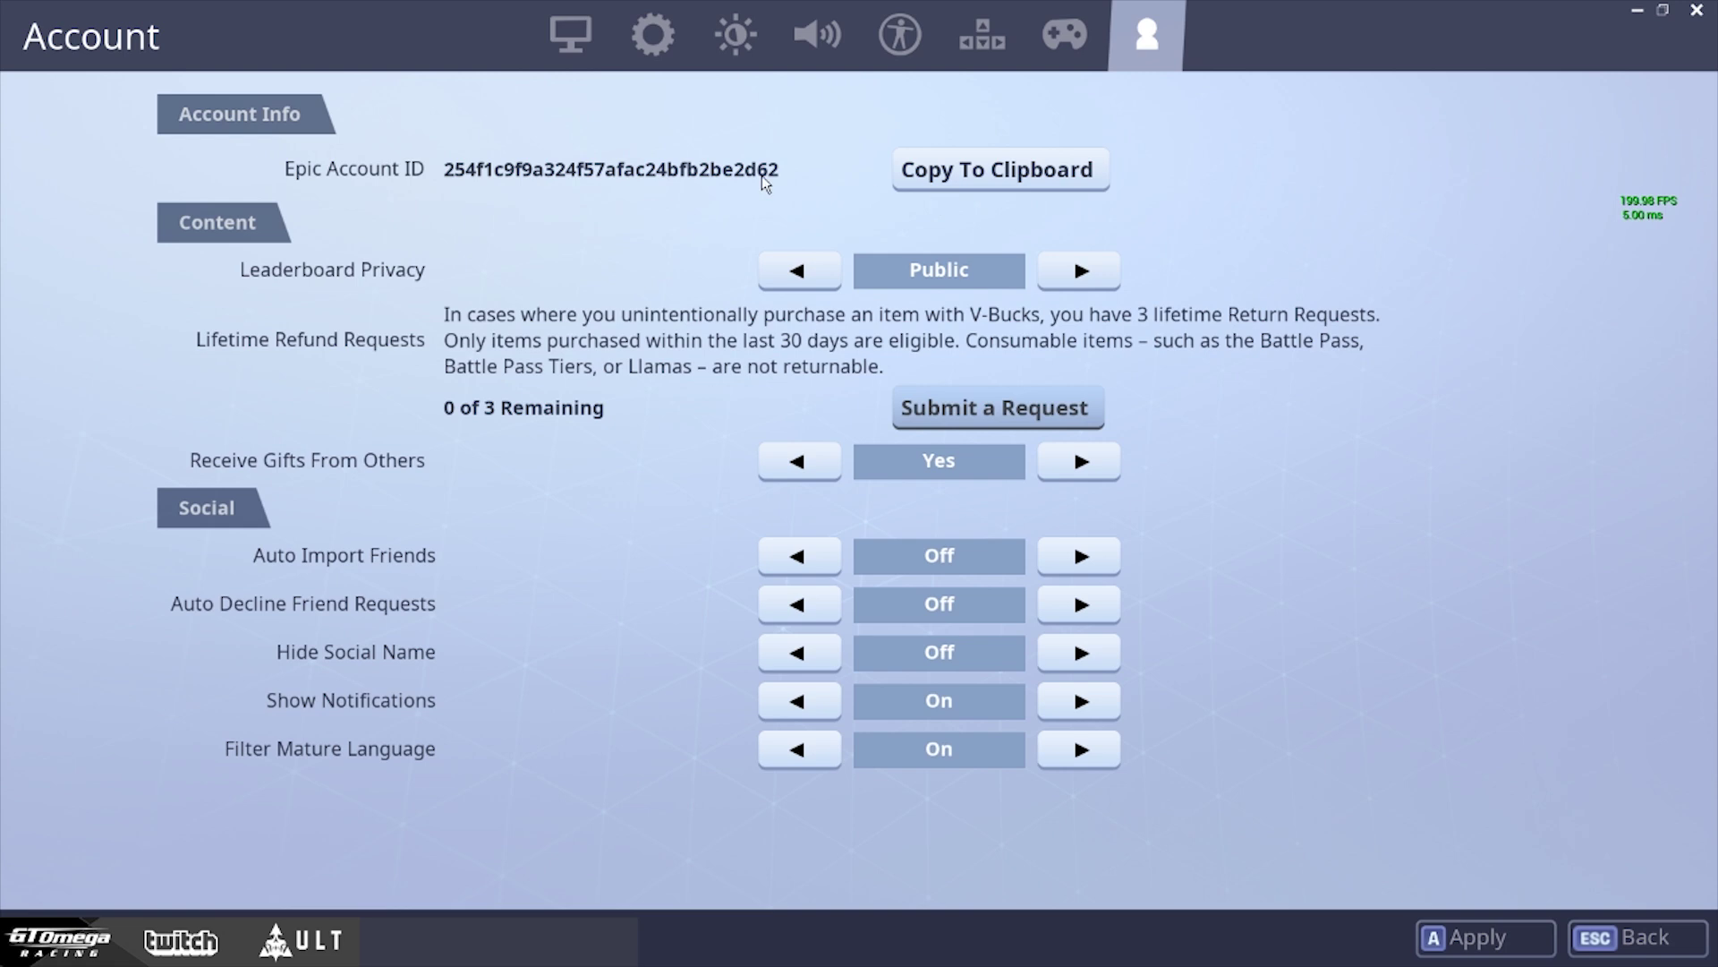
{"action": "left_click", "coordinate": [591, 53]}
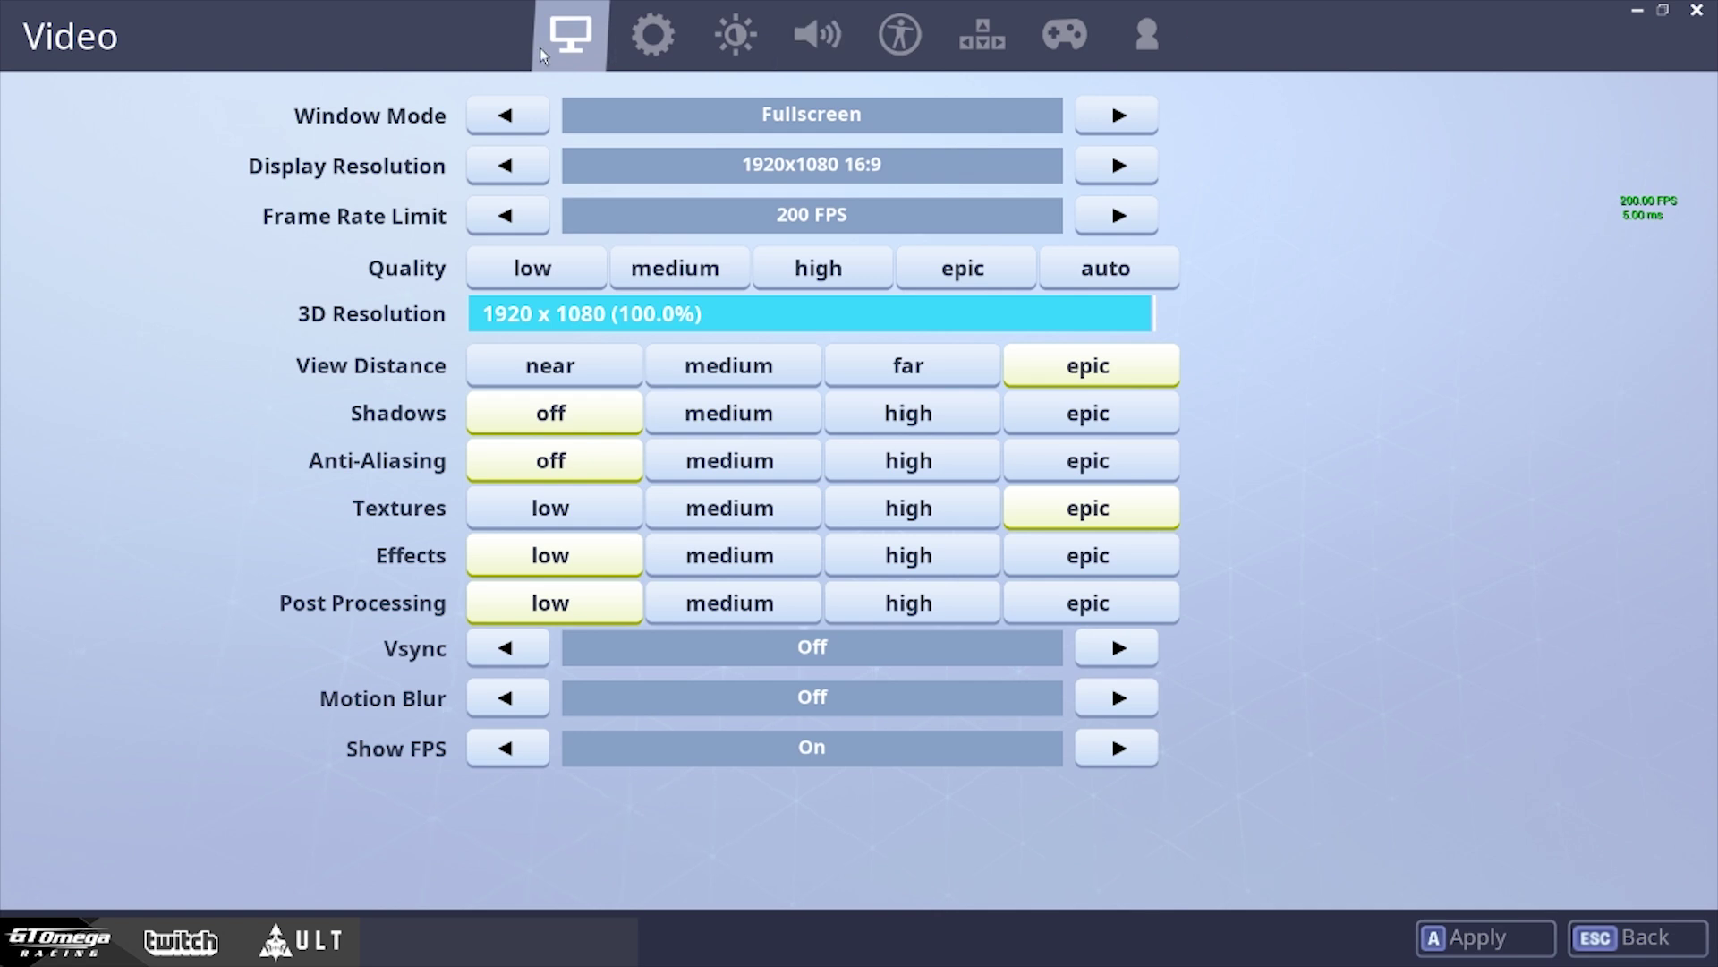
{"action": "left_click", "coordinate": [652, 41]}
{"action": "left_click", "coordinate": [750, 46]}
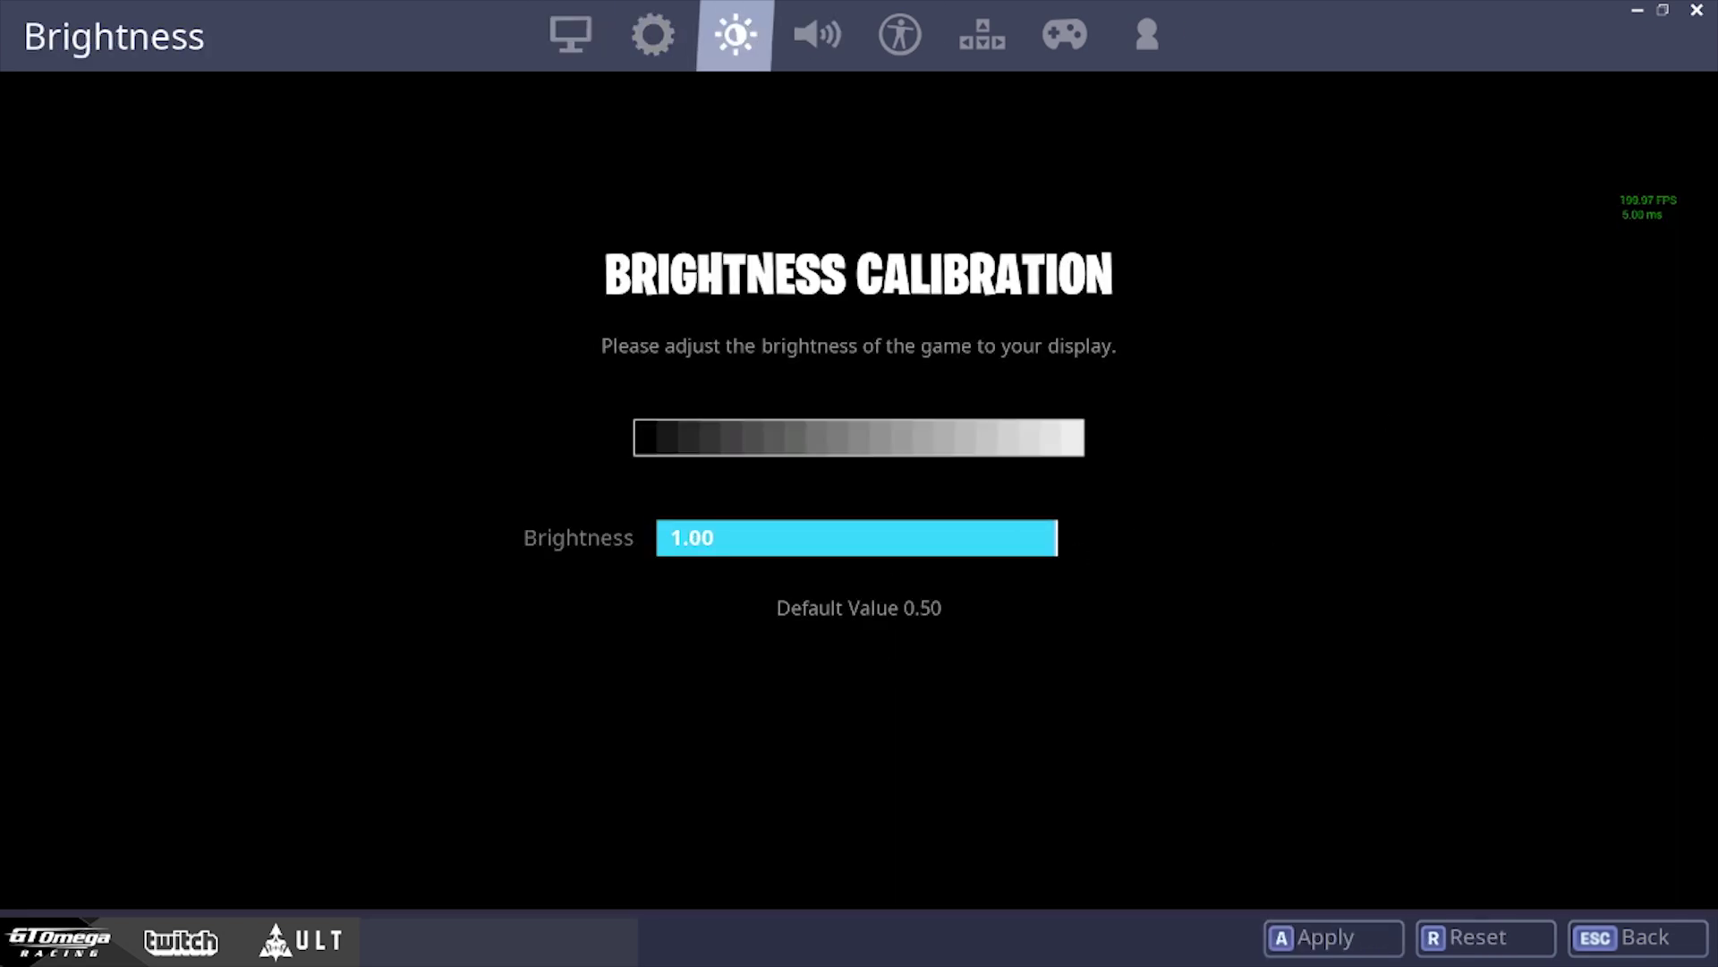
{"action": "left_click", "coordinate": [573, 13]}
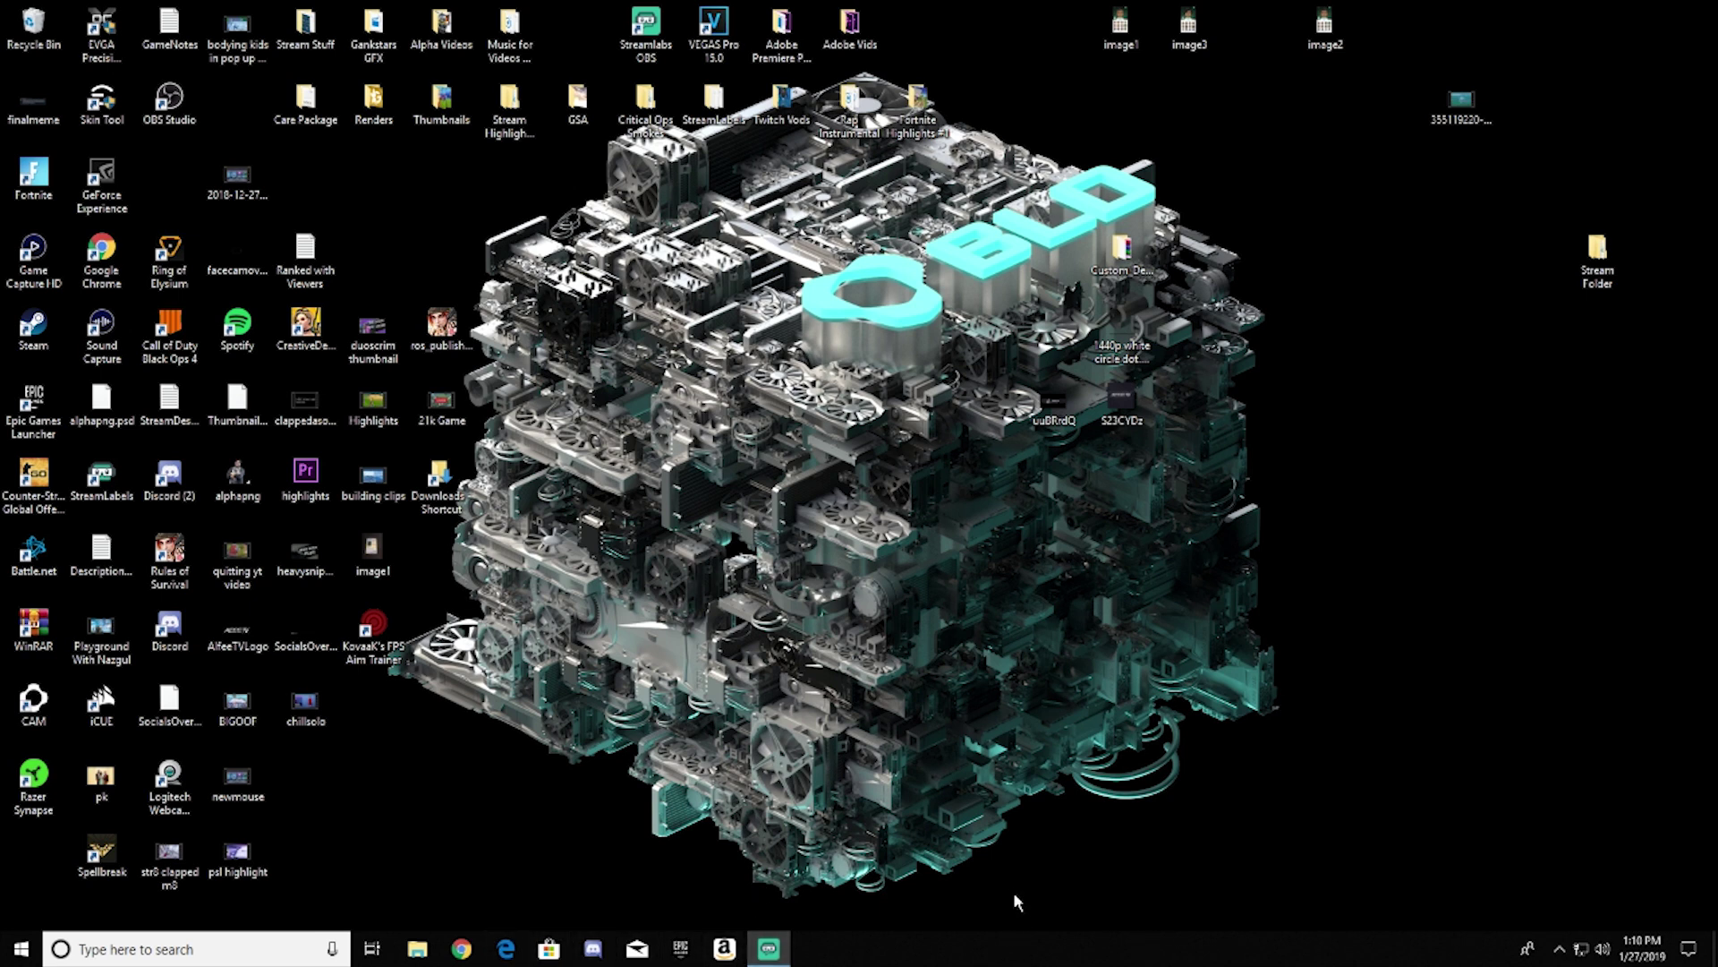
Open the %localappdata% folder through a Windows search and maximize its window
{"action": "left_click", "coordinate": [299, 938]}
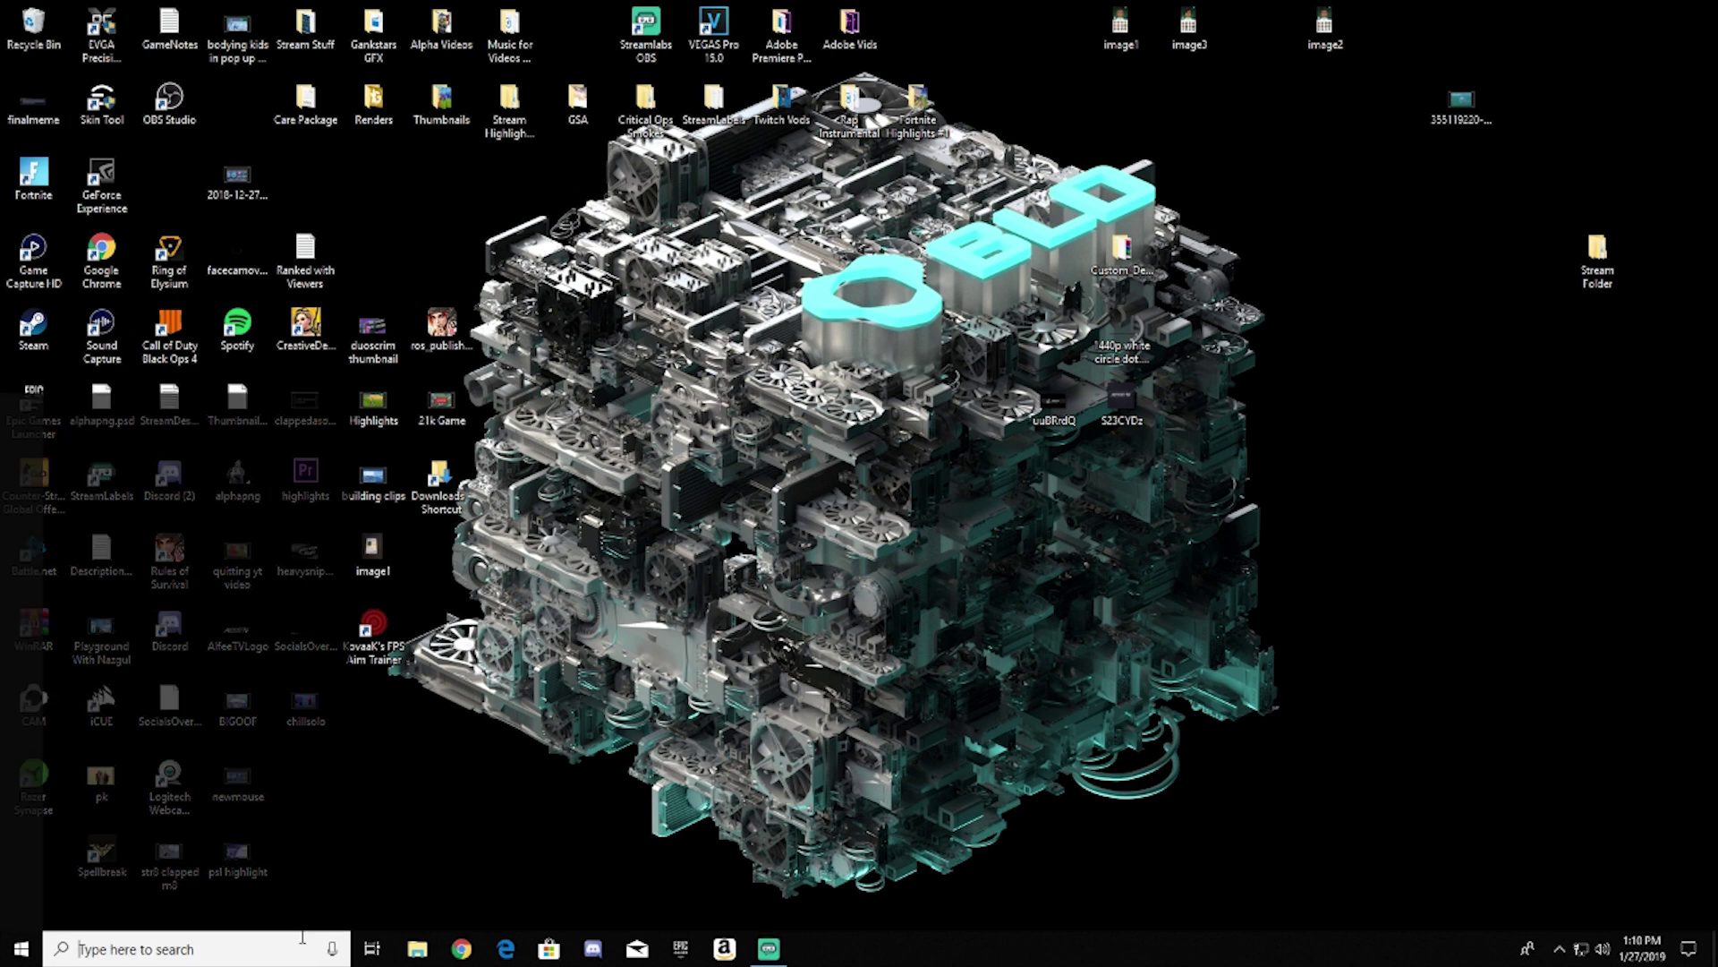
{"action": "type", "text": "%localapp"}
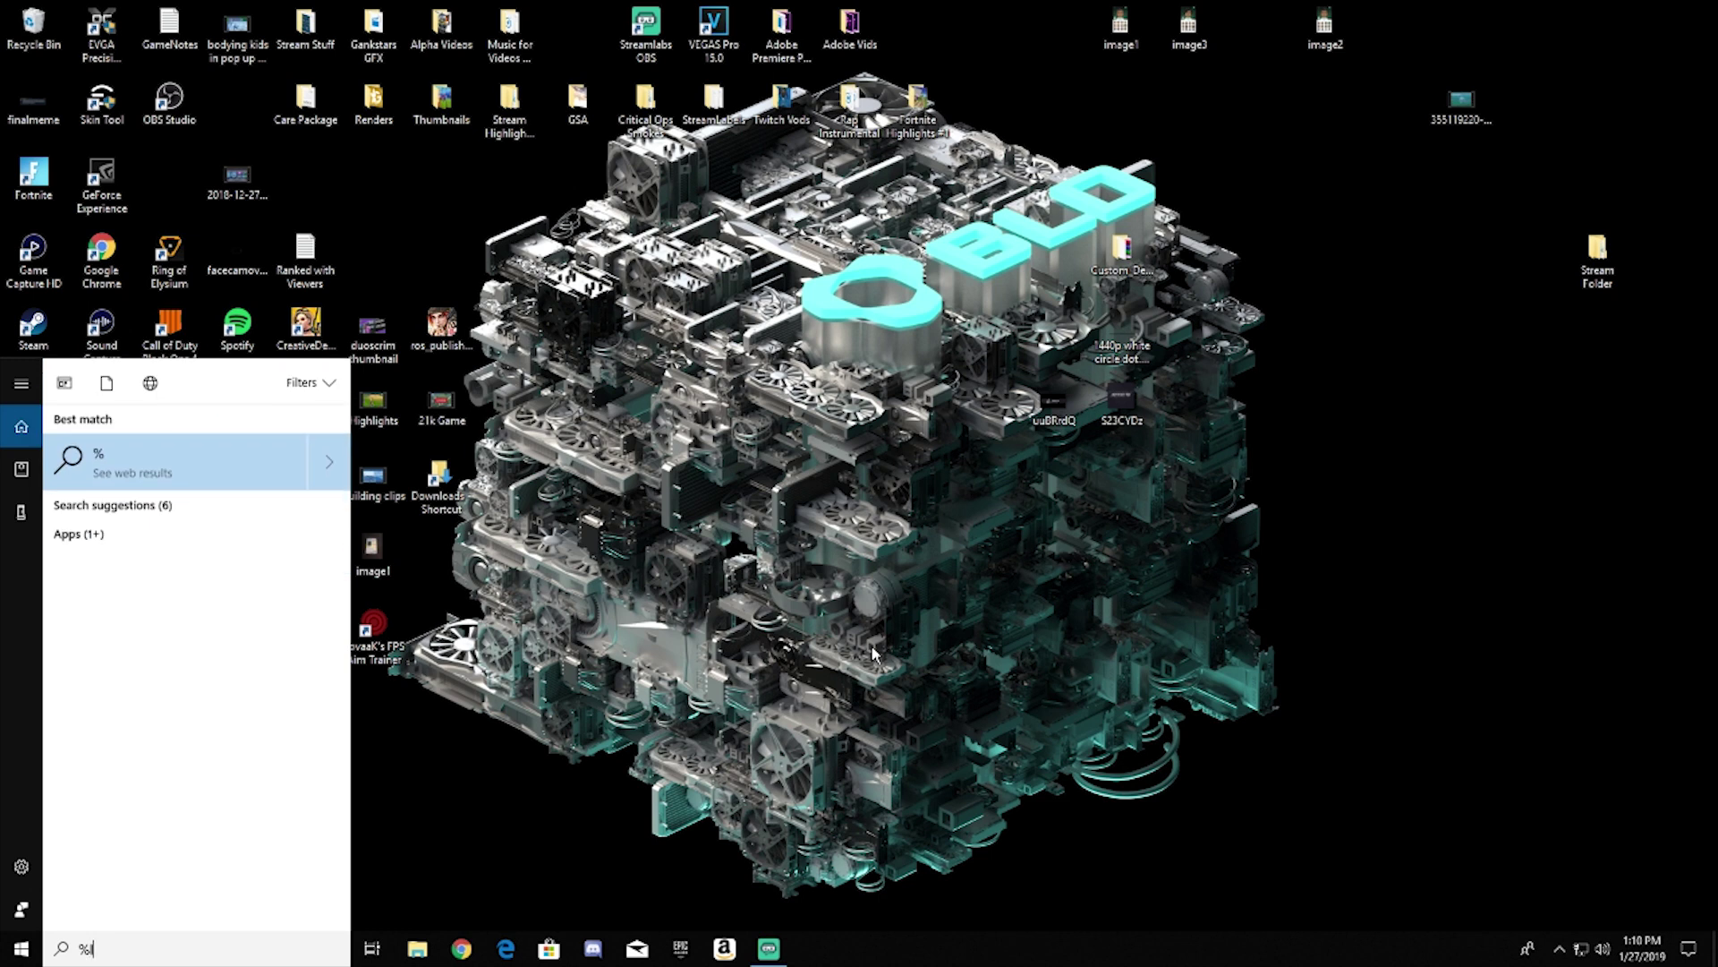
{"action": "type", "text": "data%"}
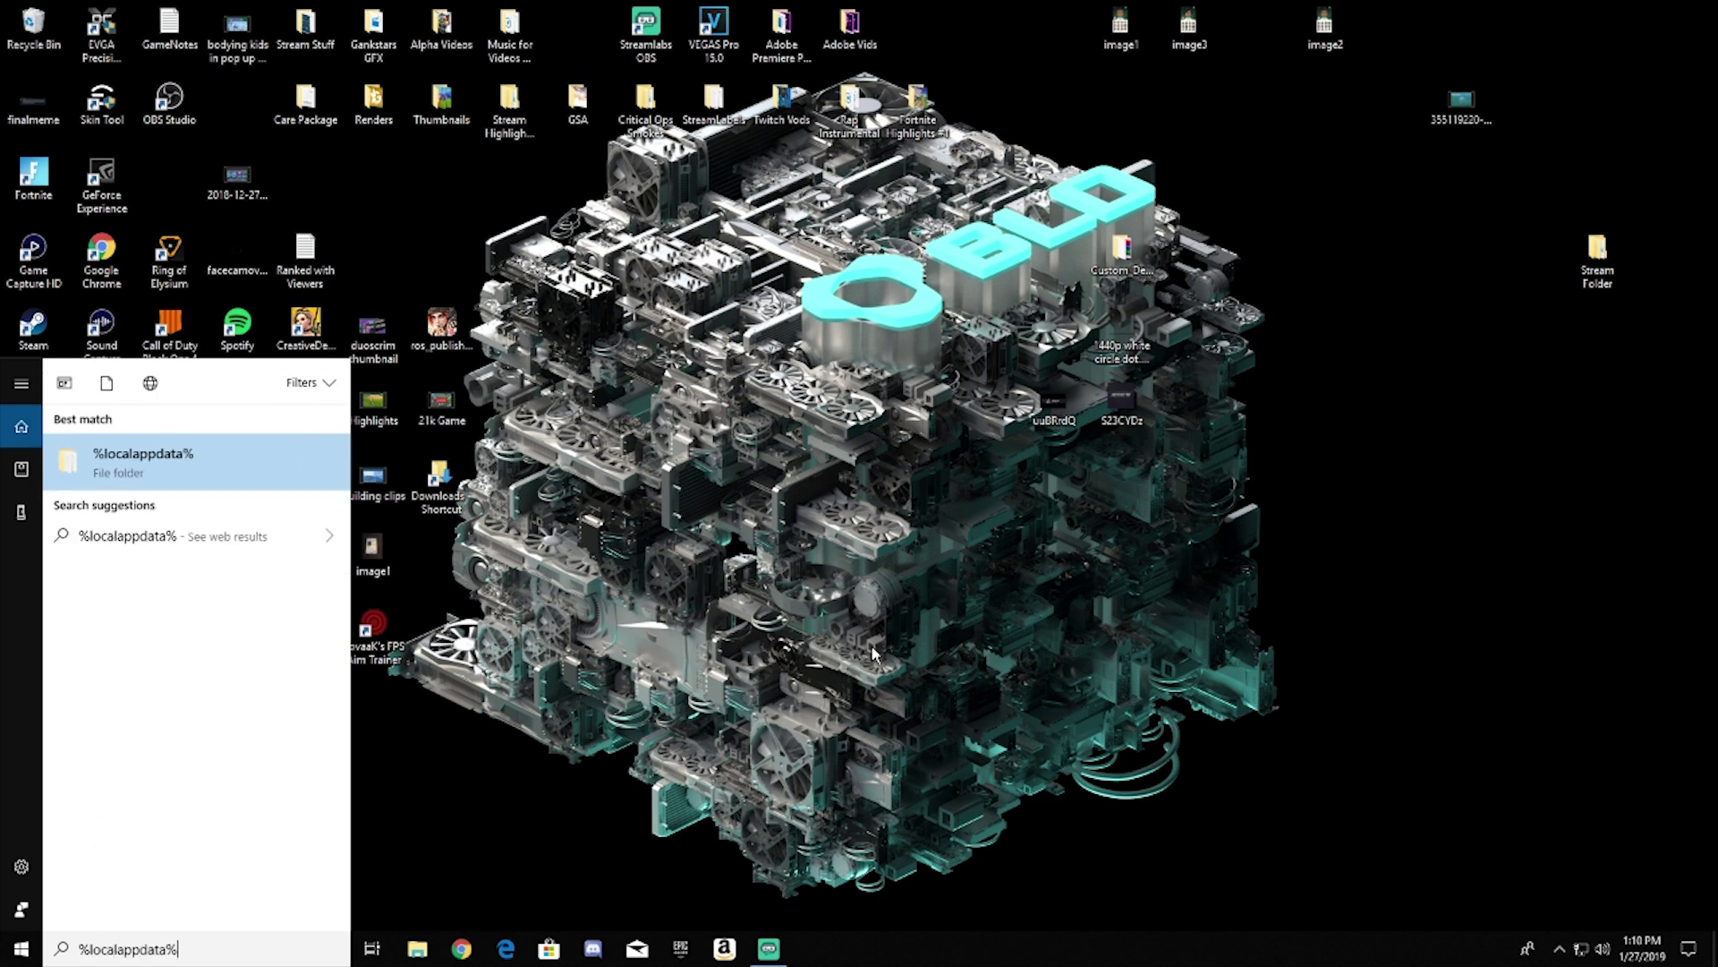
{"action": "key", "text": "Return"}
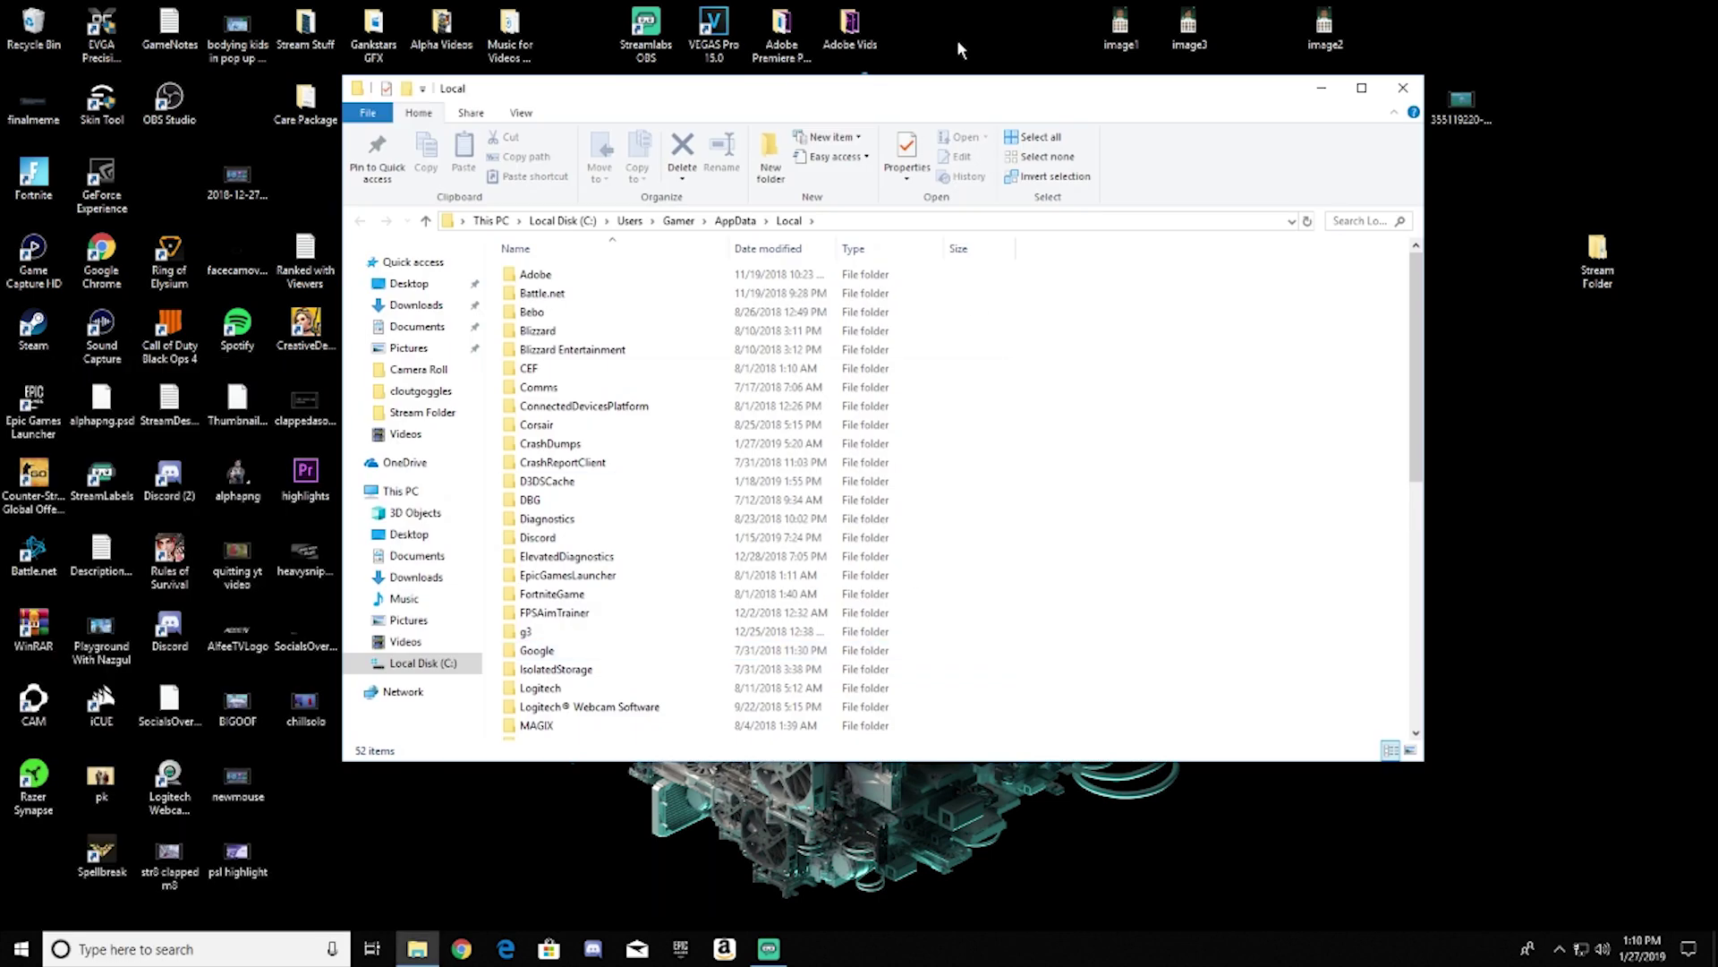
{"action": "left_click", "coordinate": [1371, 79]}
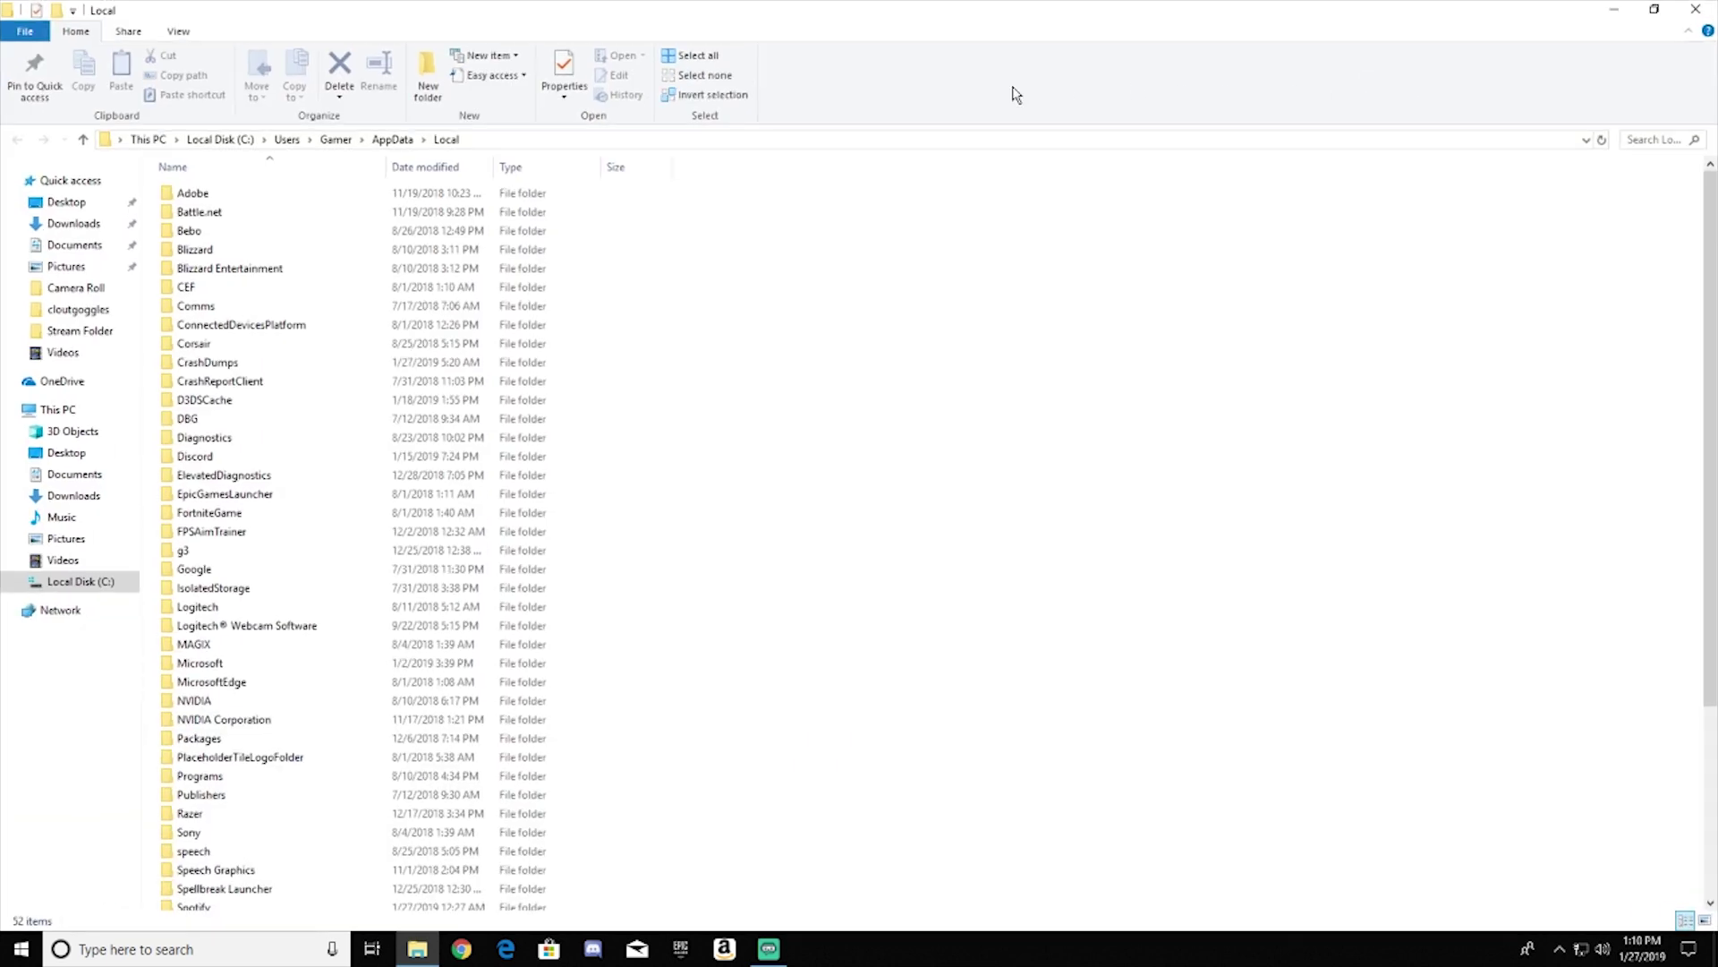
Navigate from the Local folder into FortniteGame, Saved, Config and WindowsClient
{"action": "left_click", "coordinate": [259, 513]}
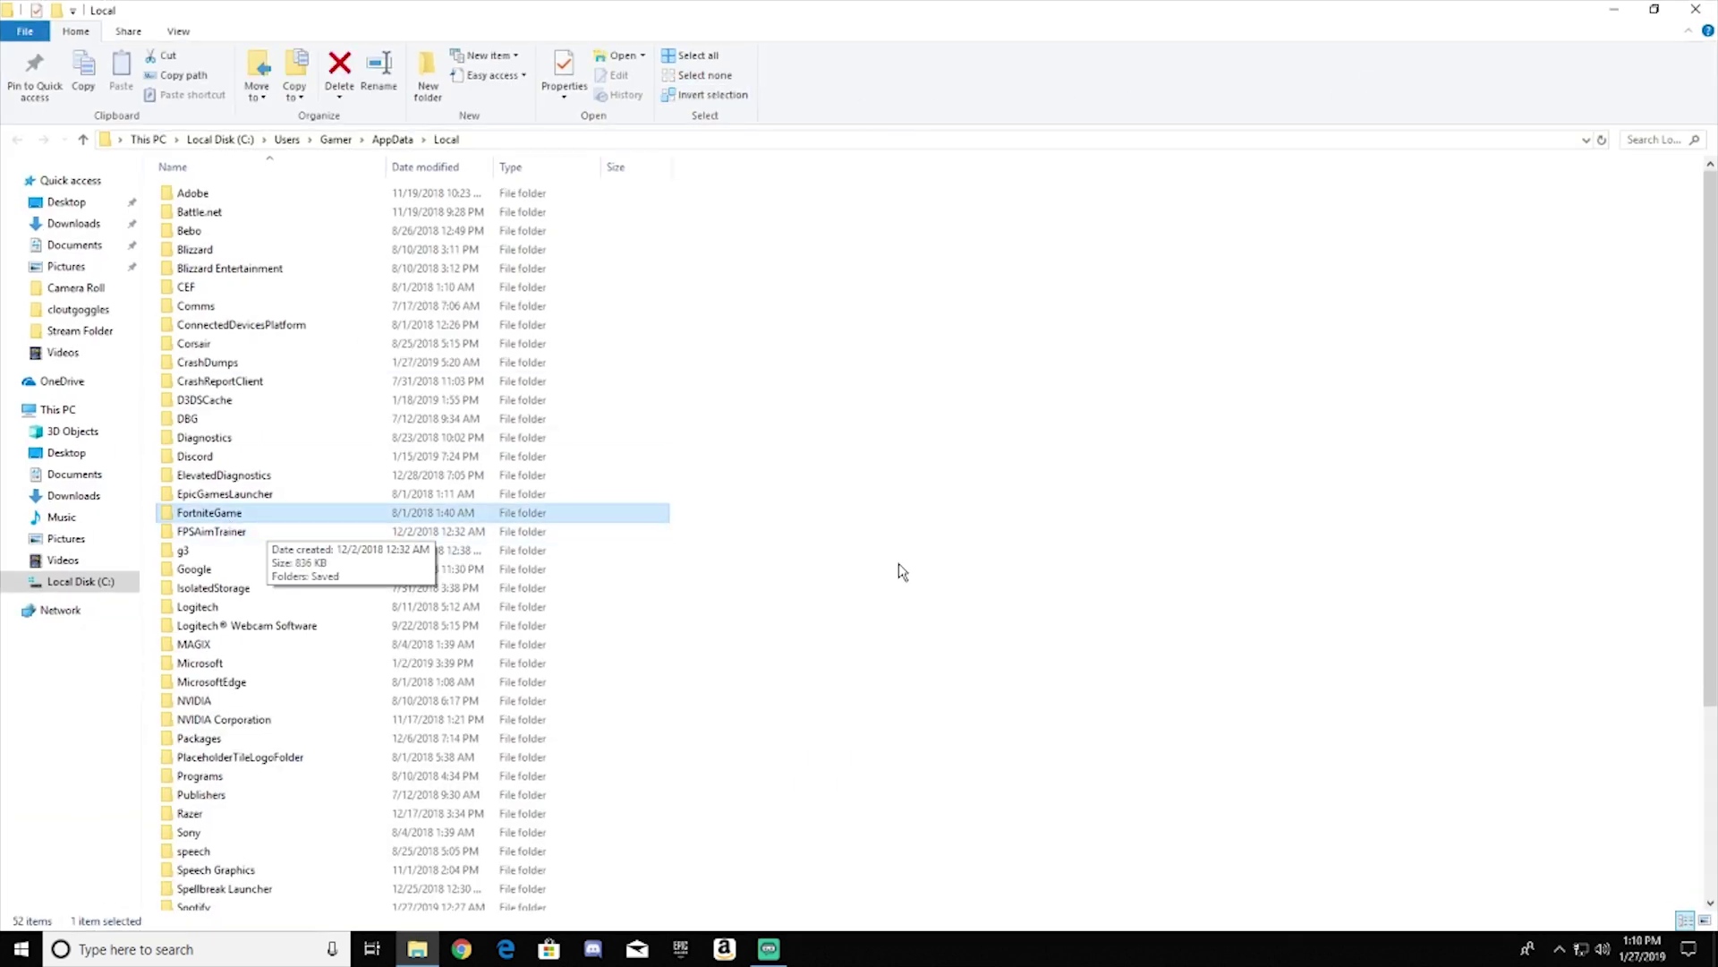
{"action": "double_click", "coordinate": [224, 513]}
{"action": "double_click", "coordinate": [227, 193]}
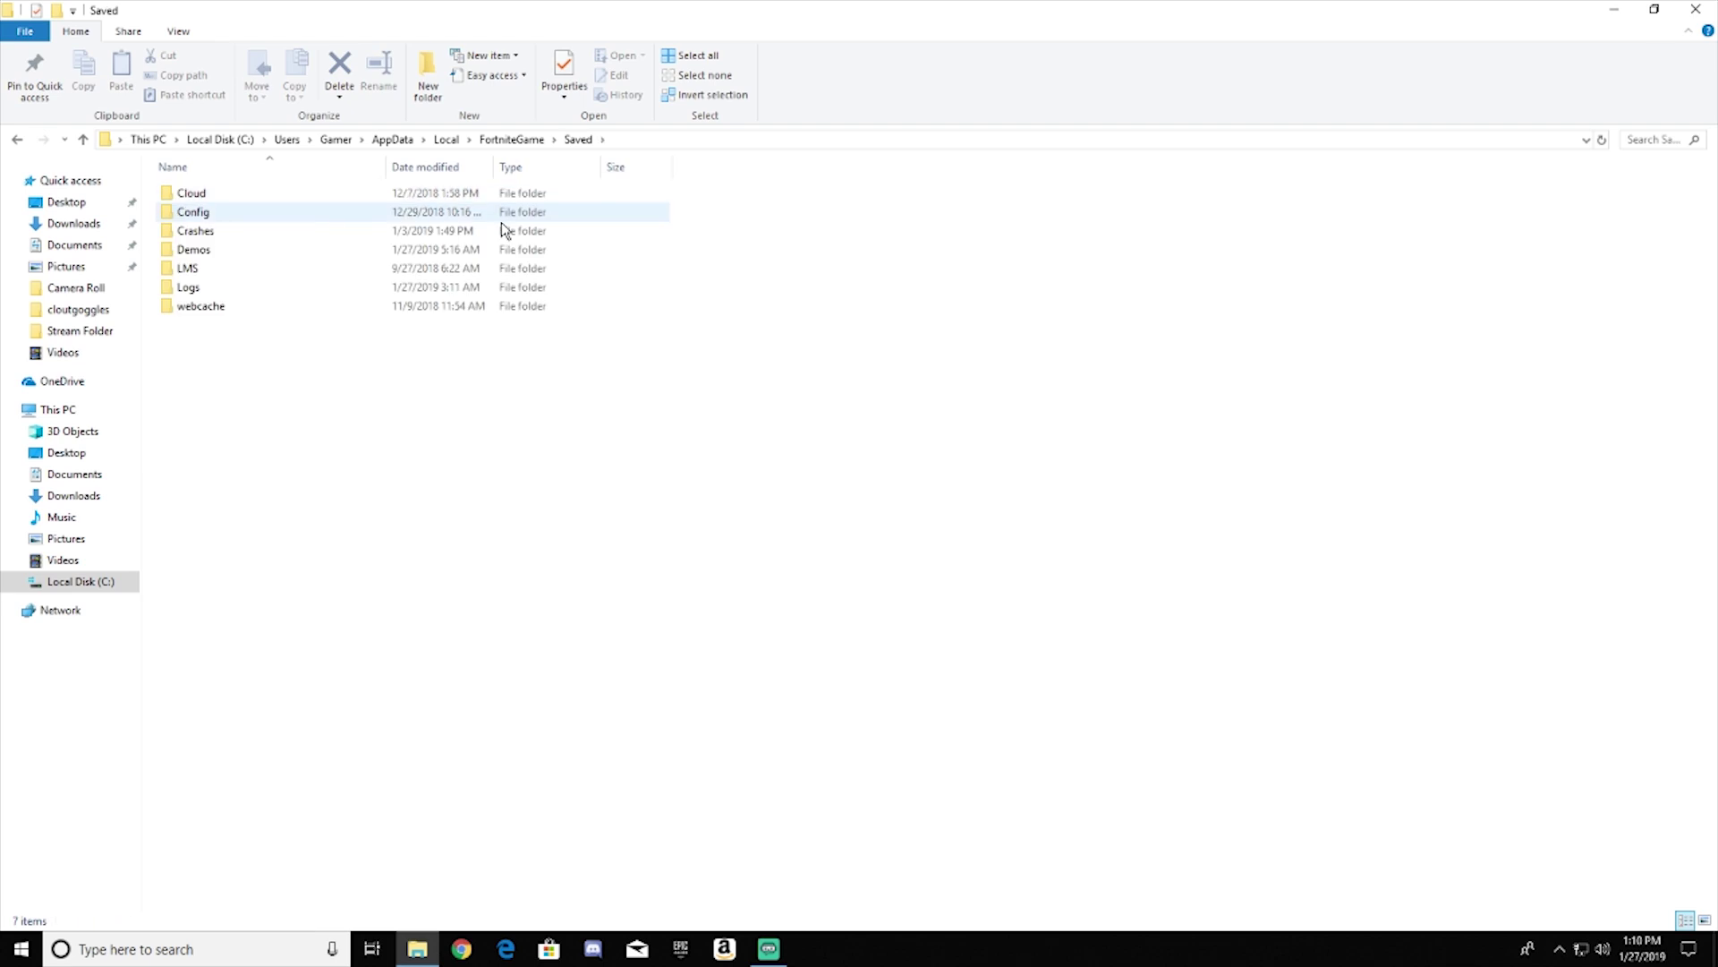
{"action": "double_click", "coordinate": [235, 213]}
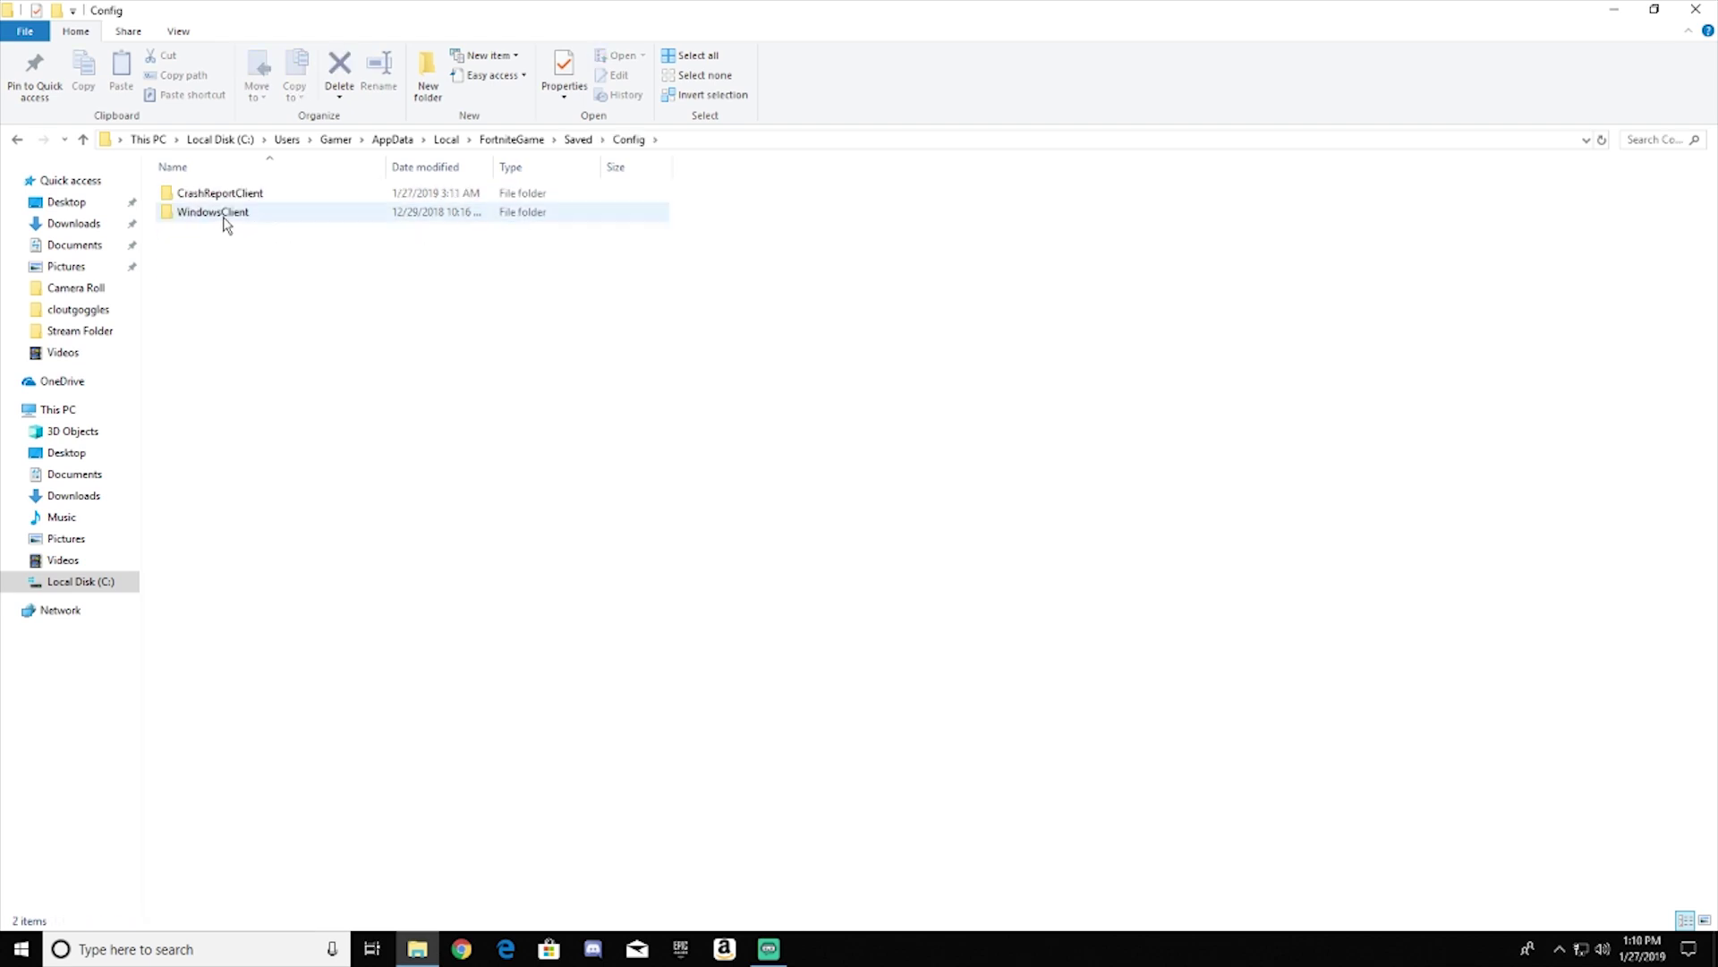
{"action": "left_click", "coordinate": [224, 215]}
{"action": "double_click", "coordinate": [231, 215]}
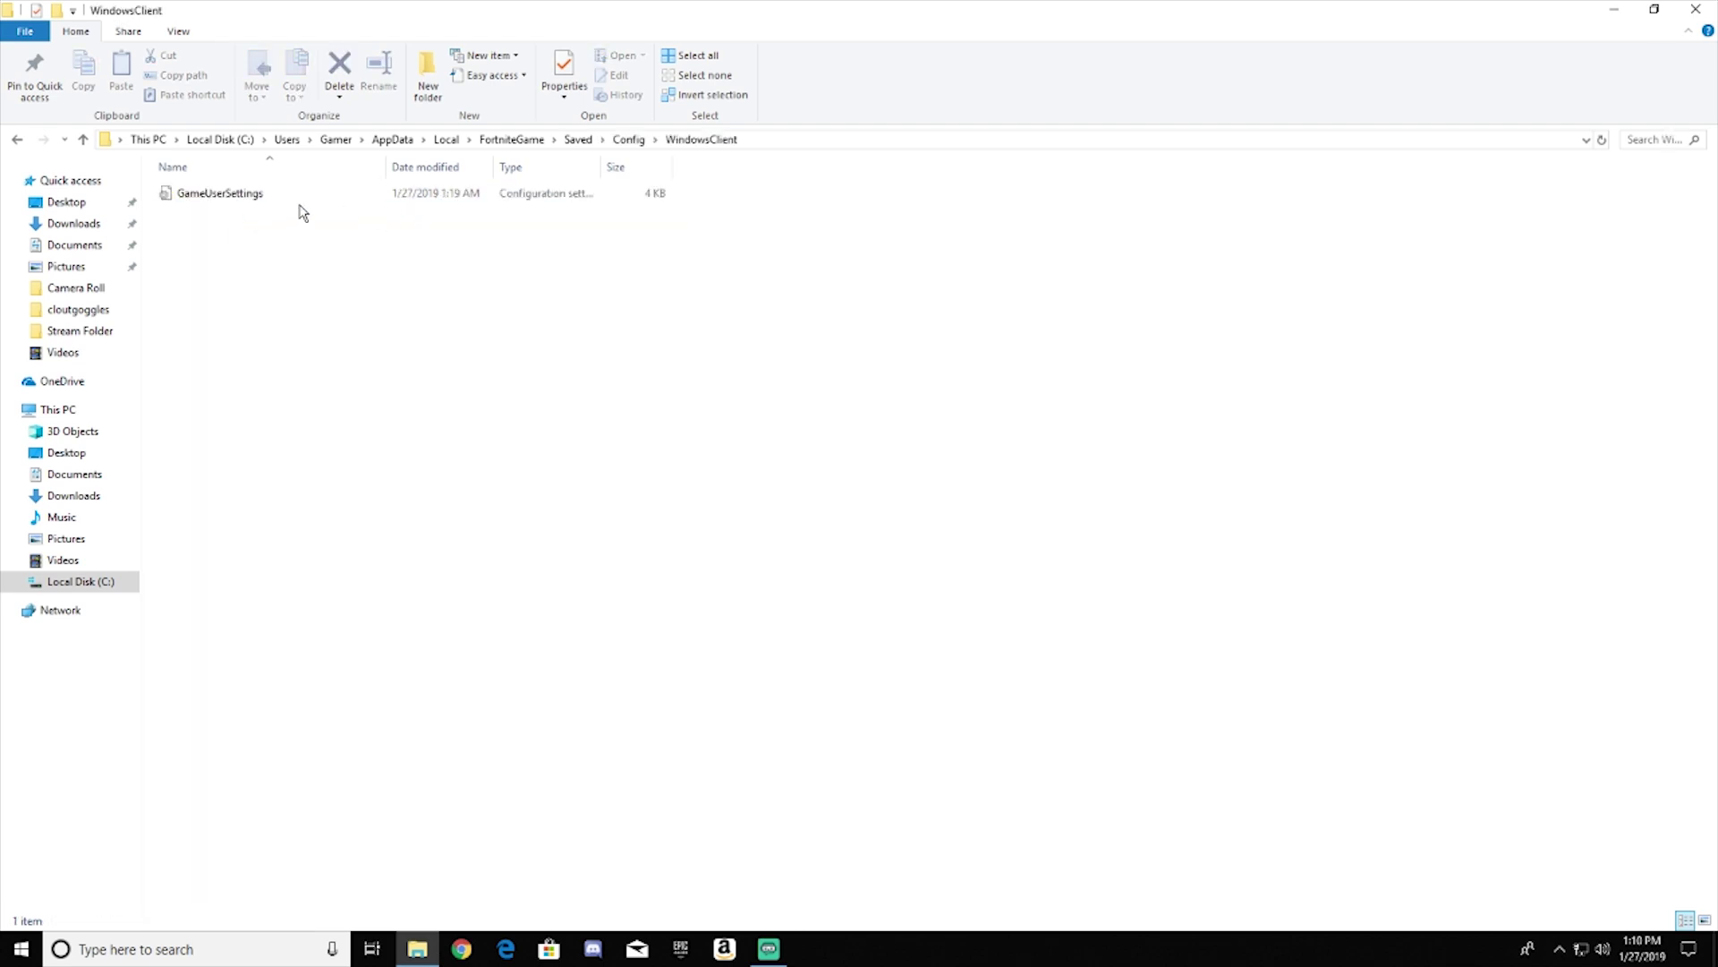
Clear the Read-only attribute of the GameUserSettings file in its properties and apply the change
{"action": "left_click", "coordinate": [234, 194]}
{"action": "left_click", "coordinate": [888, 217]}
{"action": "left_click", "coordinate": [254, 194]}
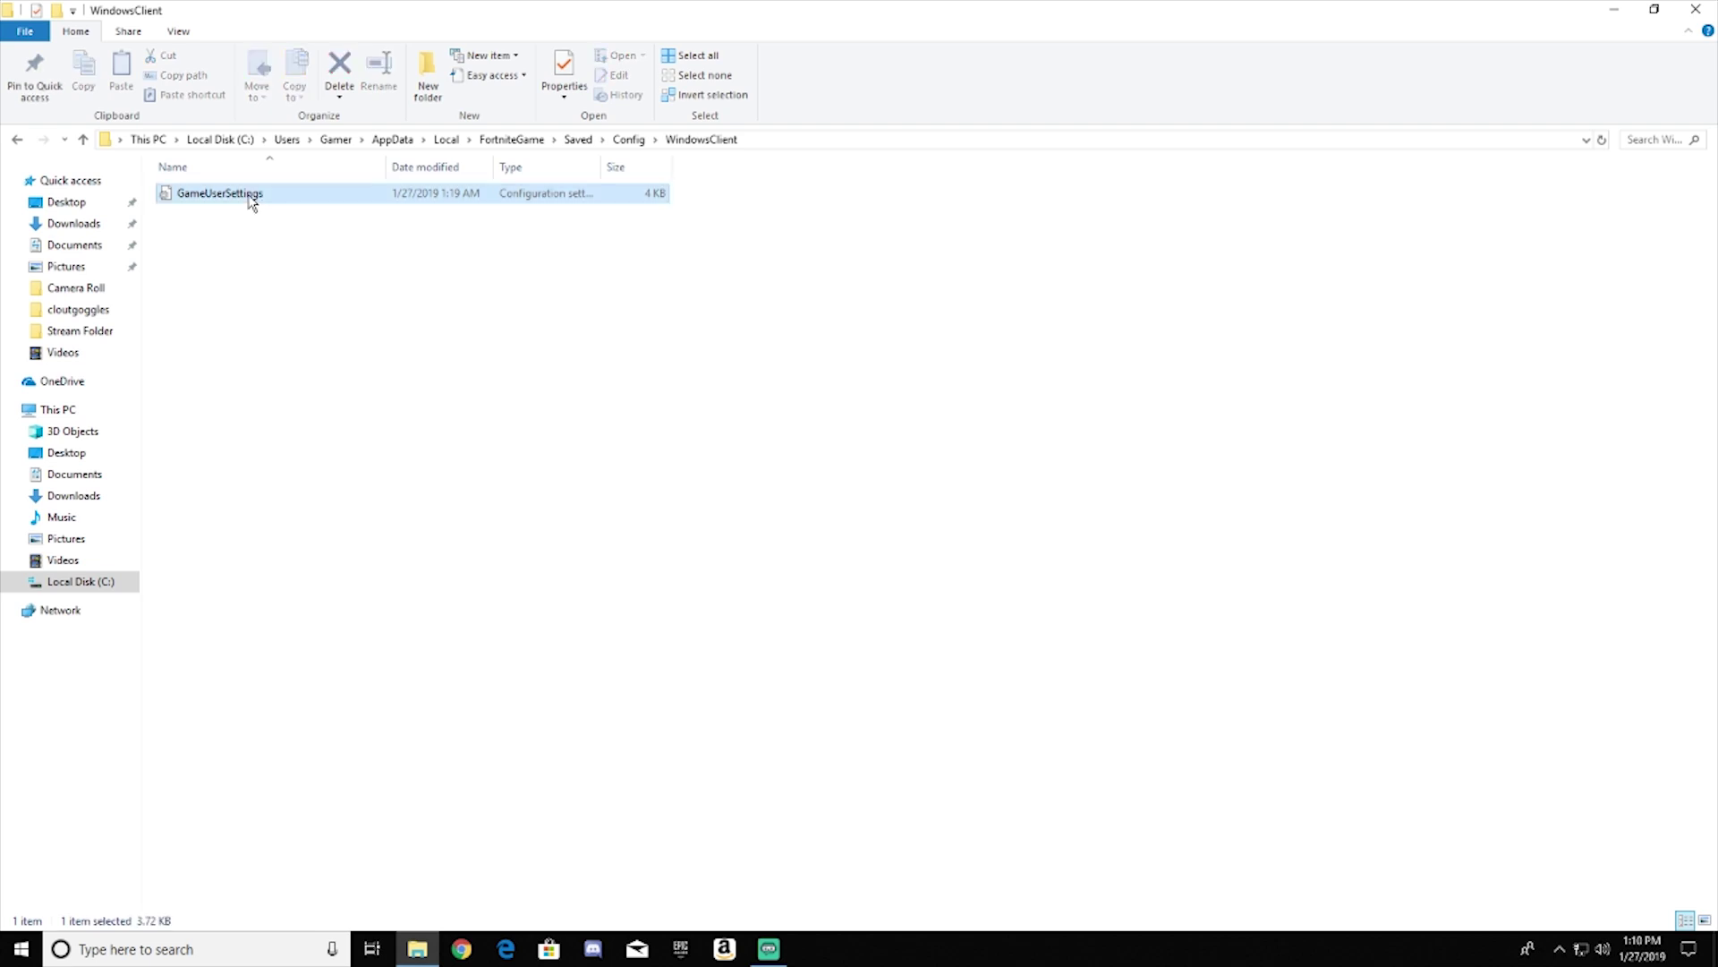
{"action": "right_click", "coordinate": [327, 198]}
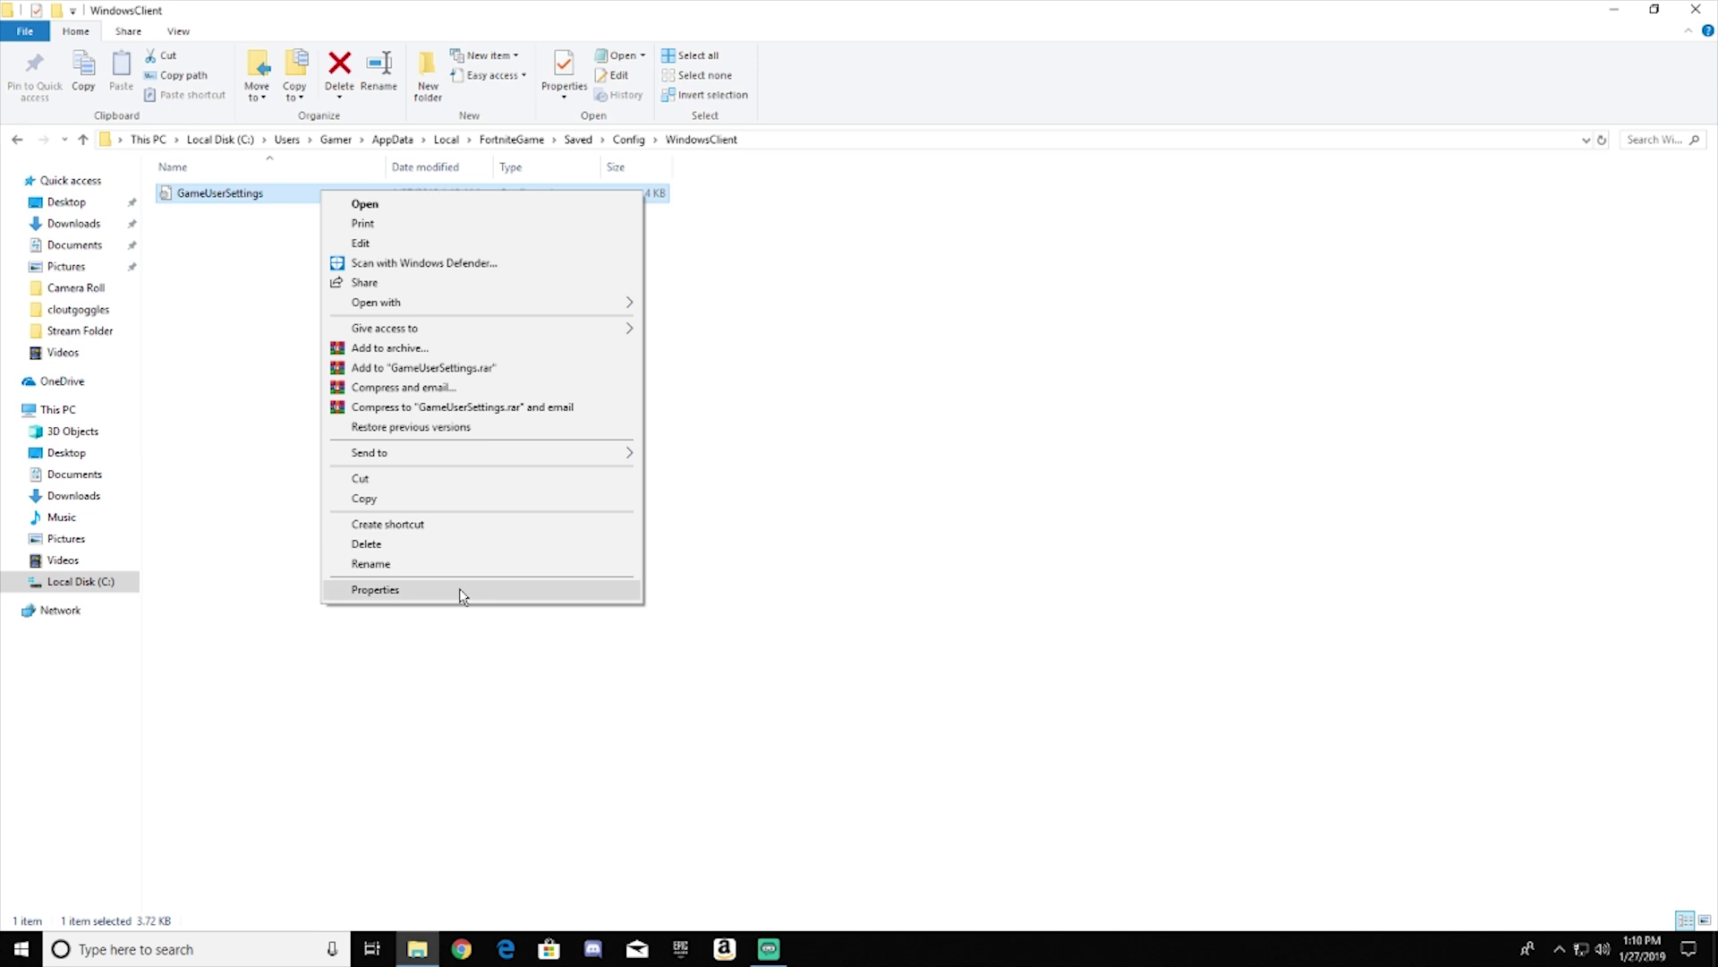
{"action": "left_click", "coordinate": [418, 590]}
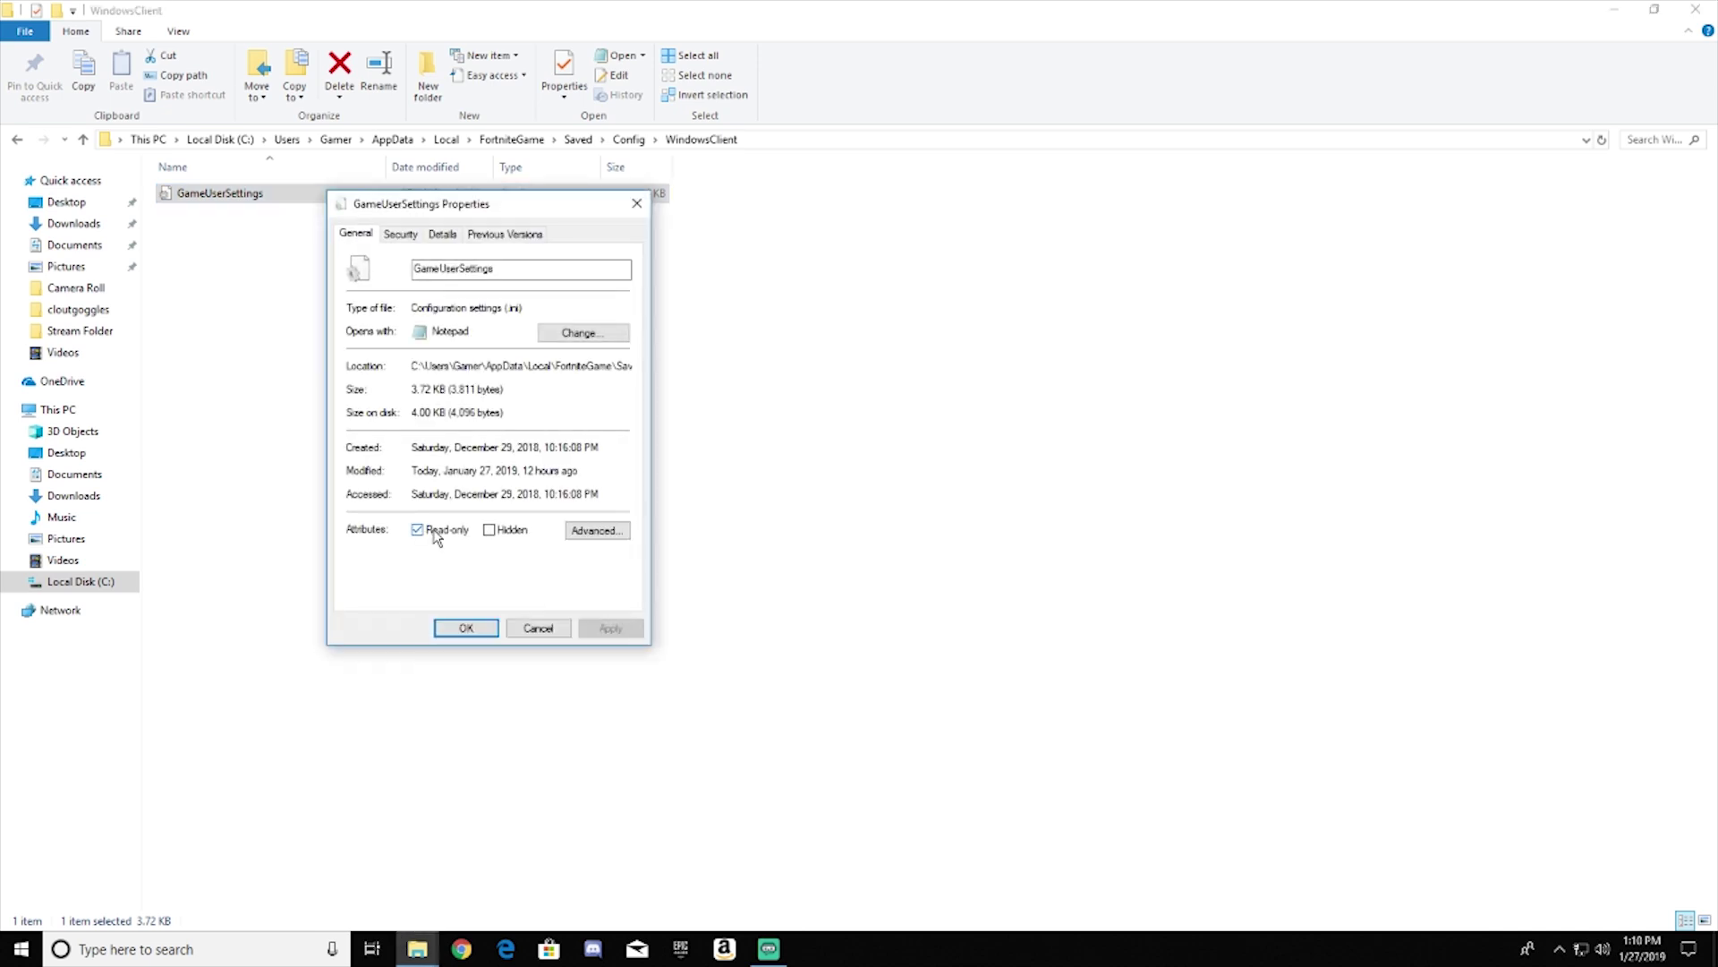
{"action": "left_click", "coordinate": [470, 536]}
{"action": "left_click", "coordinate": [609, 631]}
Open GameUserSettings in Notepad and examine the resolution size and desired screen width and height lines
{"action": "double_click", "coordinate": [220, 194]}
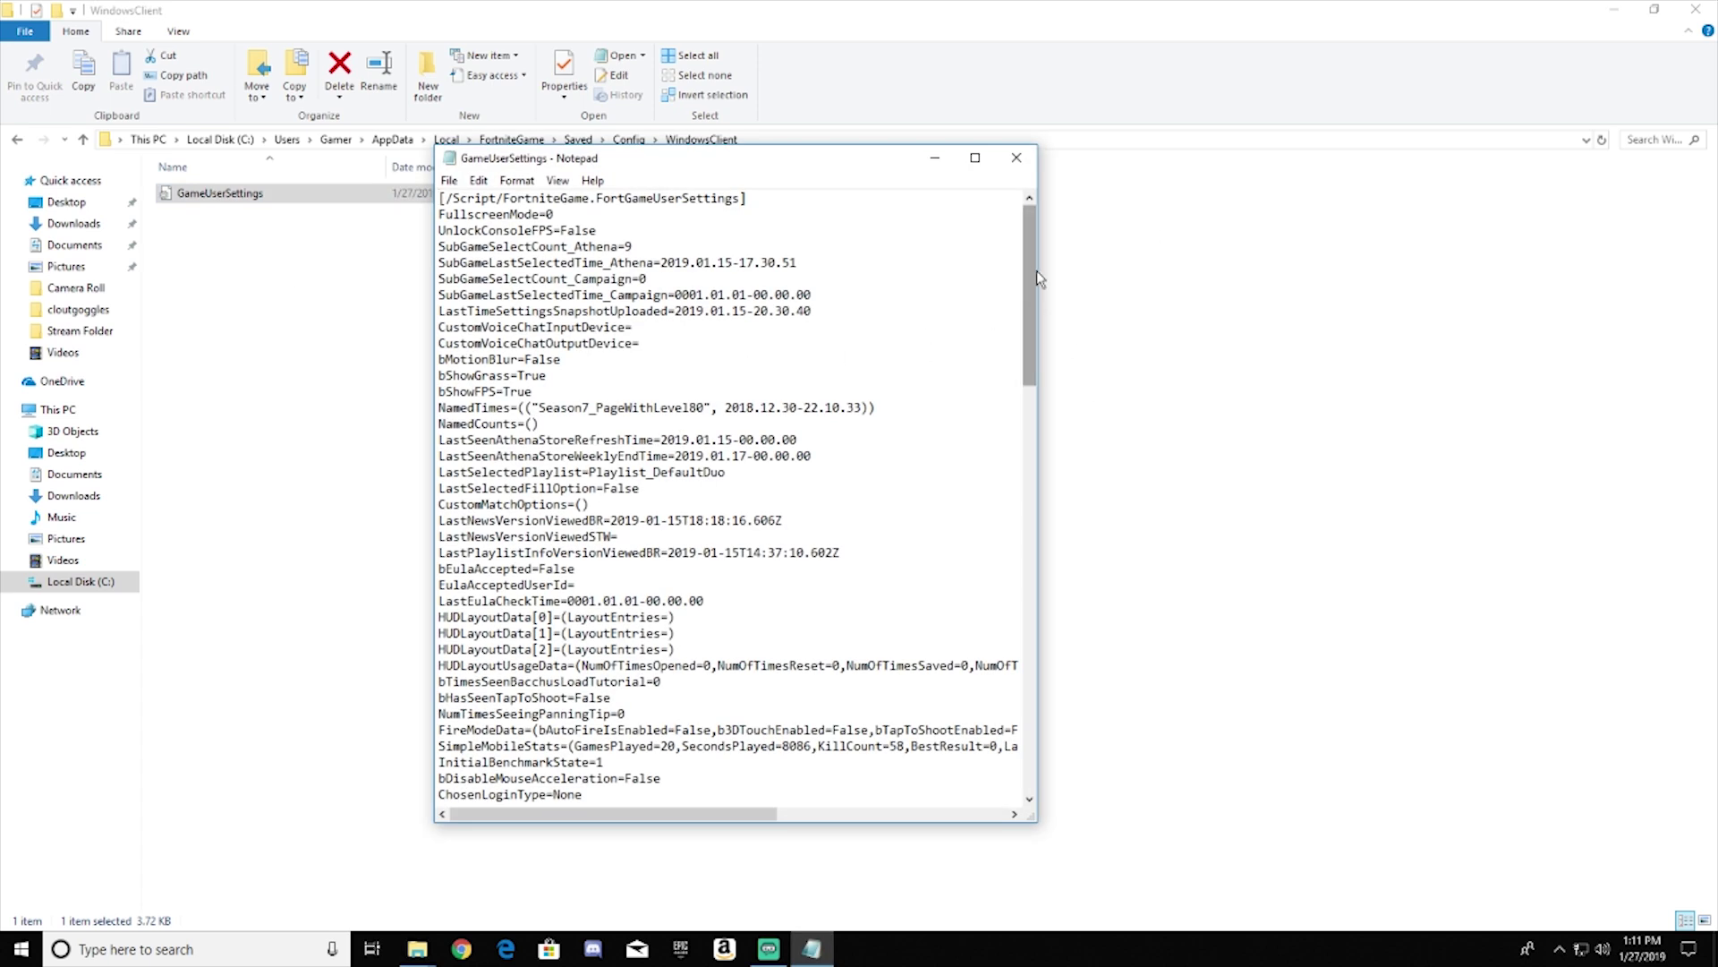
{"action": "left_click_drag", "start_coordinate": [1033, 272], "coordinate": [1037, 459]}
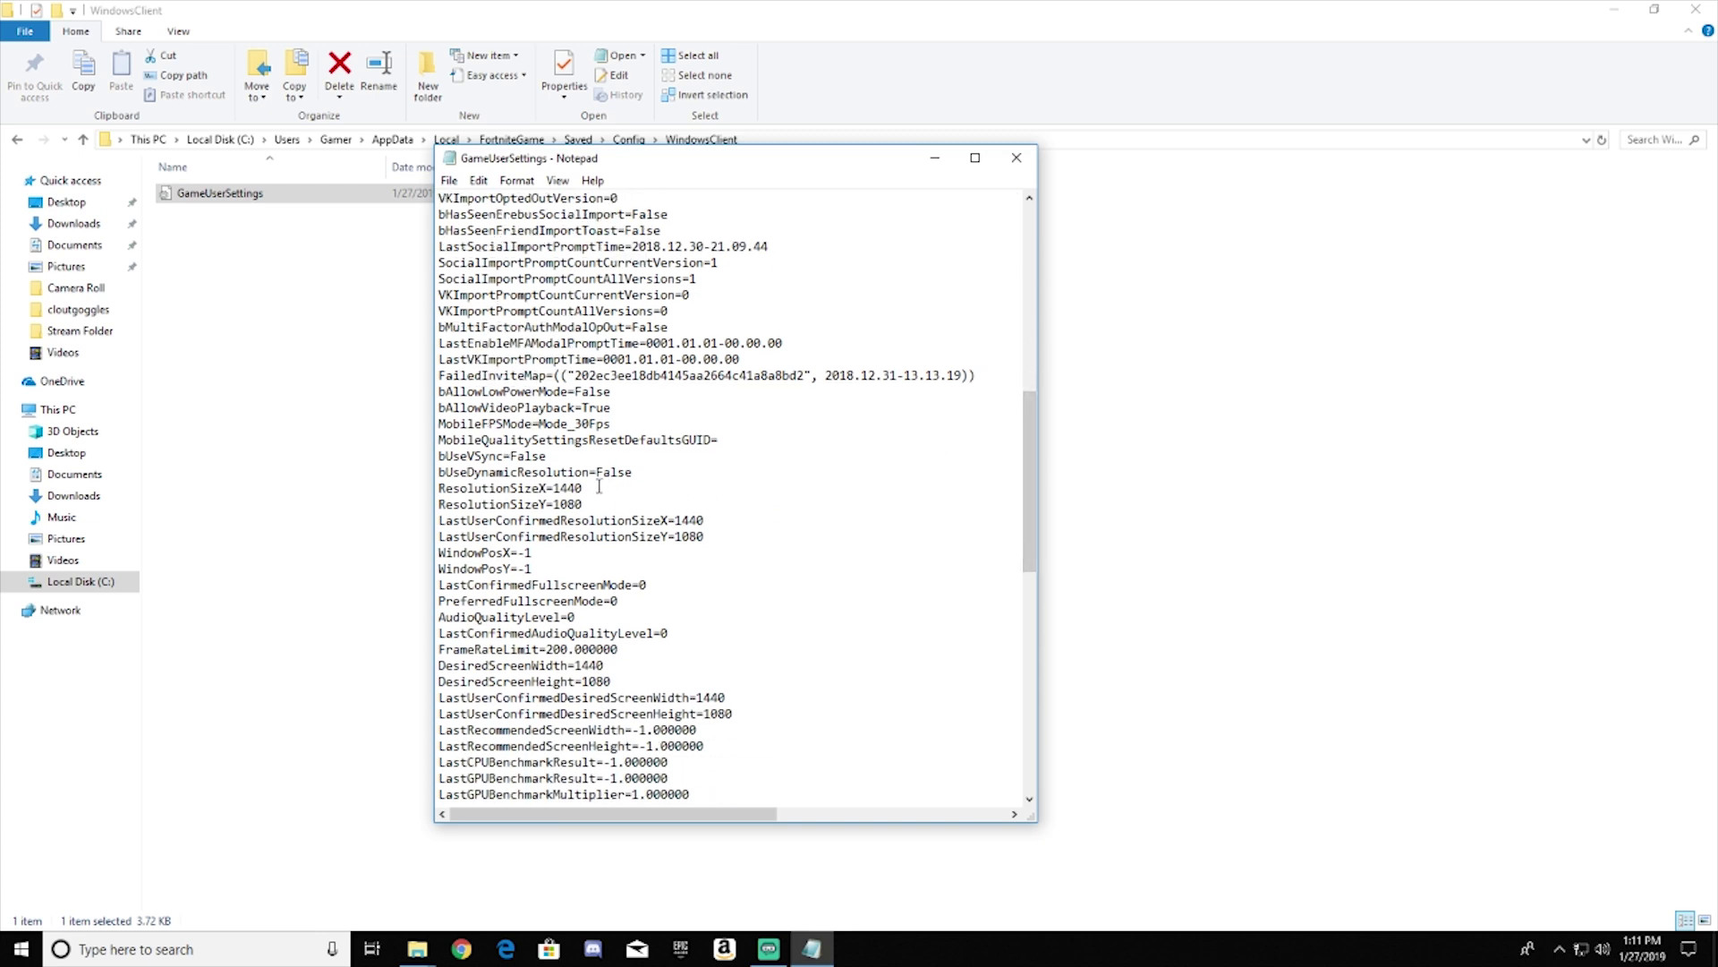
{"action": "left_click_drag", "start_coordinate": [591, 488], "coordinate": [759, 502]}
{"action": "left_click", "coordinate": [726, 520]}
{"action": "left_click_drag", "start_coordinate": [706, 519], "coordinate": [682, 552]}
{"action": "left_click", "coordinate": [717, 557]}
{"action": "left_click_drag", "start_coordinate": [614, 681], "coordinate": [437, 682]}
{"action": "left_click_drag", "start_coordinate": [732, 713], "coordinate": [440, 701]}
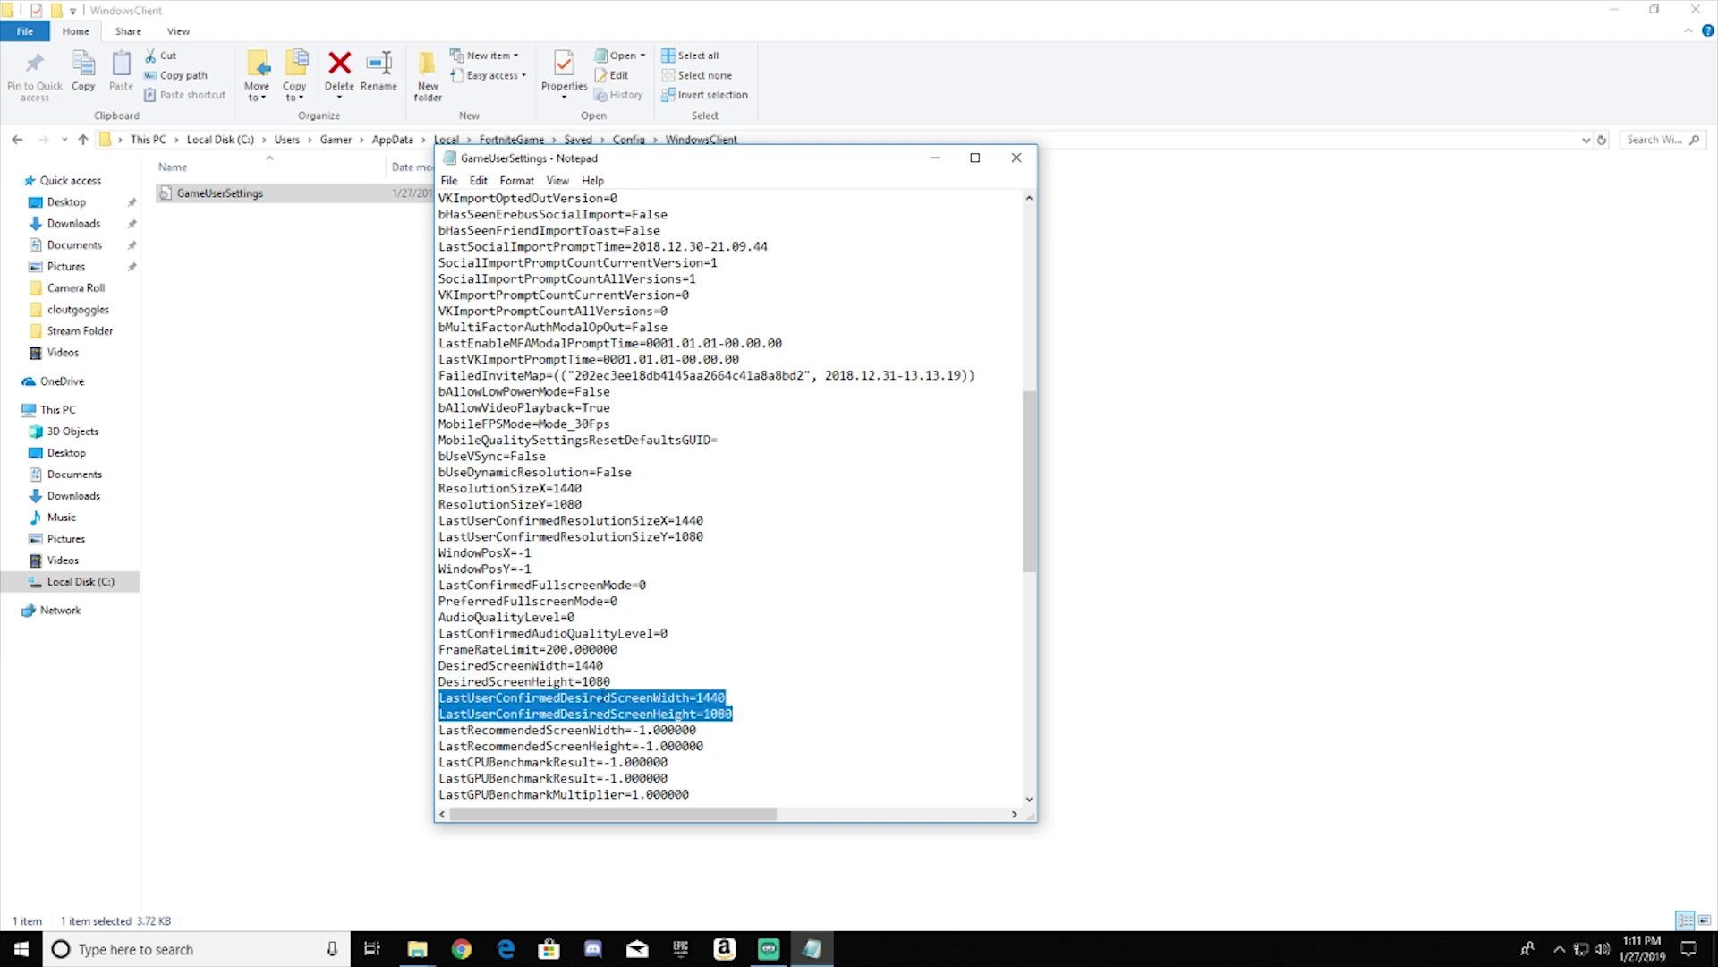
Point out the X resolution and desired screen width values in the settings file, and close it without editing
{"action": "left_click", "coordinate": [702, 697]}
{"action": "left_click_drag", "start_coordinate": [606, 491], "coordinate": [533, 495]}
{"action": "left_click", "coordinate": [706, 520]}
{"action": "left_click_drag", "start_coordinate": [705, 520], "coordinate": [678, 521]}
{"action": "left_click", "coordinate": [584, 489]}
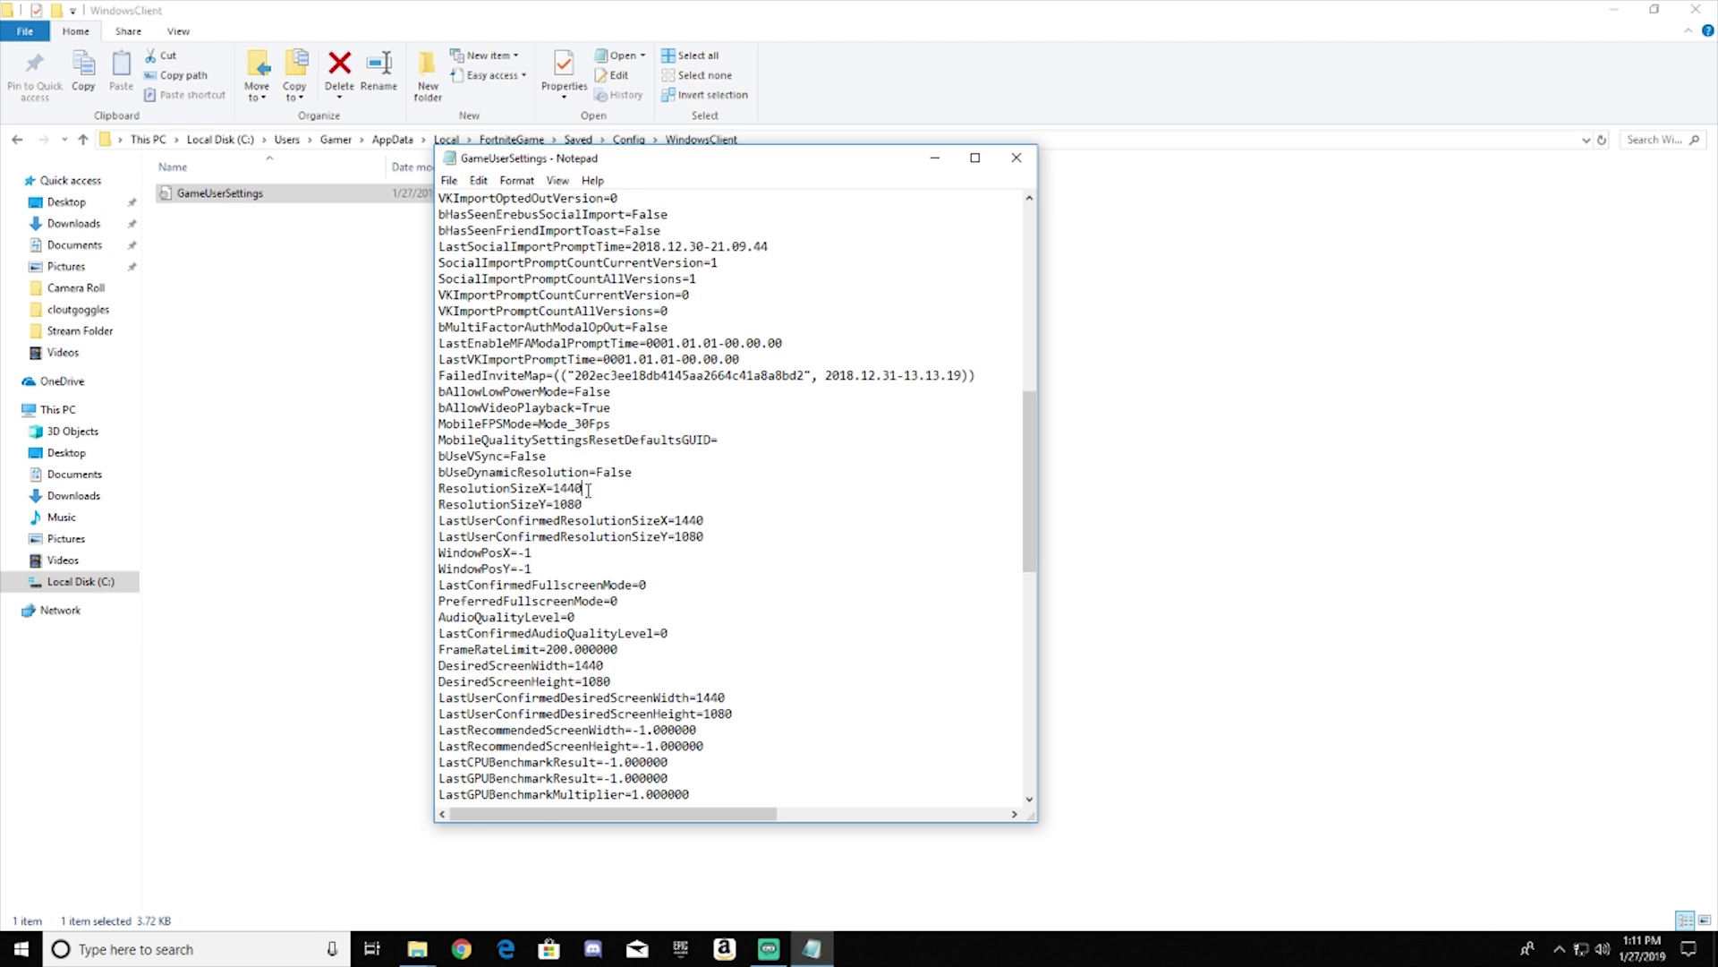
{"action": "left_click_drag", "start_coordinate": [584, 490], "coordinate": [556, 489]}
{"action": "left_click_drag", "start_coordinate": [622, 665], "coordinate": [575, 665]}
{"action": "left_click", "coordinate": [1014, 157]}
Set the GameUserSettings file to Read-only, apply the change, and close its properties and the folder window
{"action": "right_click", "coordinate": [462, 190]}
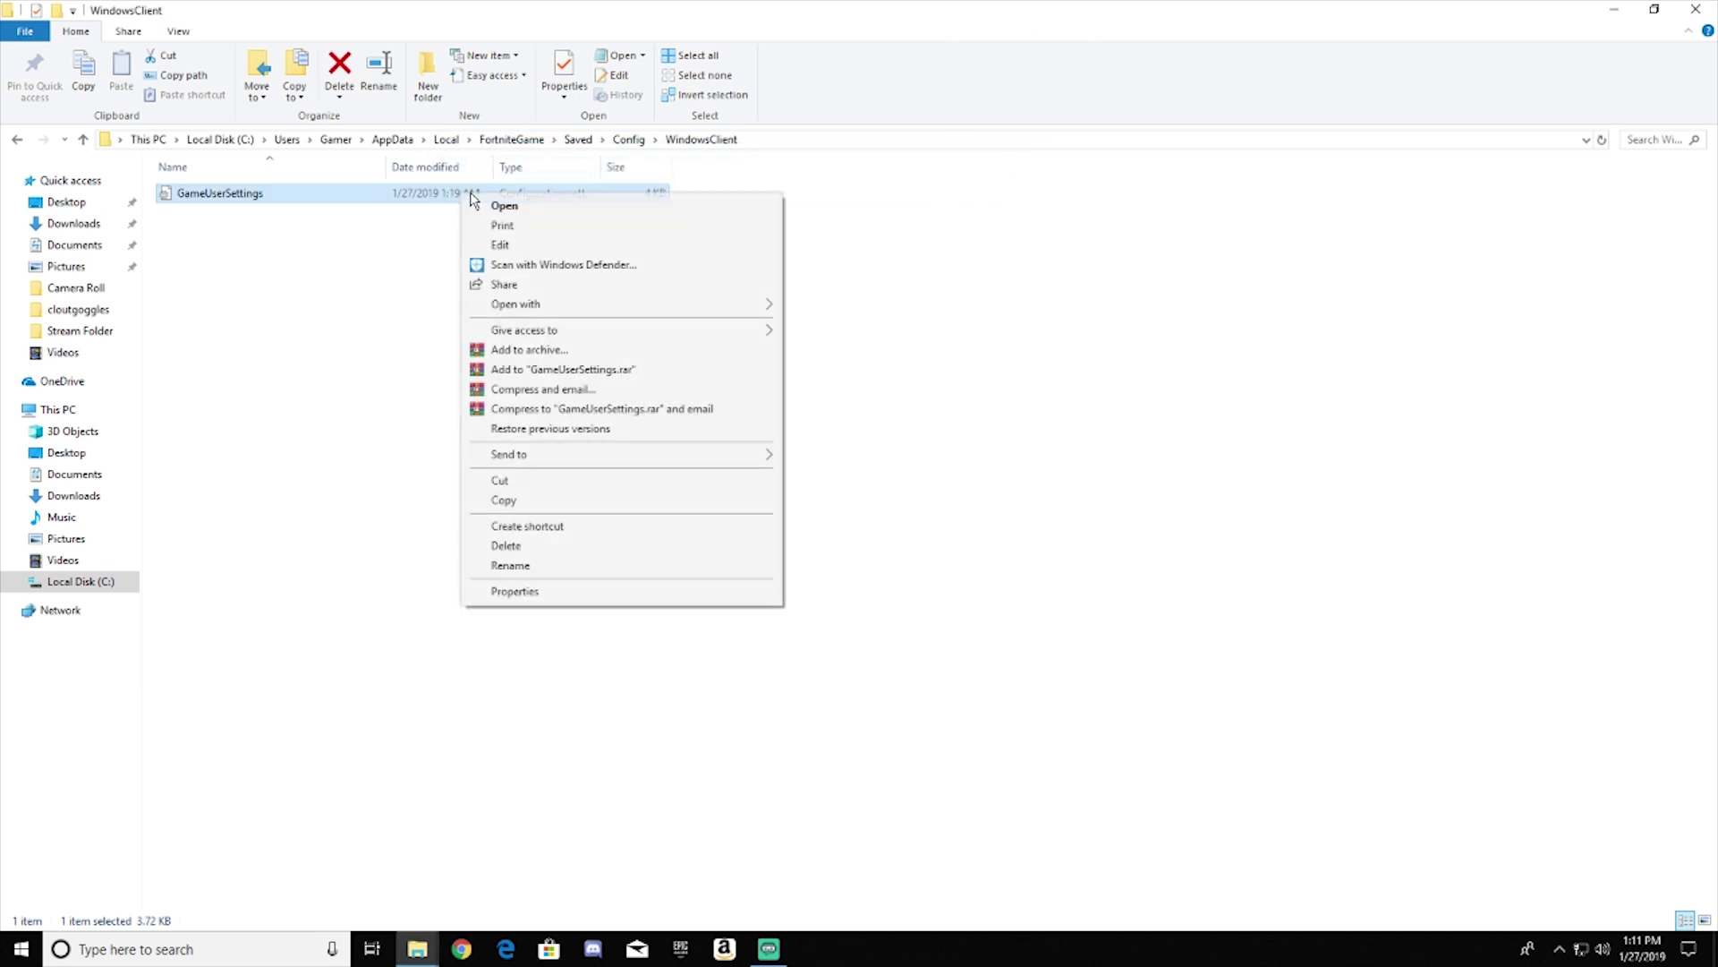
{"action": "left_click", "coordinate": [550, 603]}
{"action": "left_click", "coordinate": [442, 532]}
{"action": "left_click", "coordinate": [616, 629]}
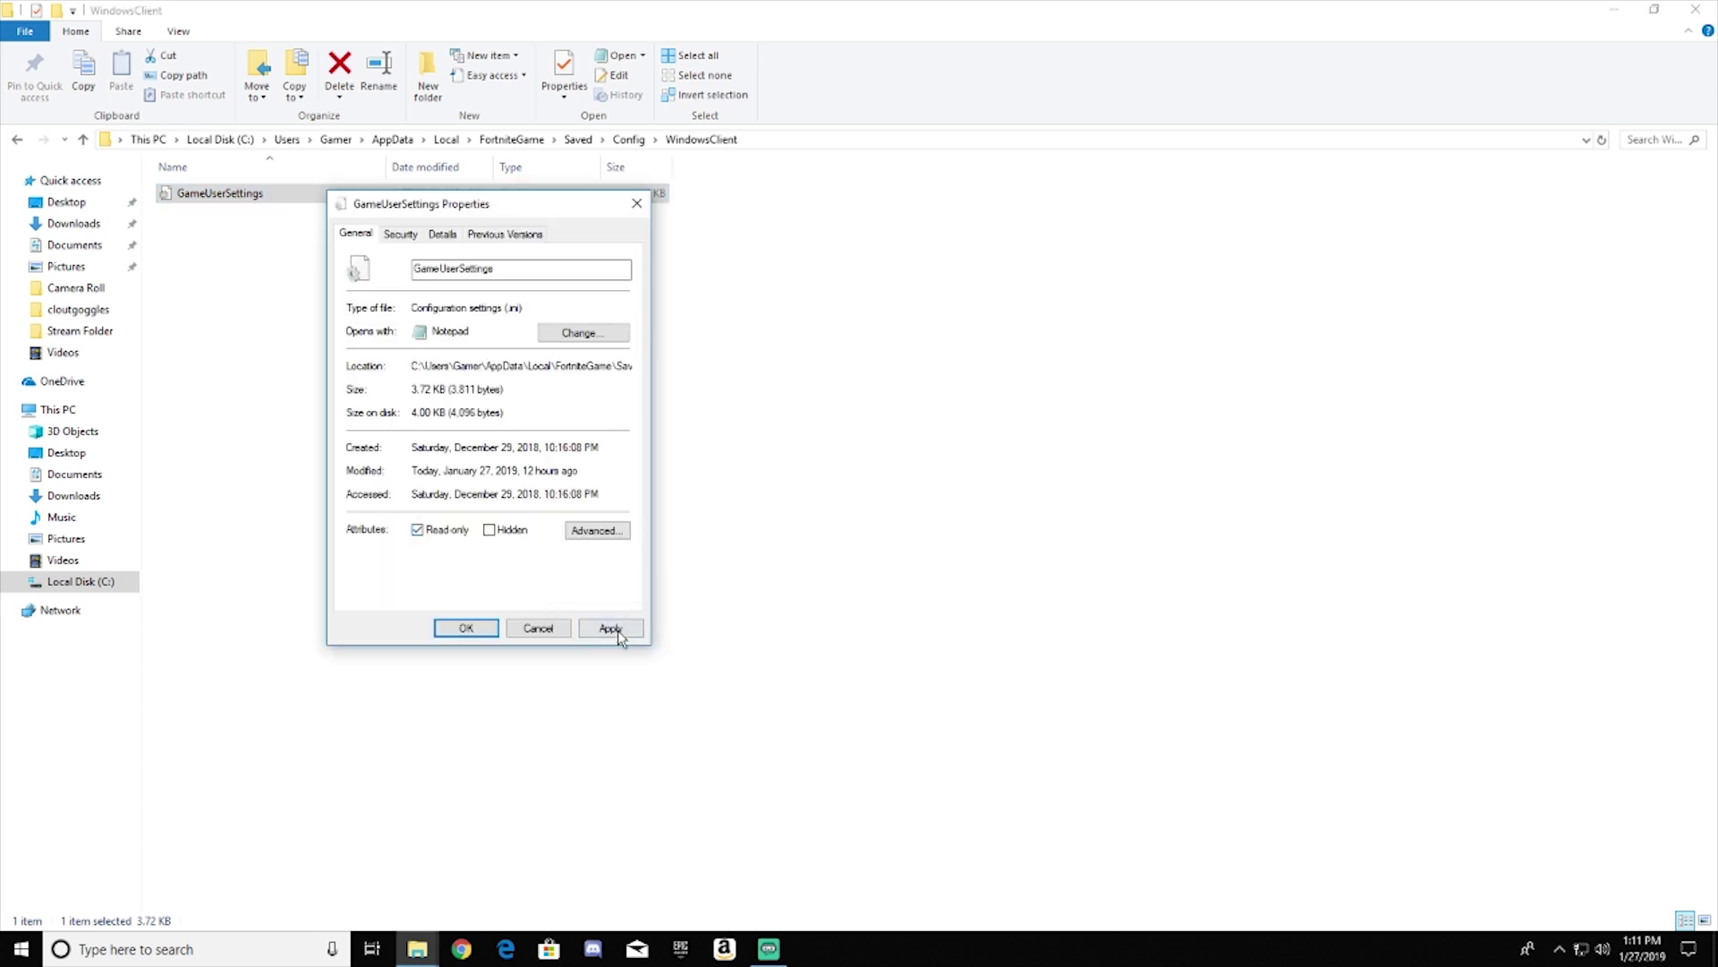
{"action": "left_click", "coordinate": [634, 202]}
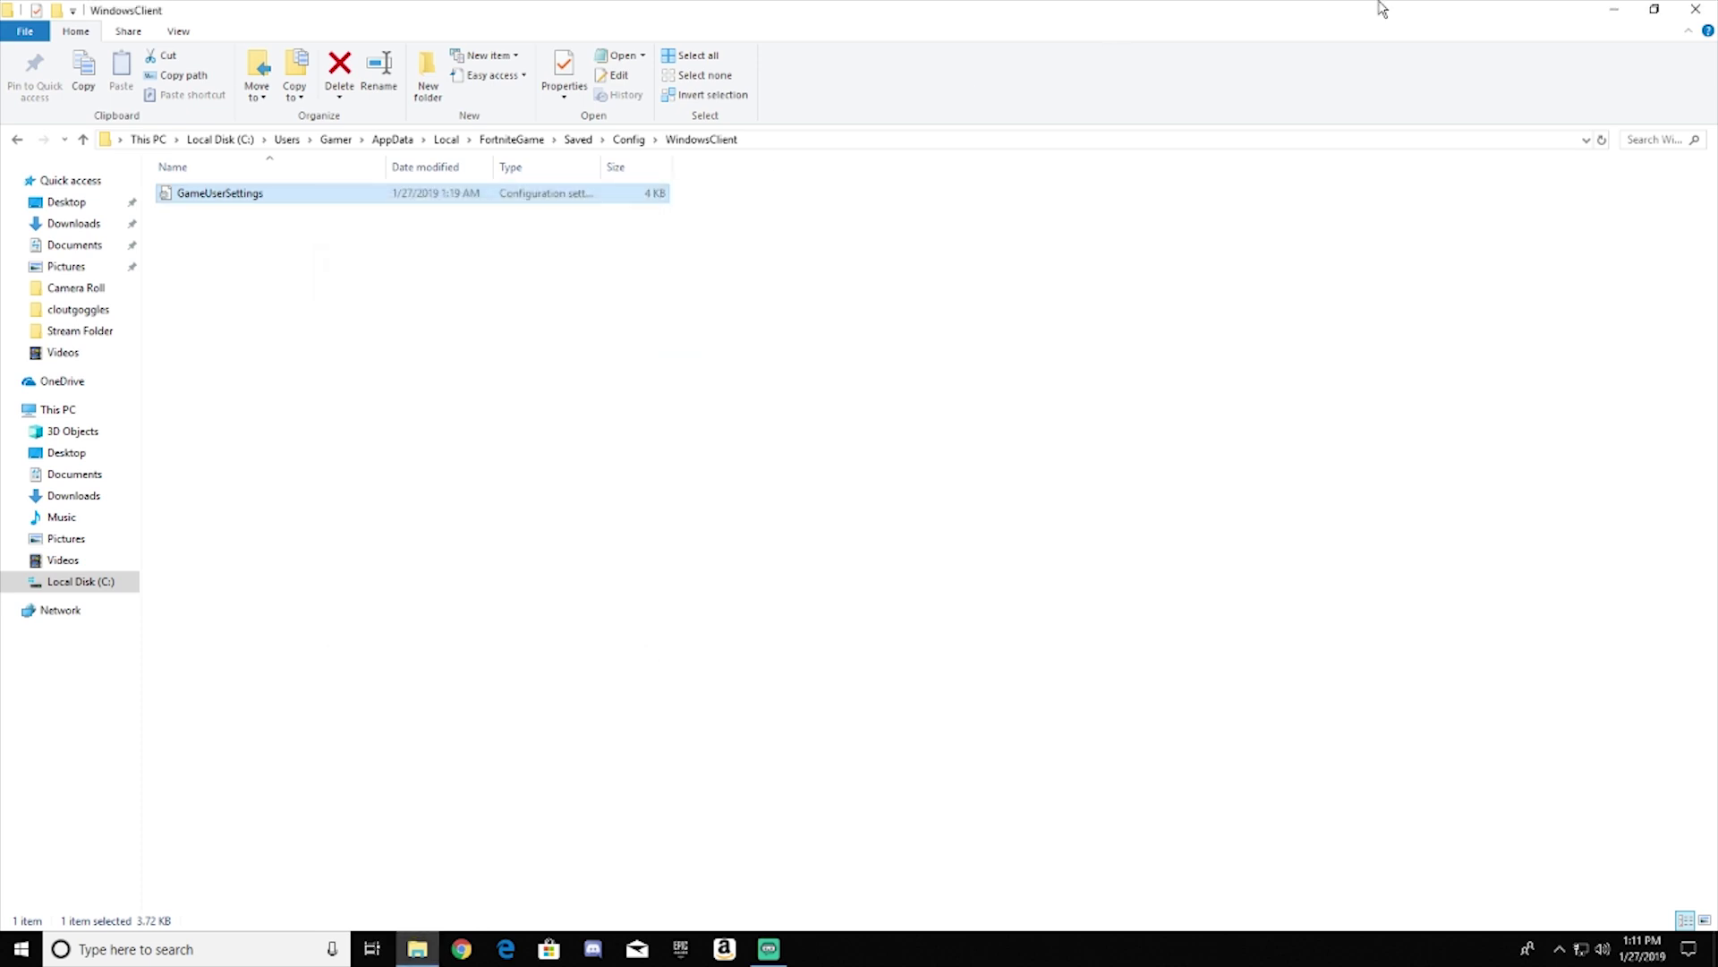
{"action": "left_click", "coordinate": [1697, 9]}
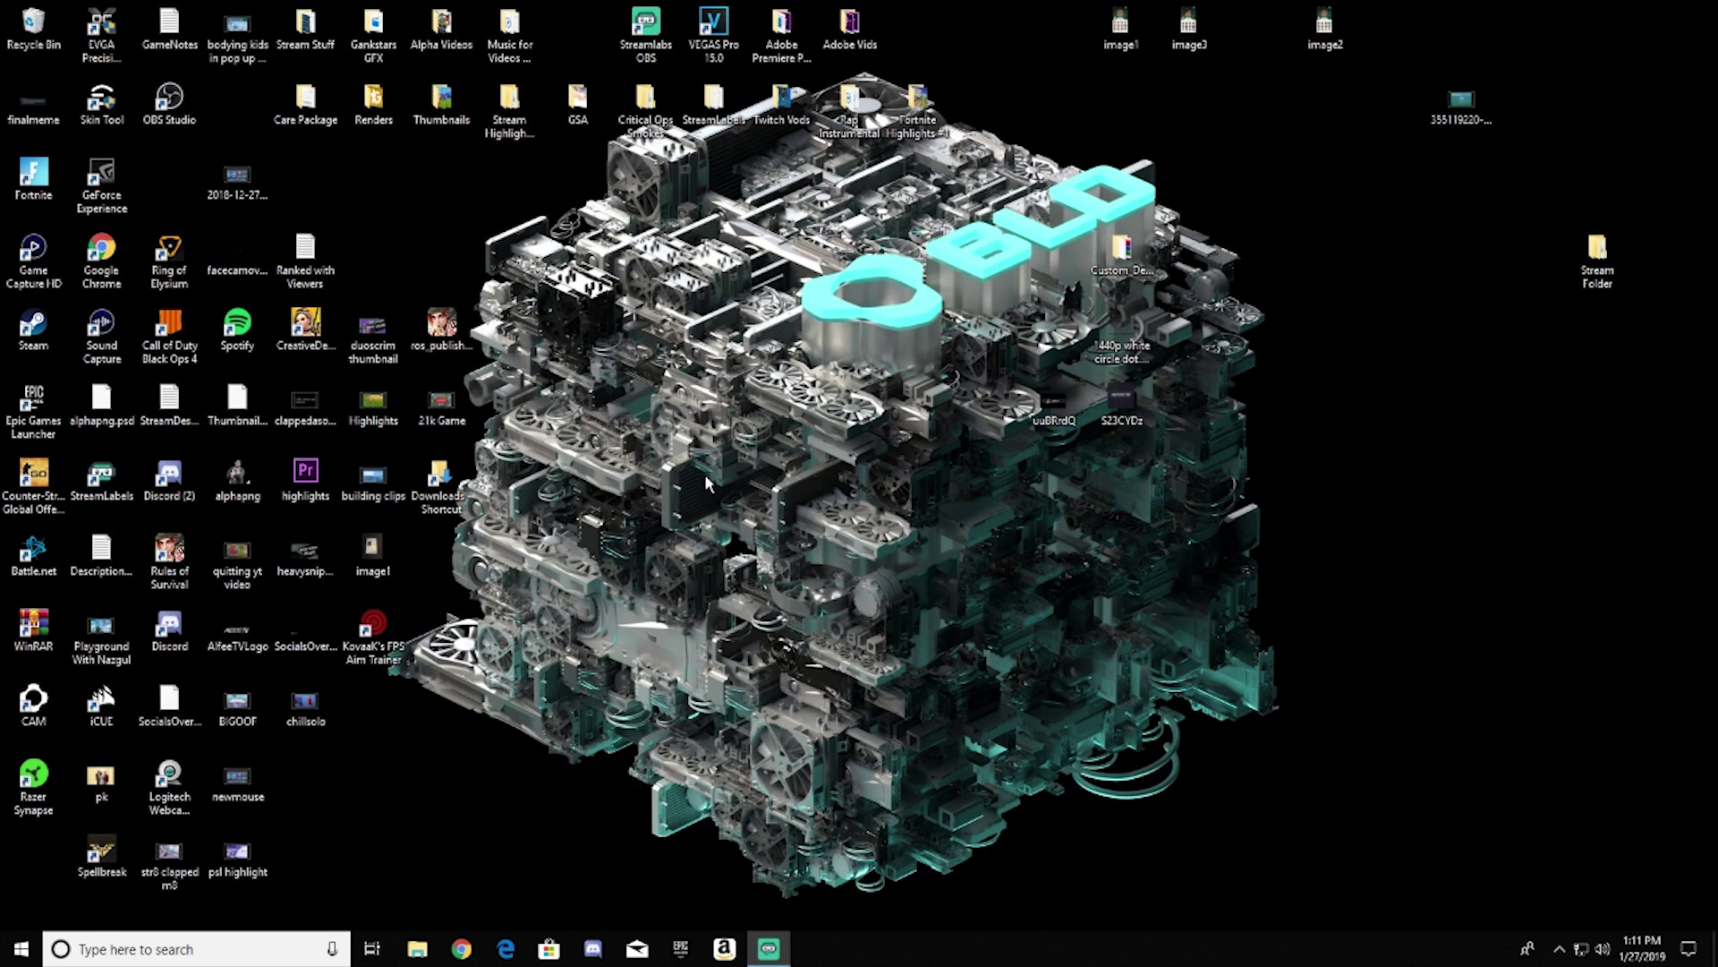
Open the NVIDIA Control Panel from the desktop and maximize it on the Change Resolution page
{"action": "right_click", "coordinate": [674, 539]}
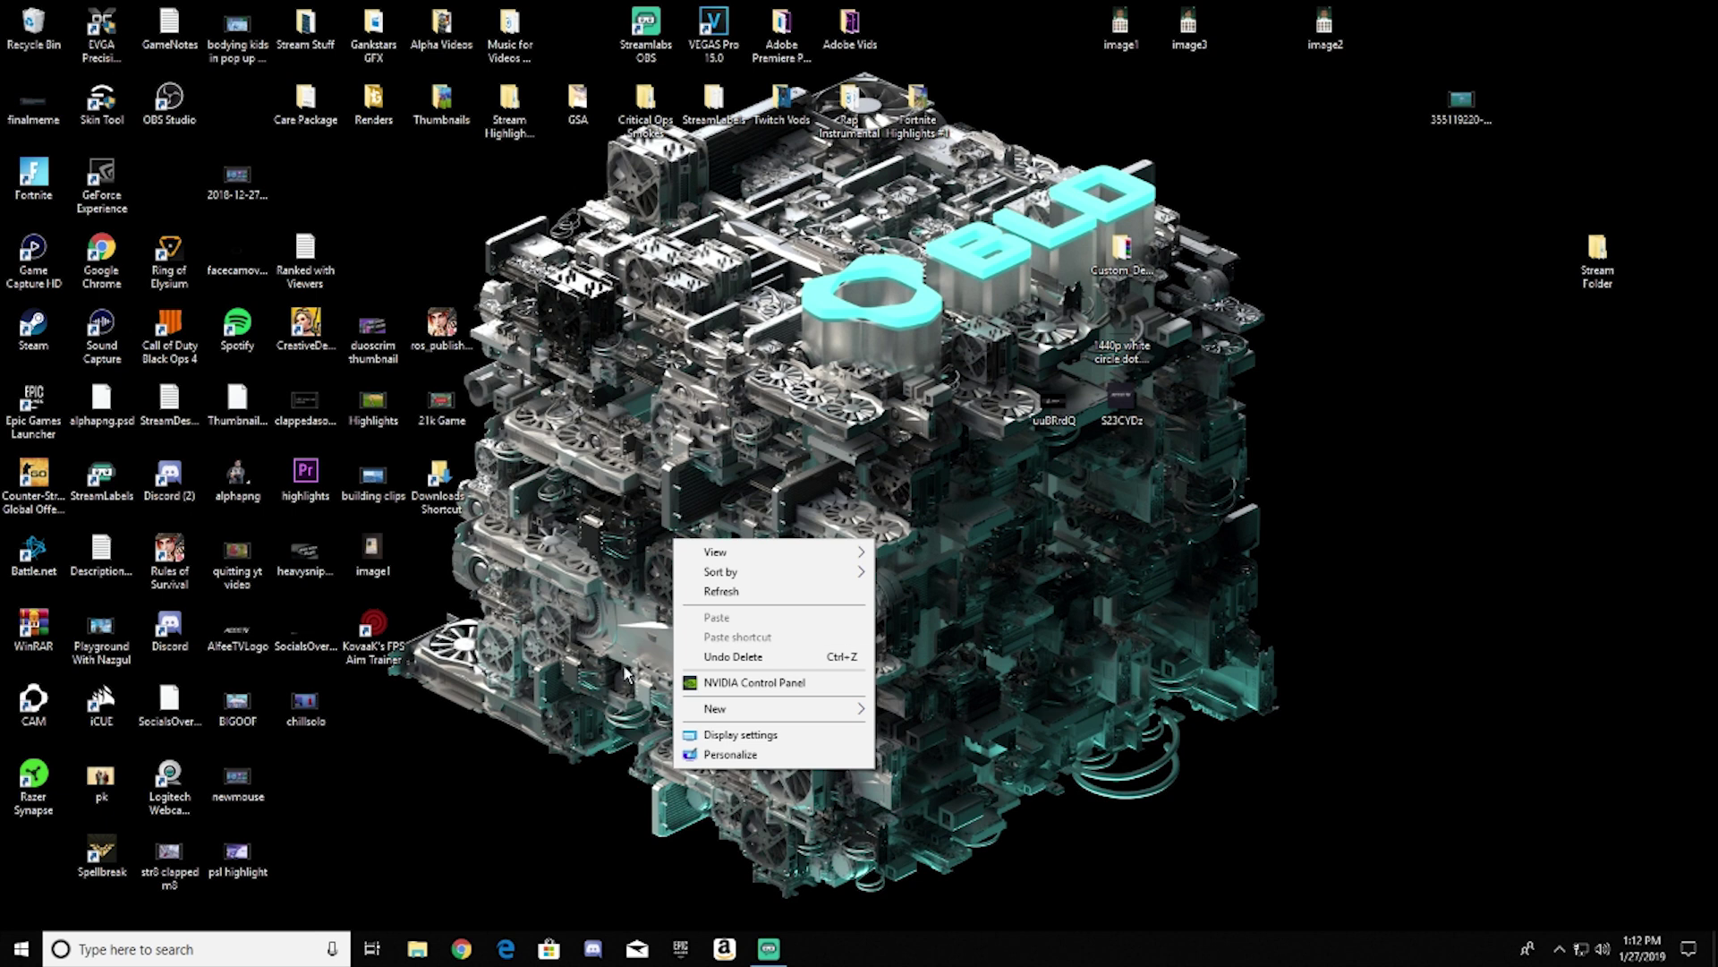
{"action": "left_click", "coordinate": [786, 683]}
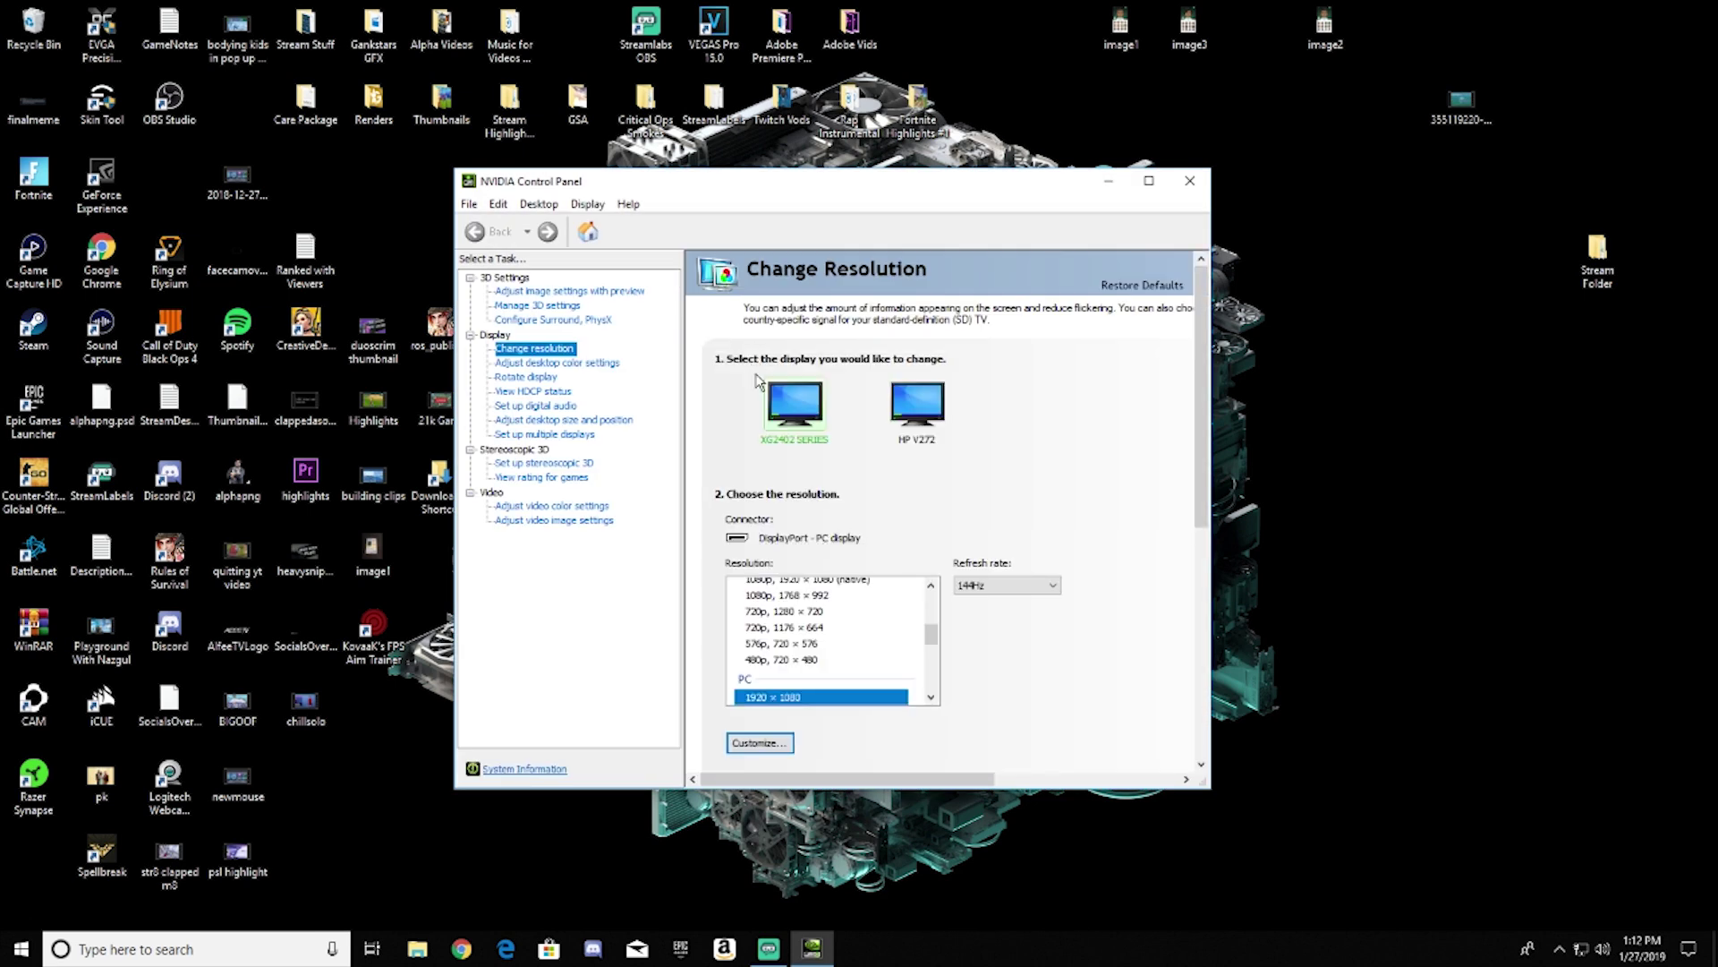
{"action": "left_click", "coordinate": [1151, 180]}
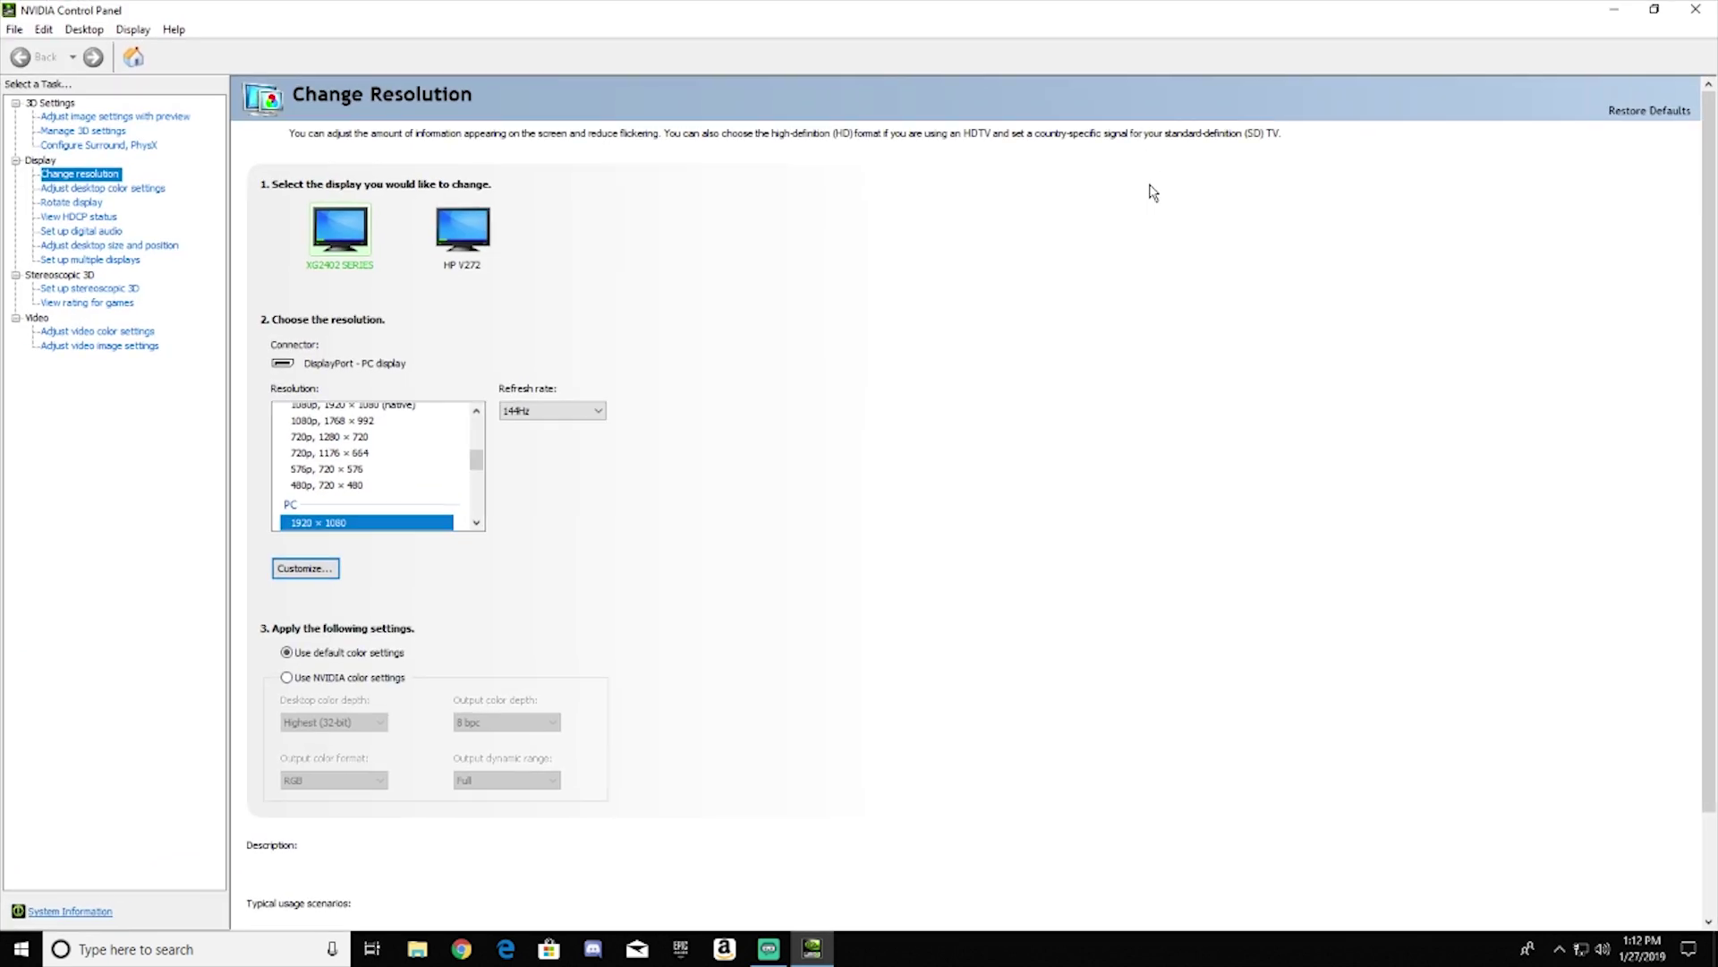
Browse the custom resolutions of the XG2402 display, trying entries such as 1280 × 1080 and 1279 × 1080 without applying them
{"action": "left_click", "coordinate": [407, 526]}
{"action": "scroll", "coordinate": [416, 508], "scroll_direction": "down", "scroll_amount": 3}
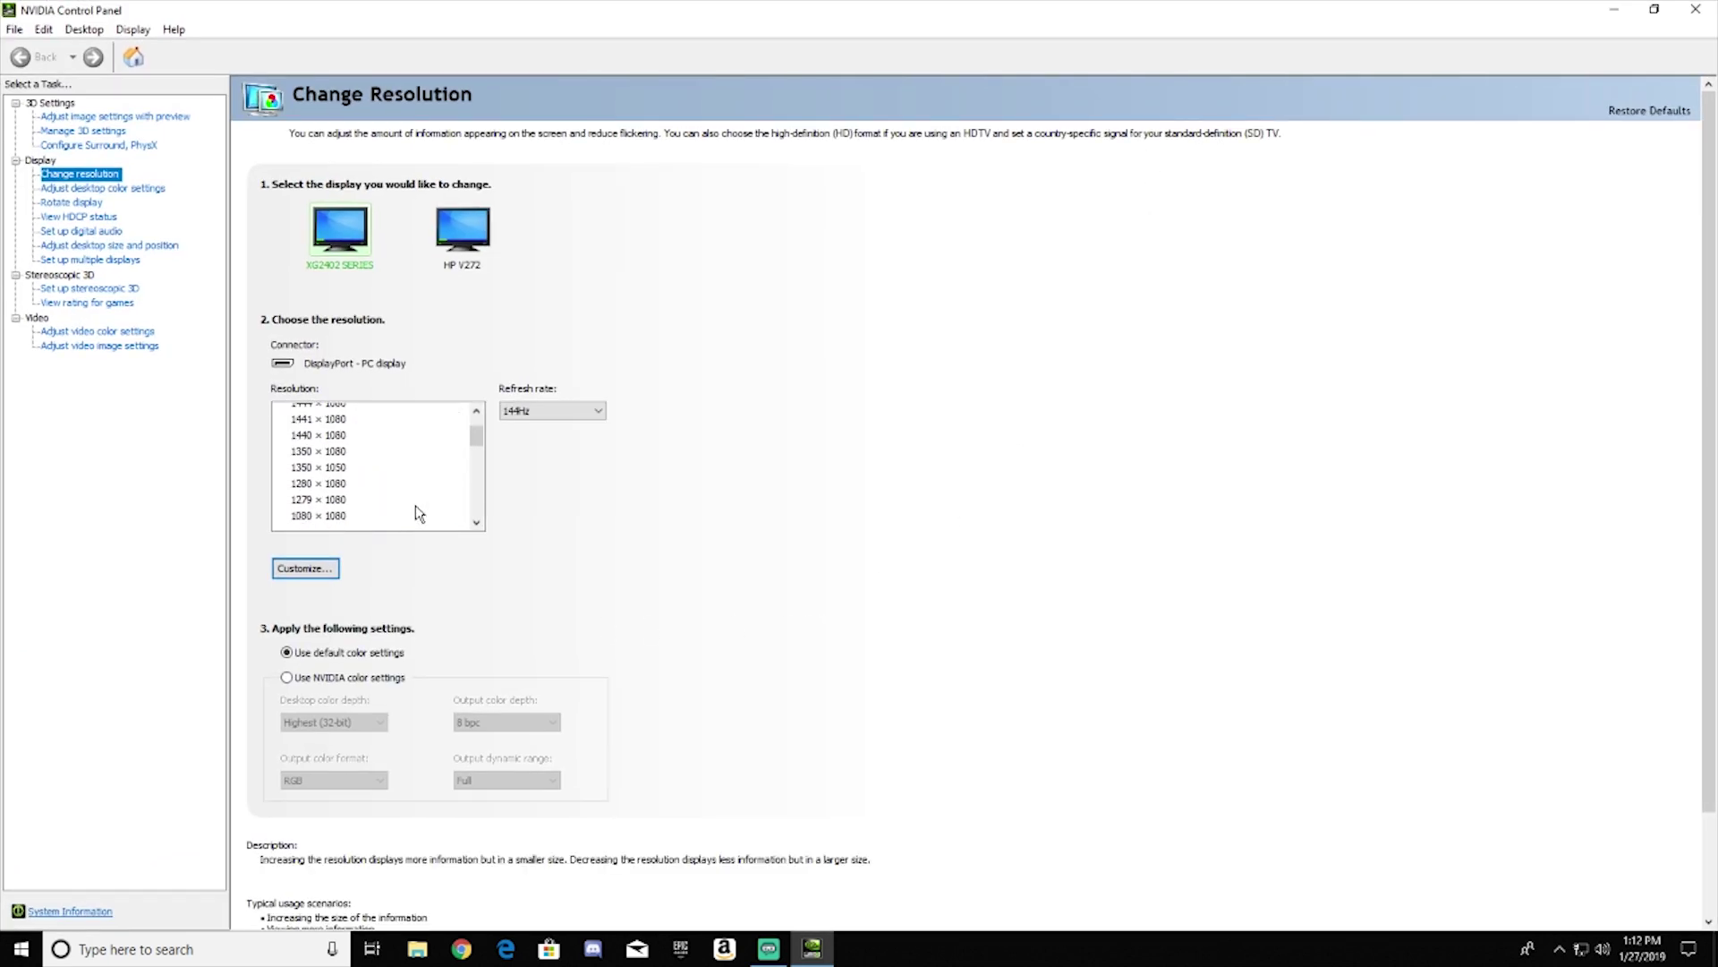
{"action": "scroll", "coordinate": [416, 513], "scroll_direction": "up", "scroll_amount": 1}
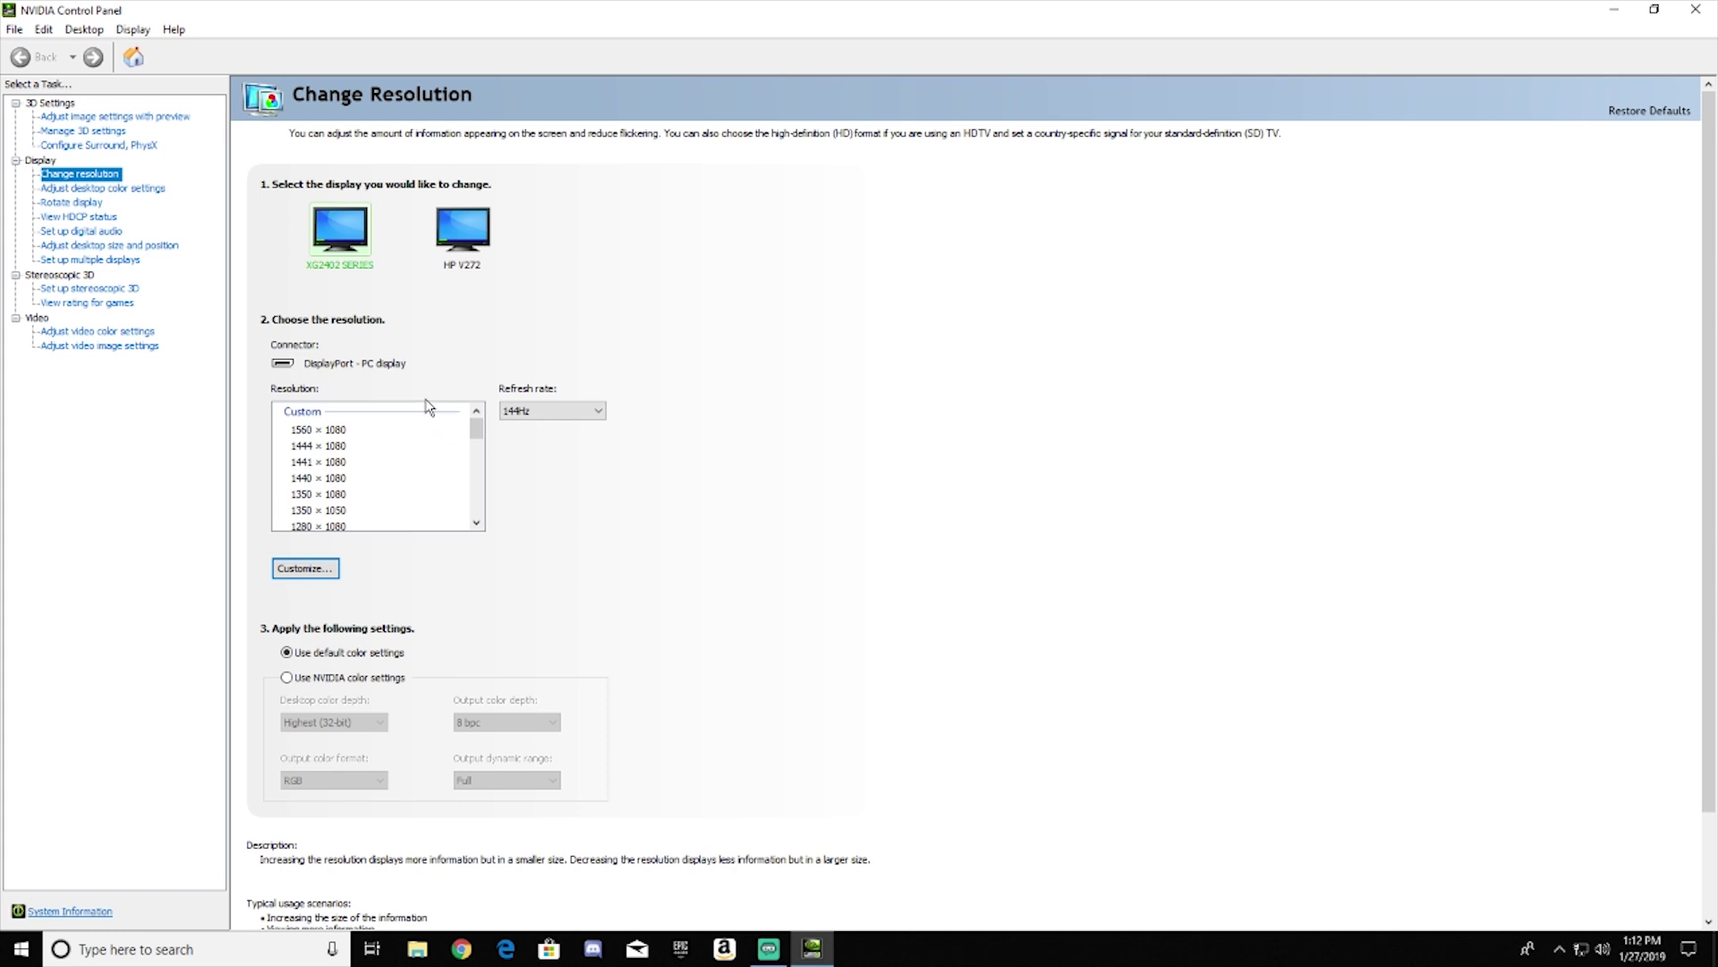
{"action": "scroll", "coordinate": [372, 464], "scroll_direction": "down", "scroll_amount": 3}
{"action": "scroll", "coordinate": [371, 463], "scroll_direction": "up", "scroll_amount": 3}
{"action": "left_click", "coordinate": [322, 433]}
{"action": "left_click_drag", "start_coordinate": [320, 449], "coordinate": [345, 527]}
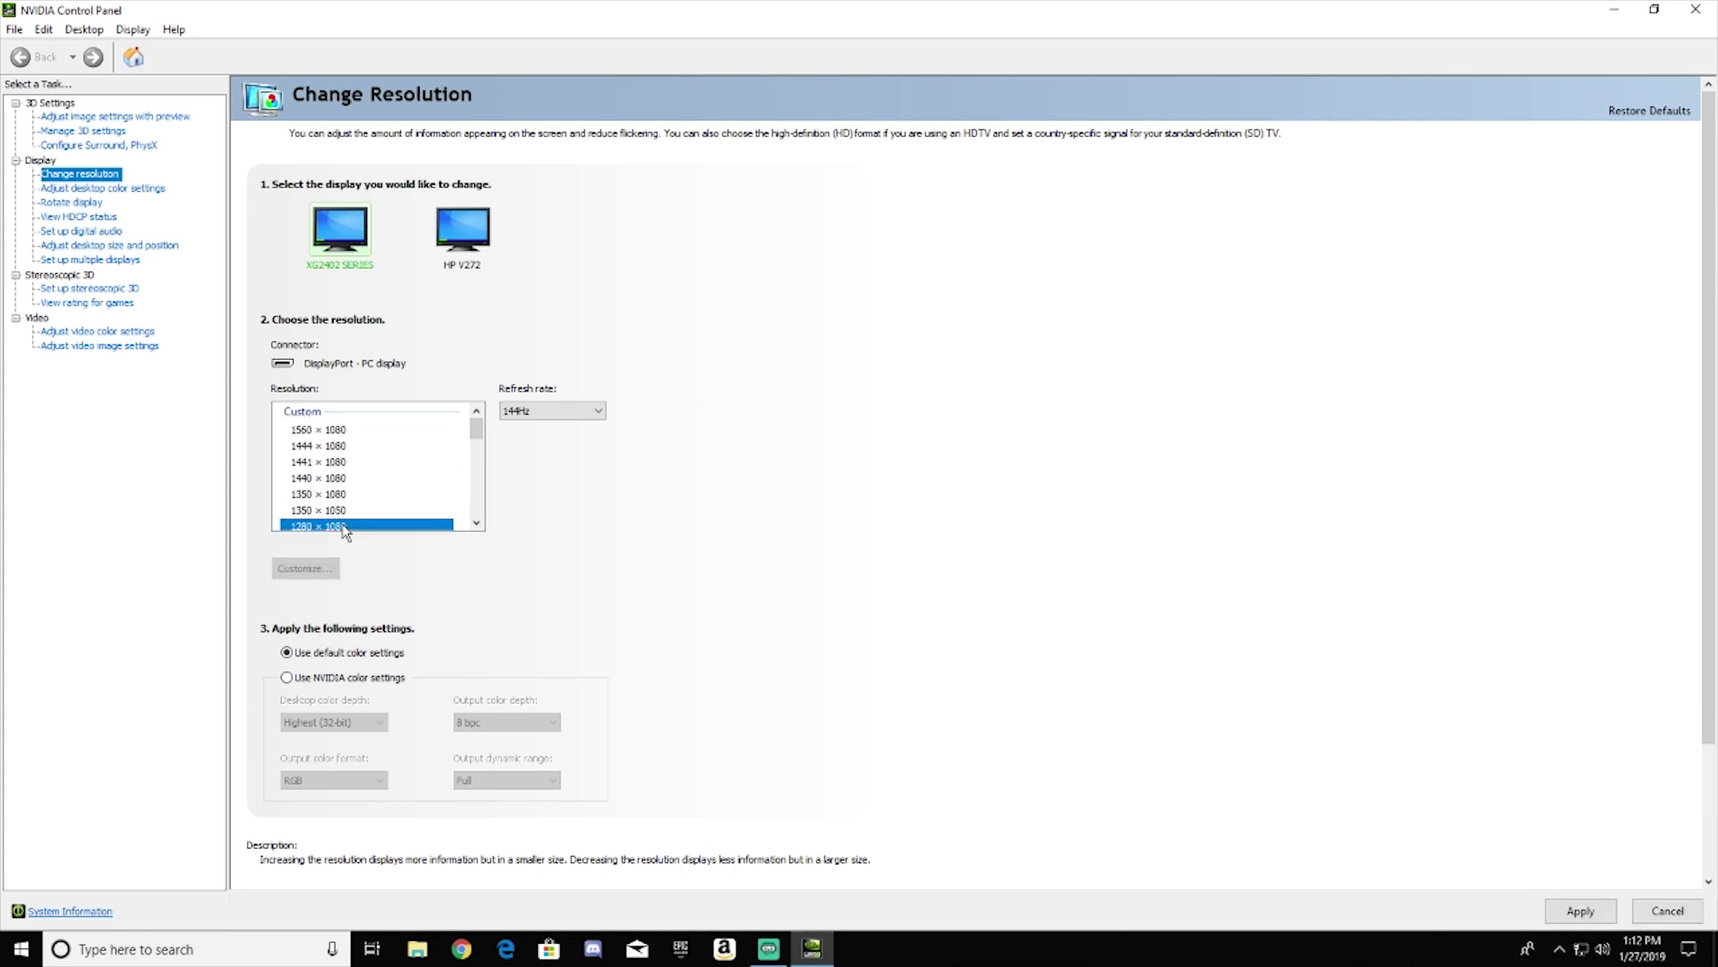
{"action": "scroll", "coordinate": [367, 515], "scroll_direction": "down", "scroll_amount": 2}
{"action": "left_click", "coordinate": [340, 432]}
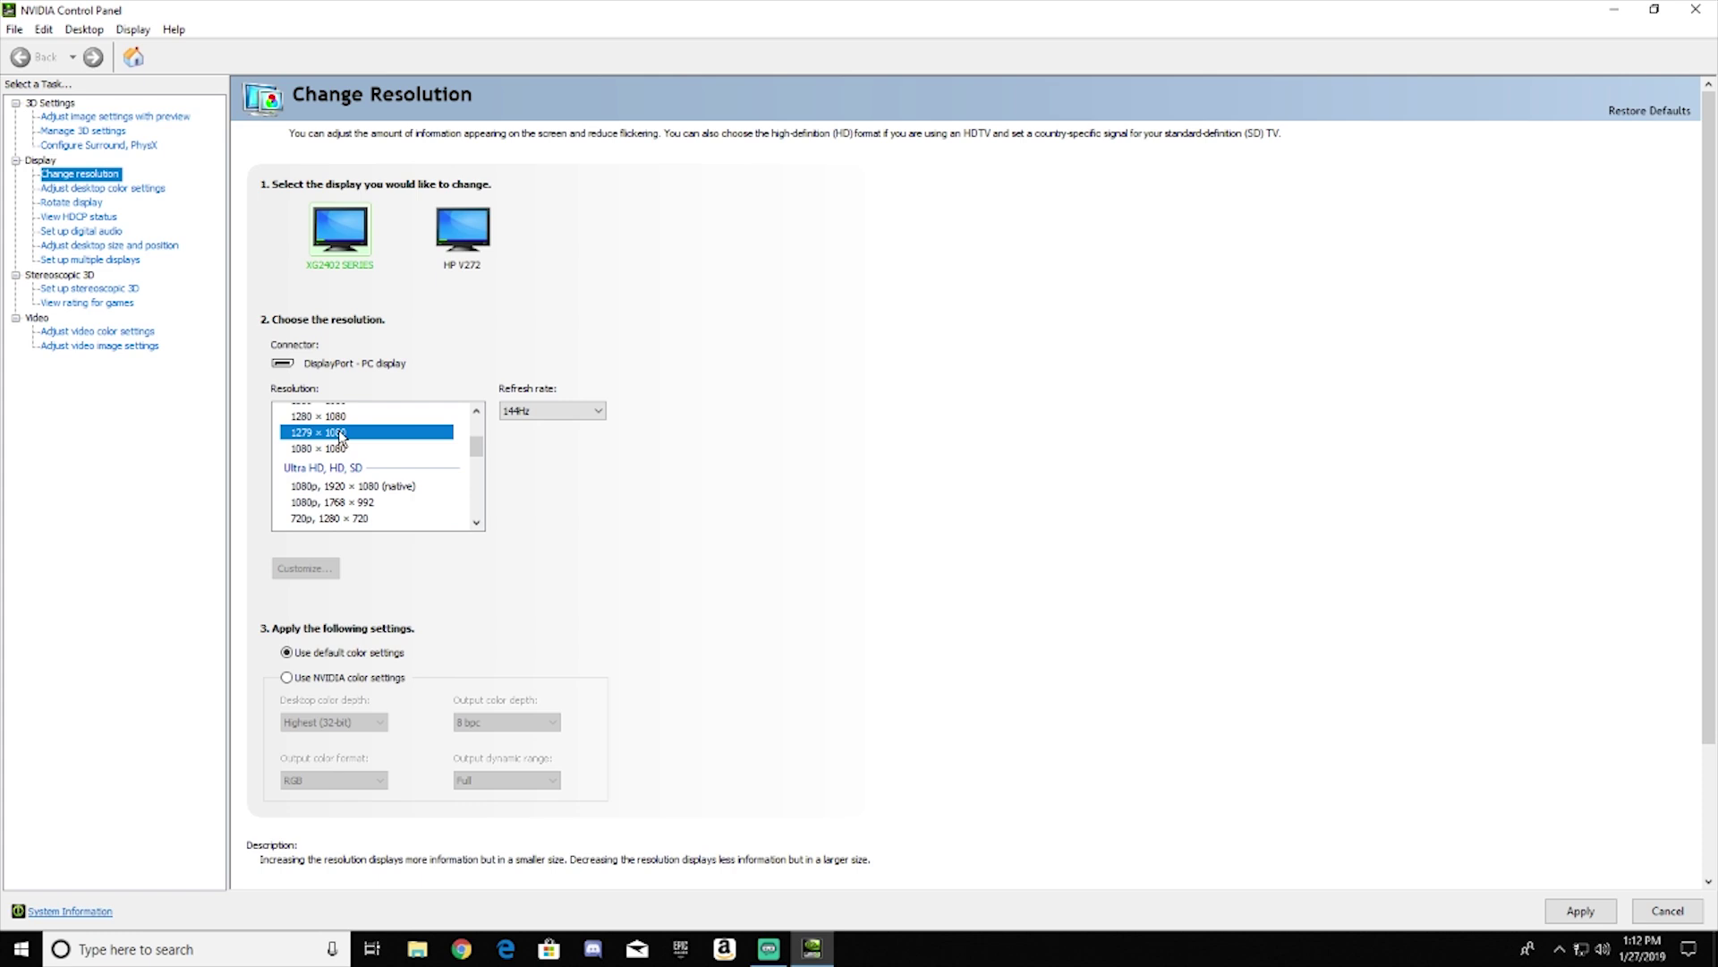
{"action": "scroll", "coordinate": [380, 422], "scroll_direction": "up", "scroll_amount": 3}
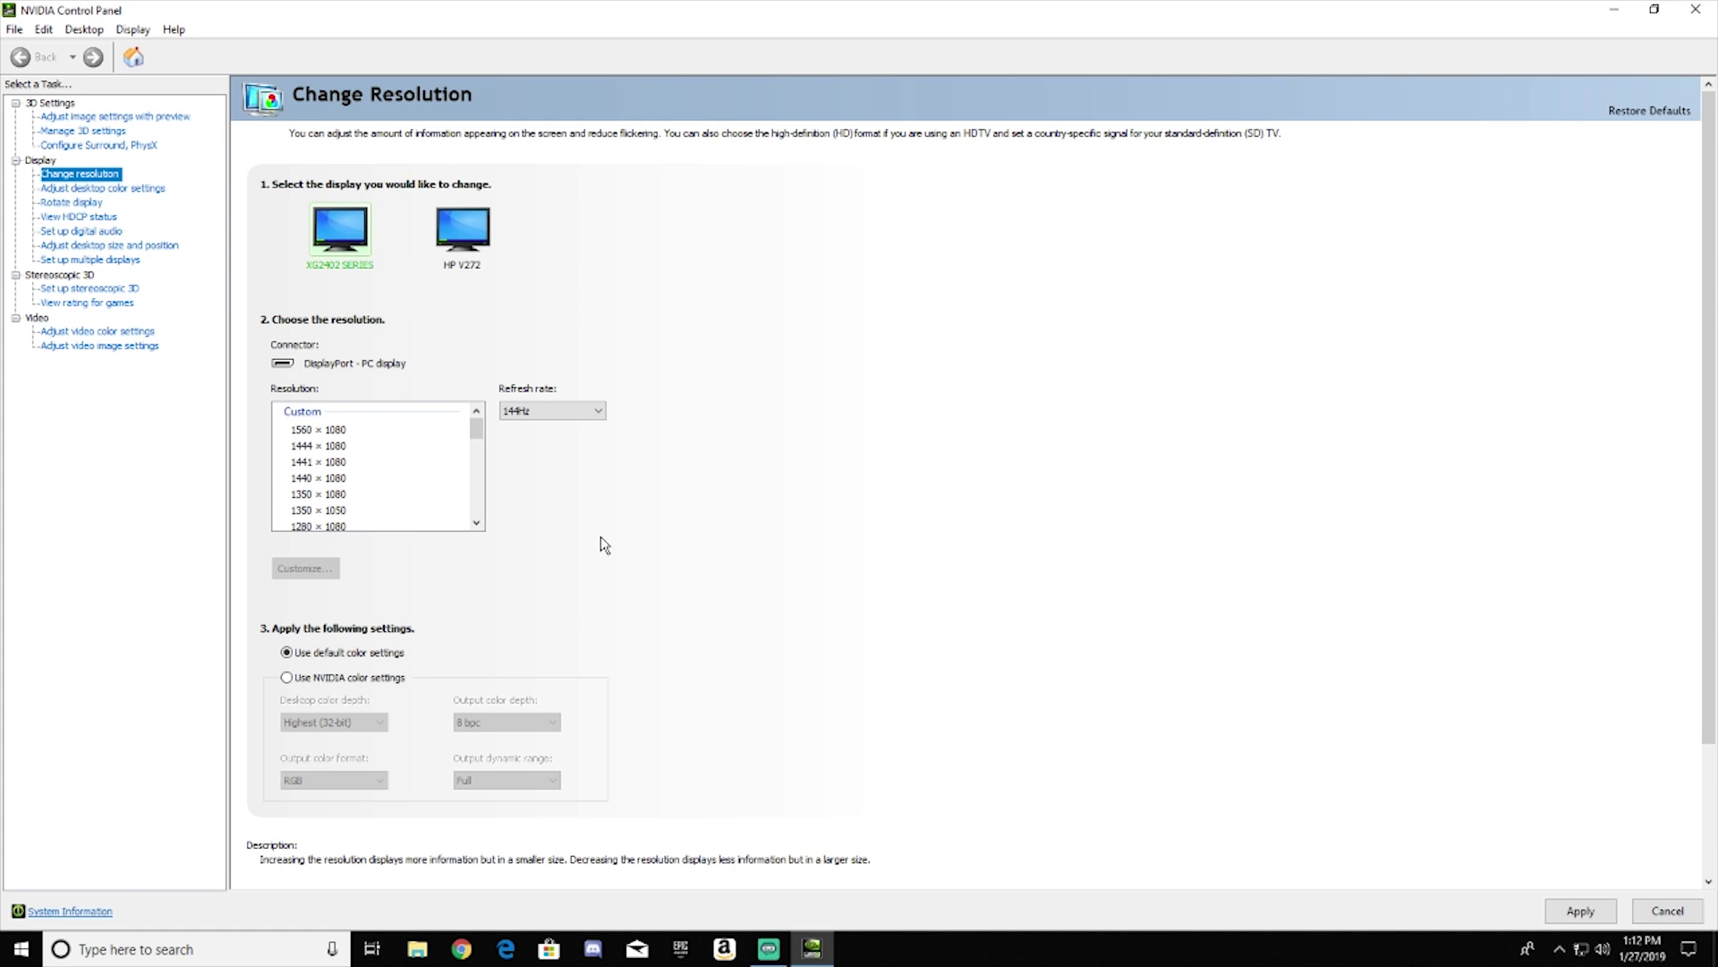
Go to the desktop size and position settings, discarding the pending resolution change, and review the scaling mode descriptions
{"action": "left_click", "coordinate": [144, 247]}
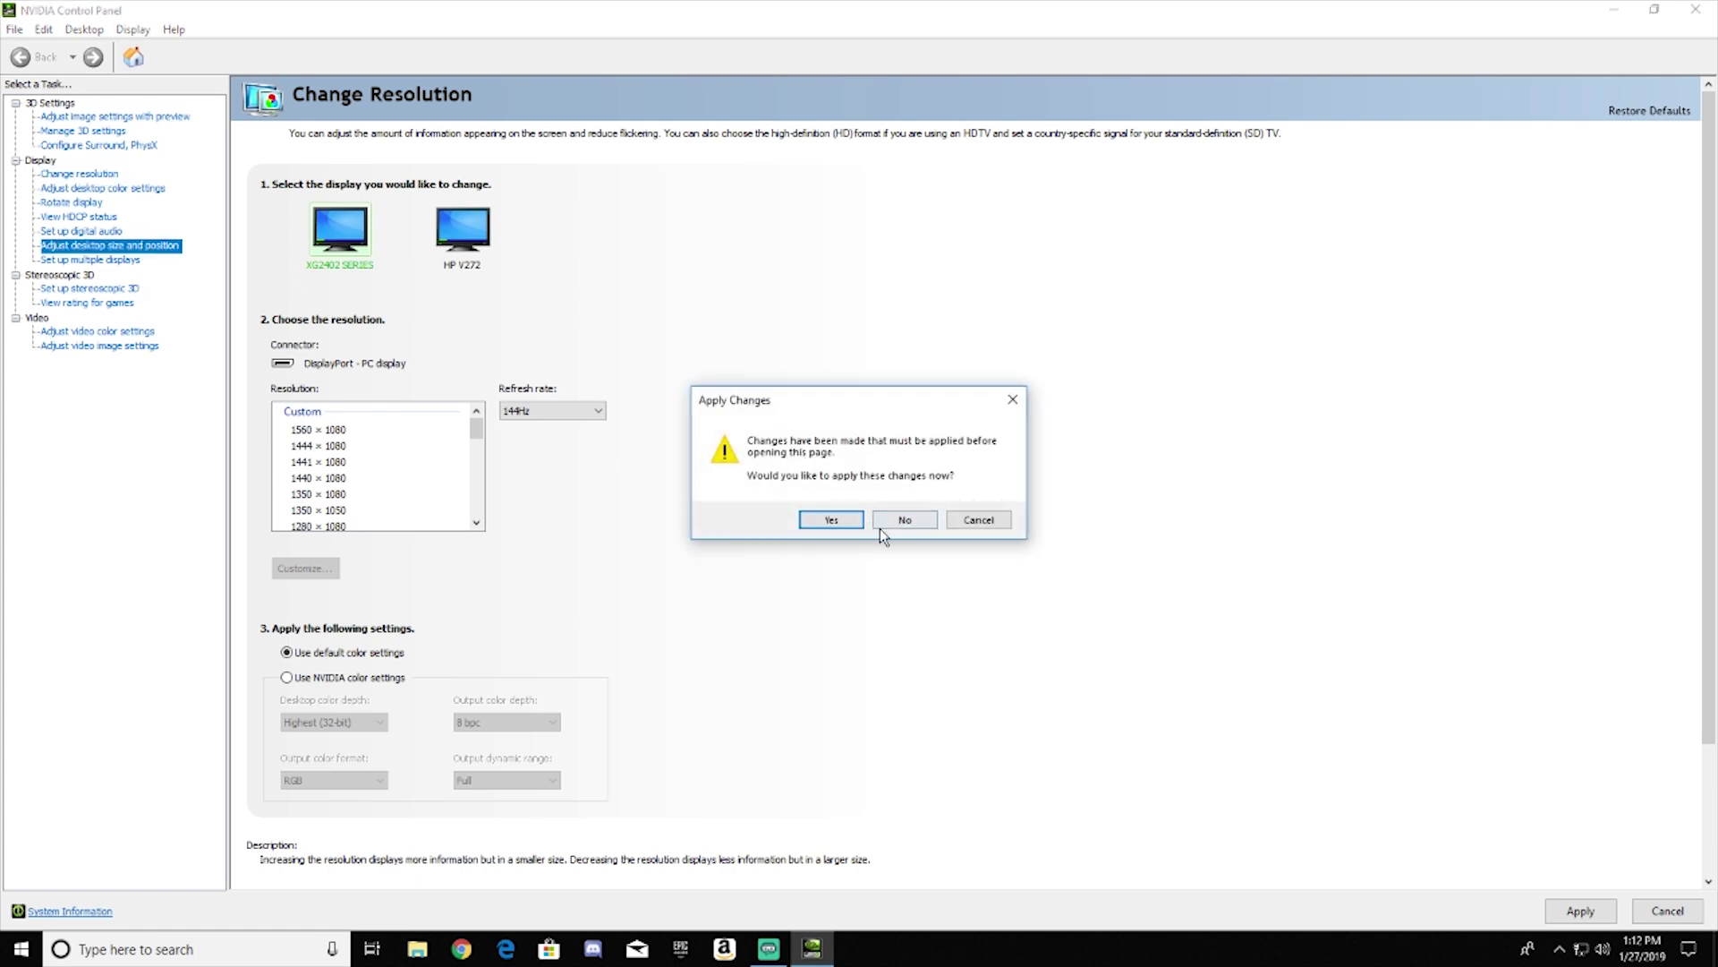
{"action": "left_click", "coordinate": [925, 527]}
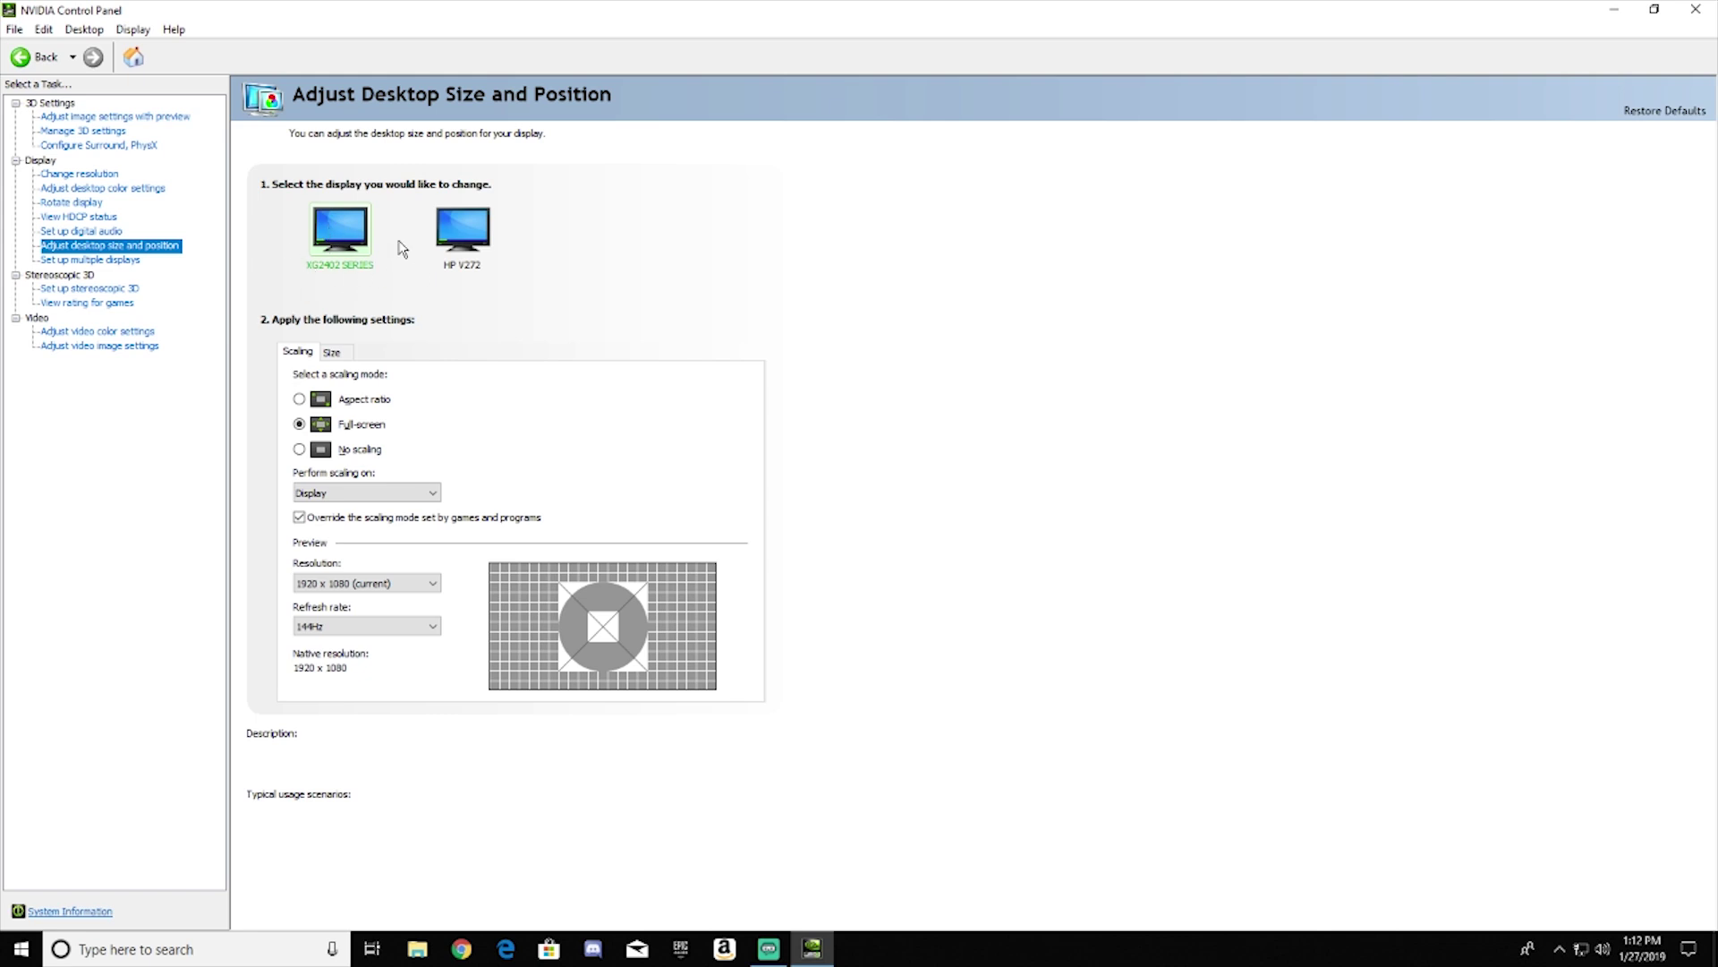
{"action": "mouse_move", "coordinate": [475, 417]}
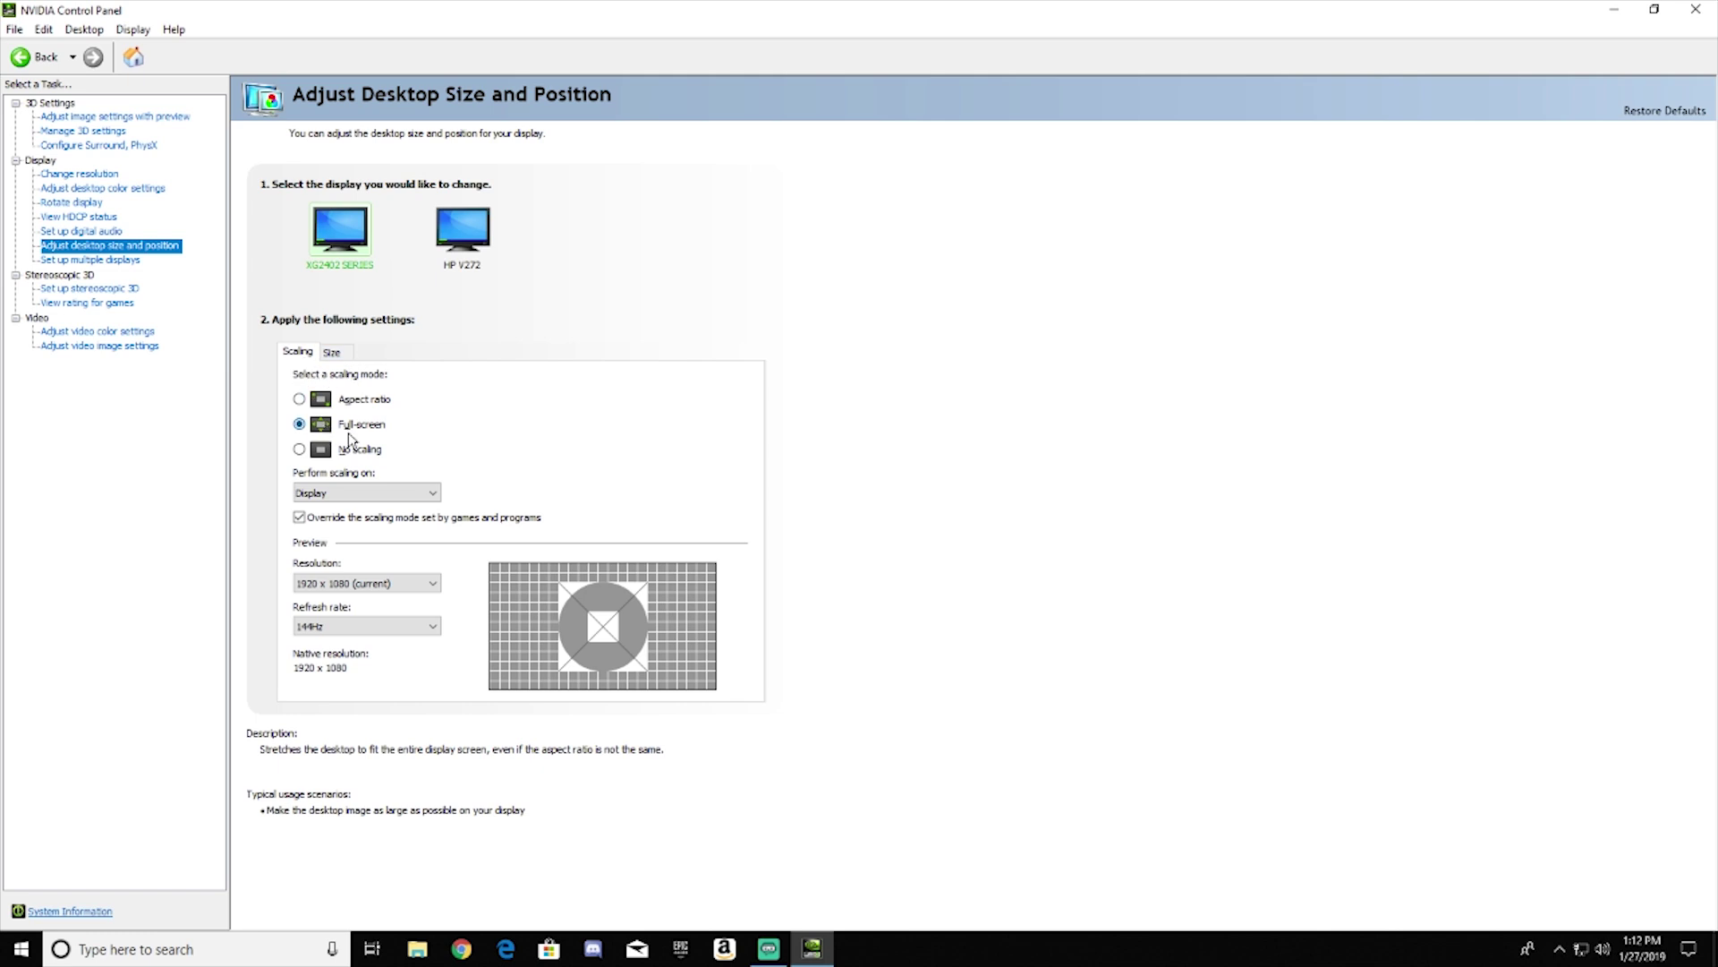
{"action": "mouse_move", "coordinate": [351, 387]}
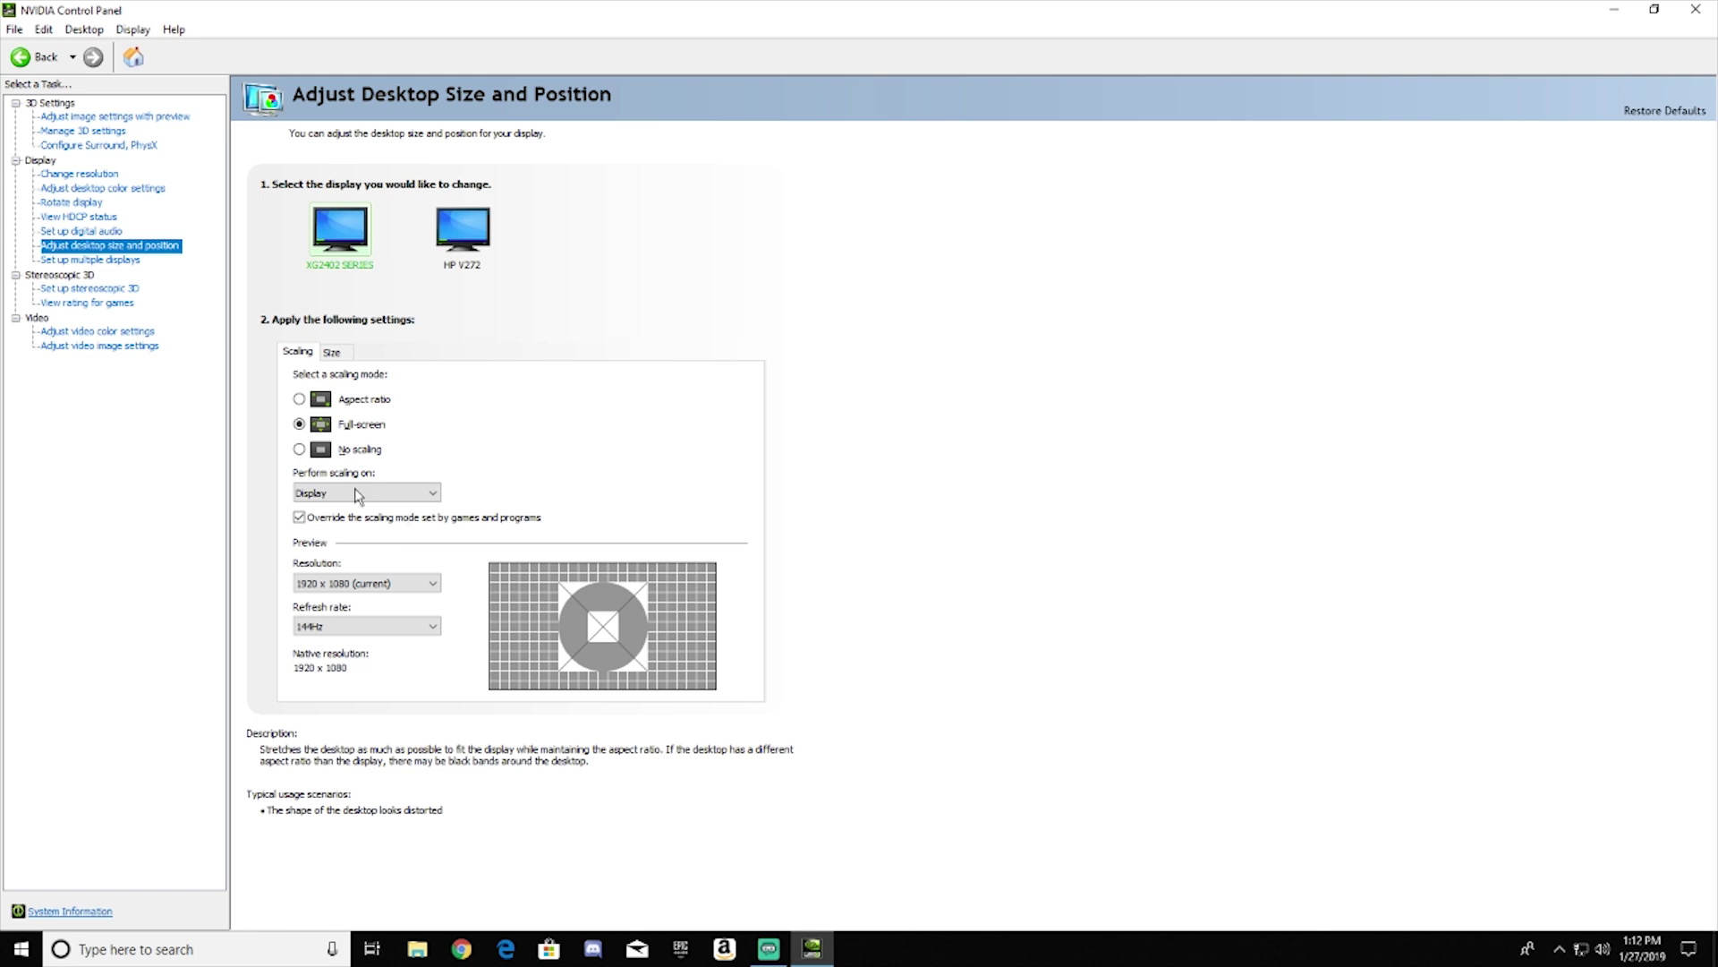
Set scaling to be performed on the GPU with a 144Hz preview refresh rate, then apply and keep the changes
{"action": "left_click", "coordinate": [423, 492]}
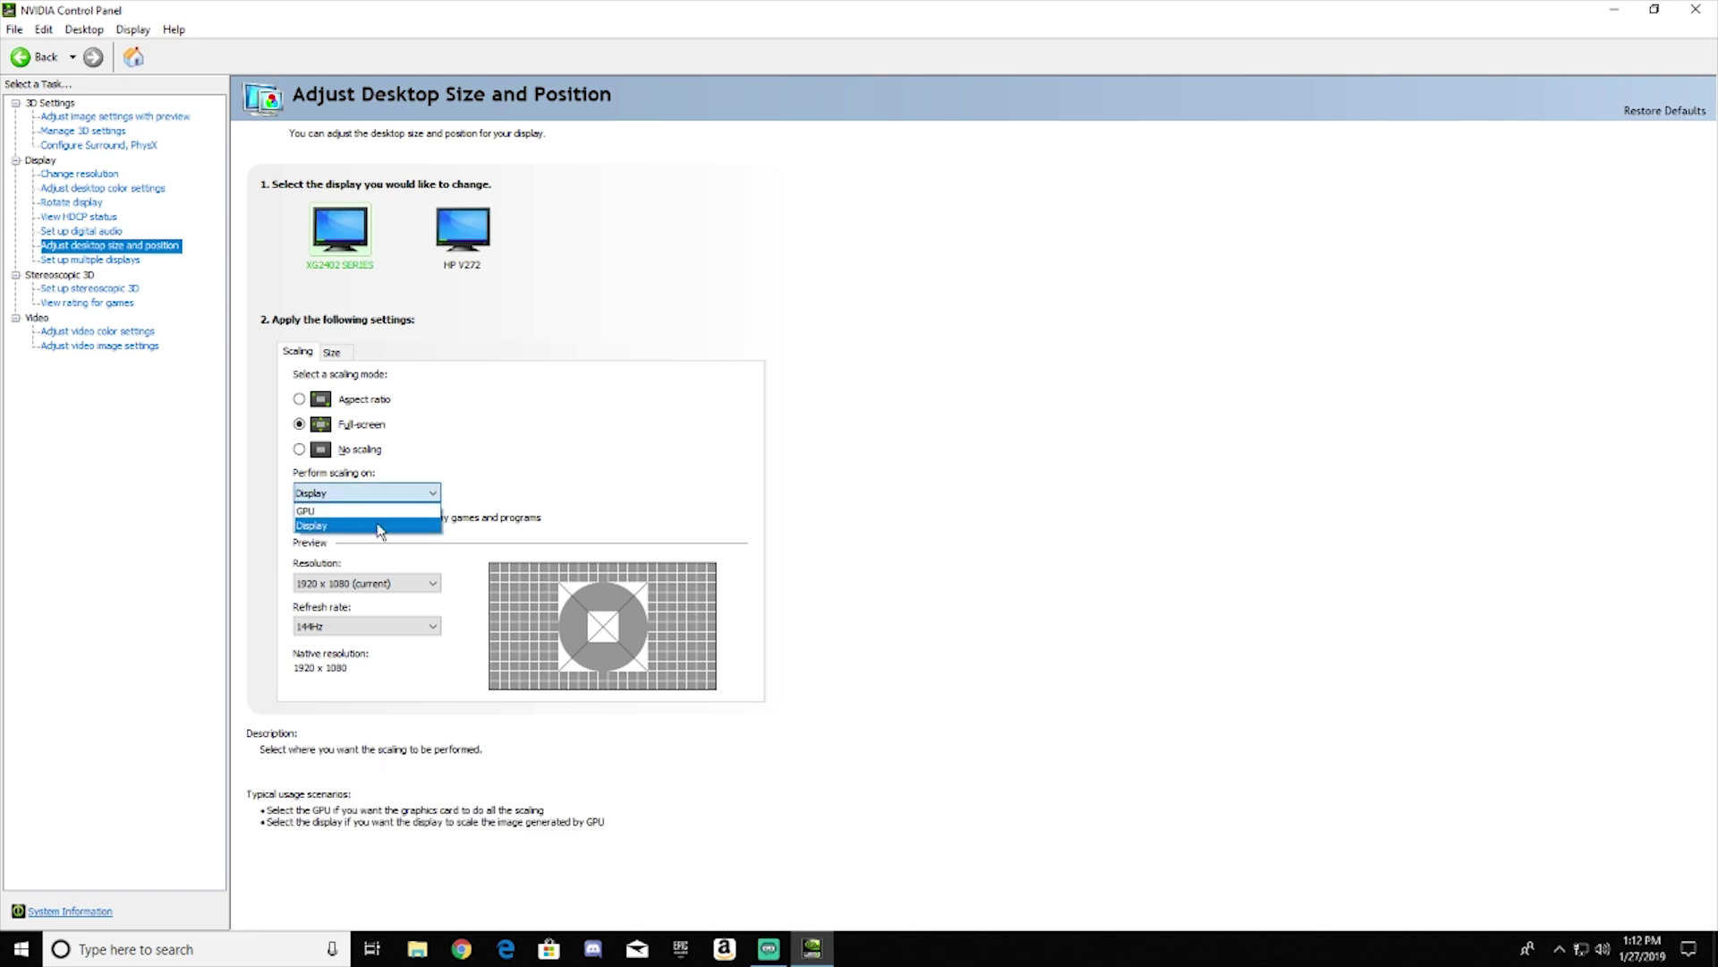
{"action": "left_click", "coordinate": [345, 512]}
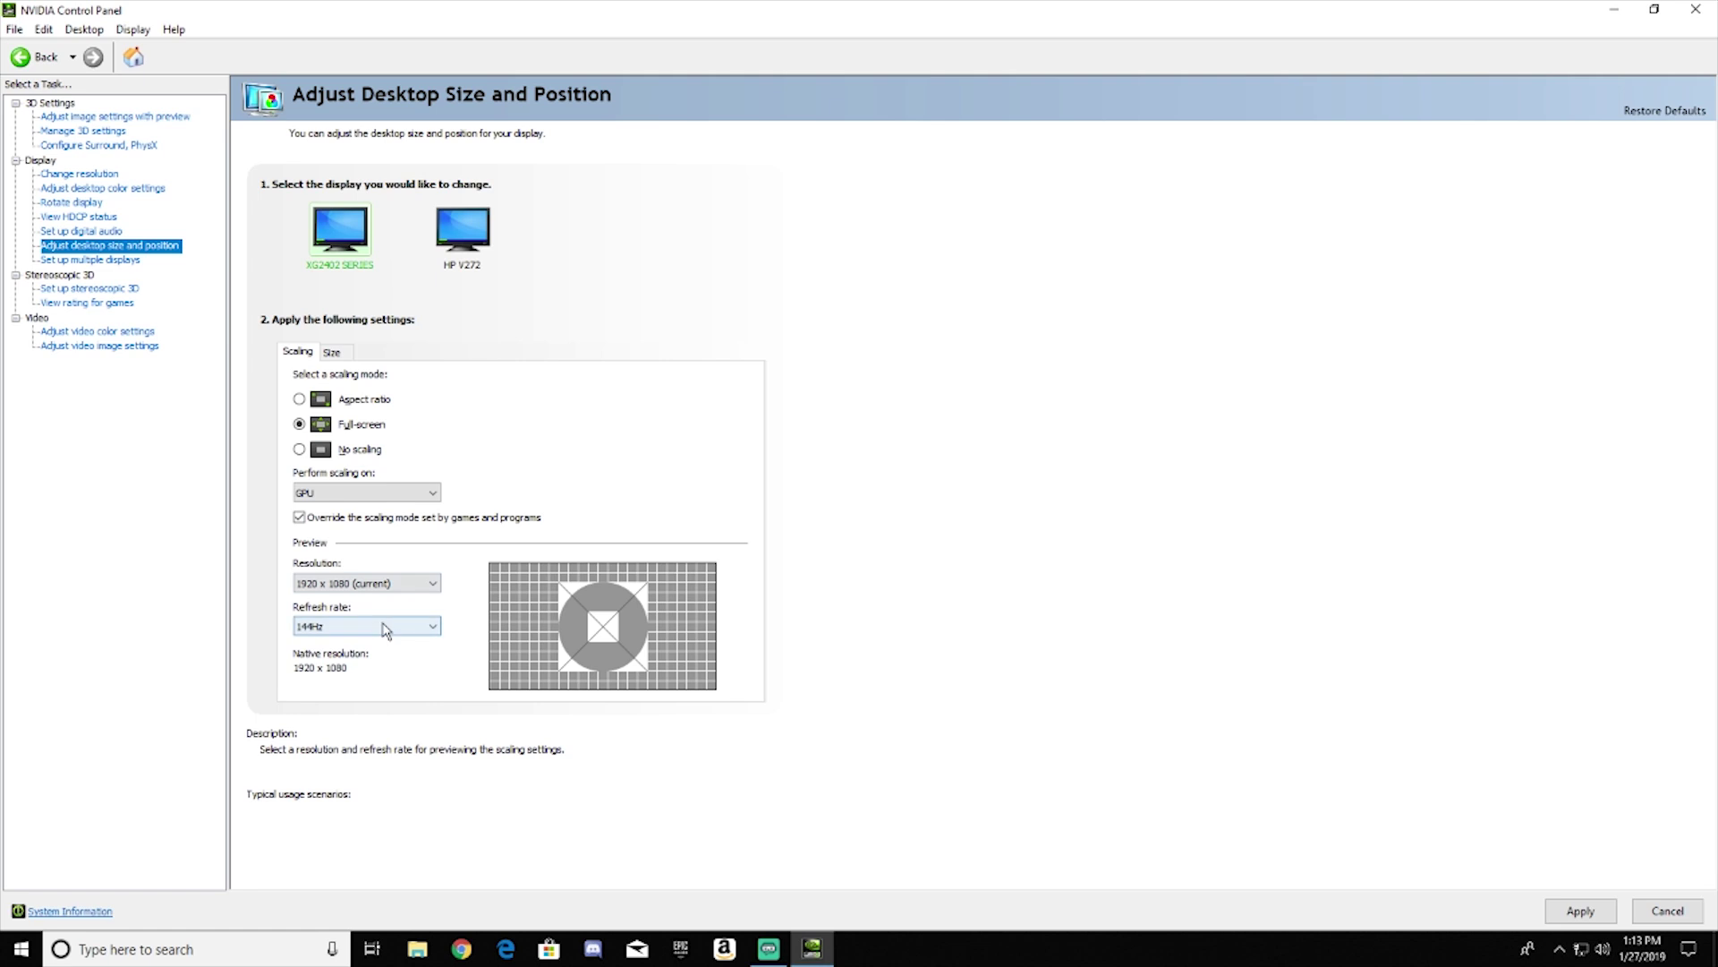
{"action": "left_click", "coordinate": [432, 629]}
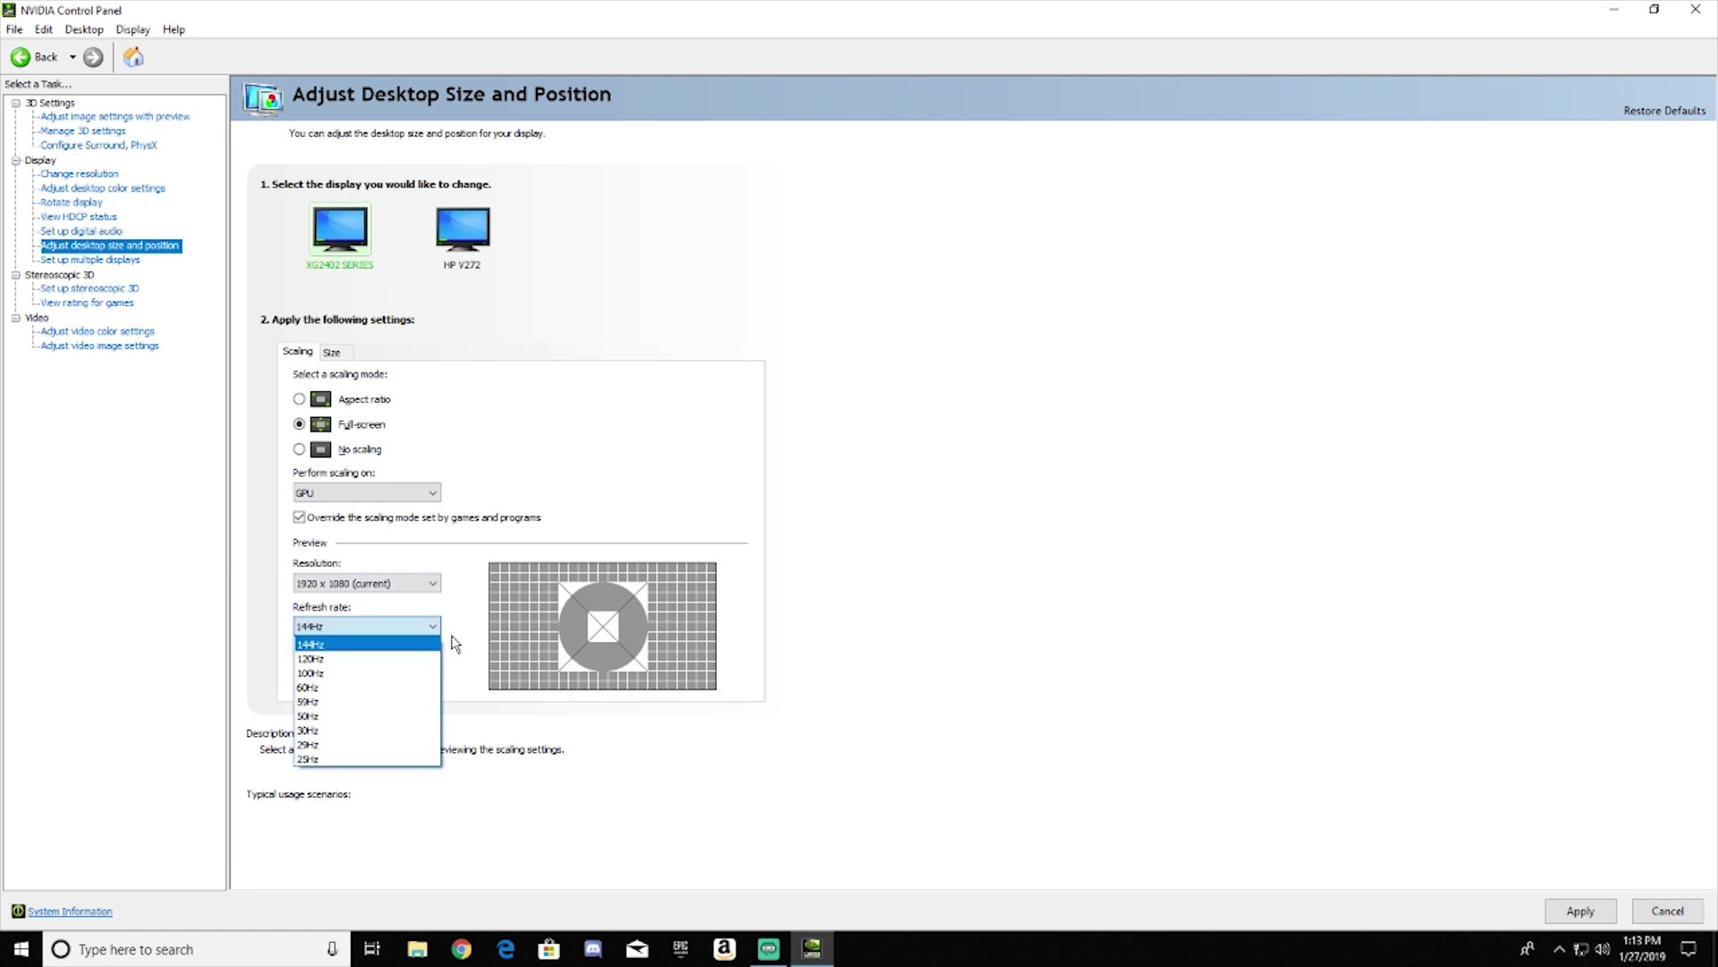
{"action": "left_click", "coordinate": [309, 645]}
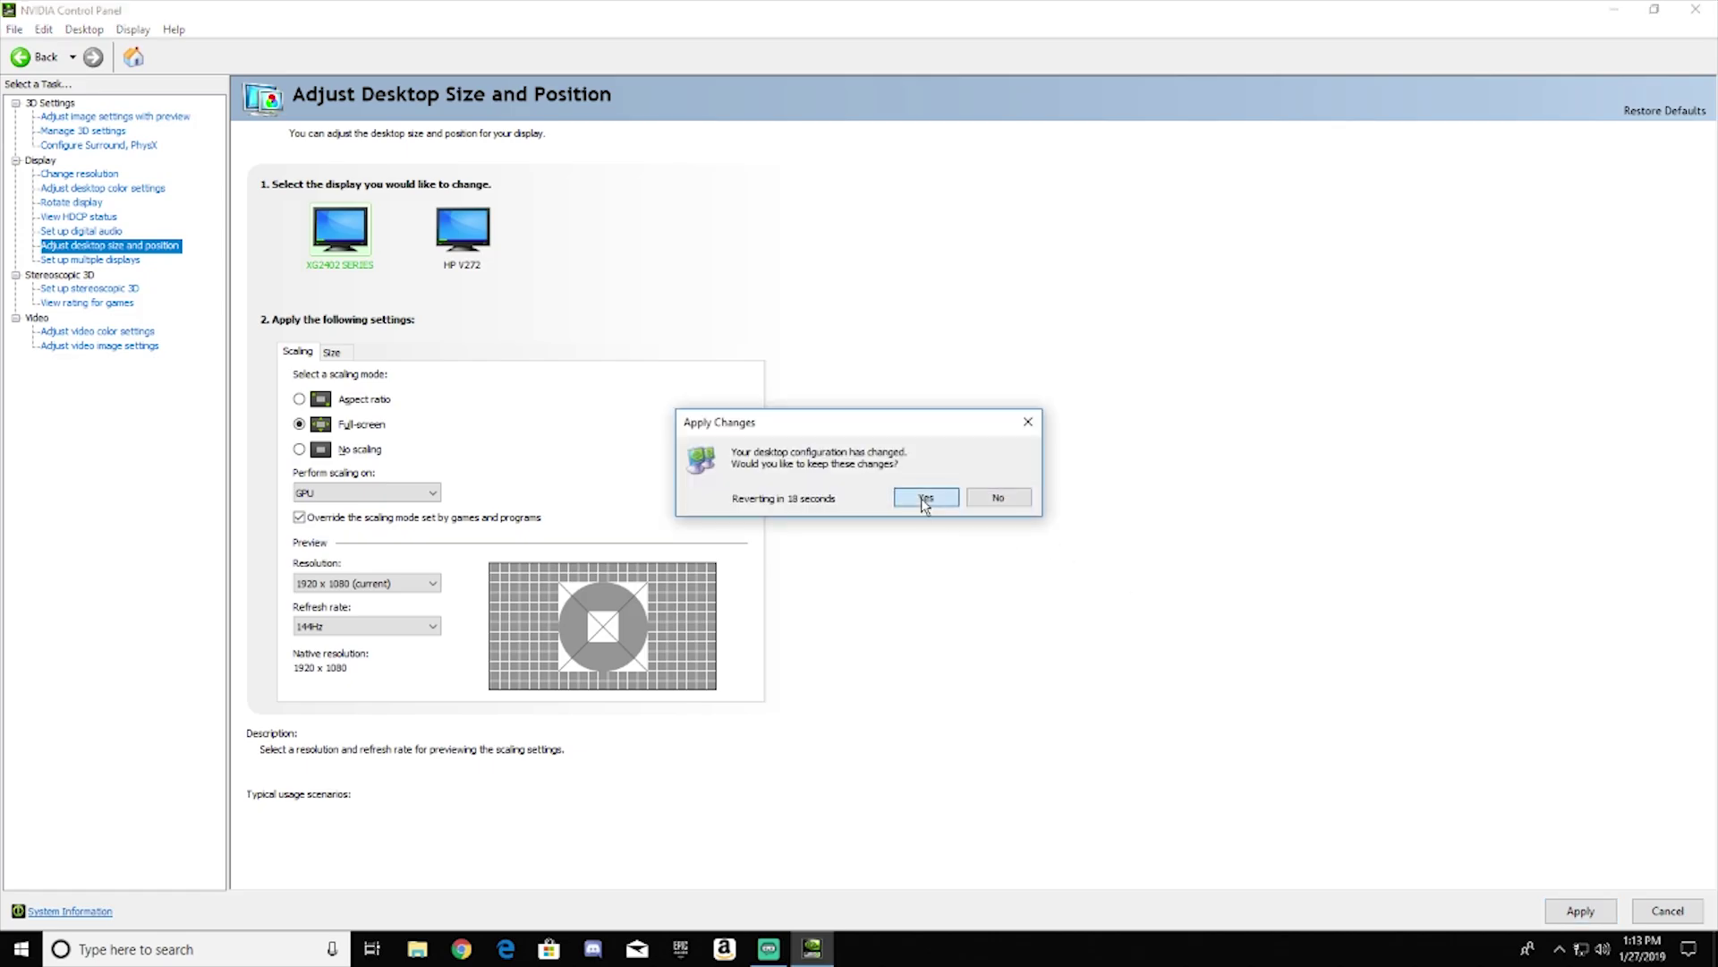
{"action": "left_click", "coordinate": [924, 499]}
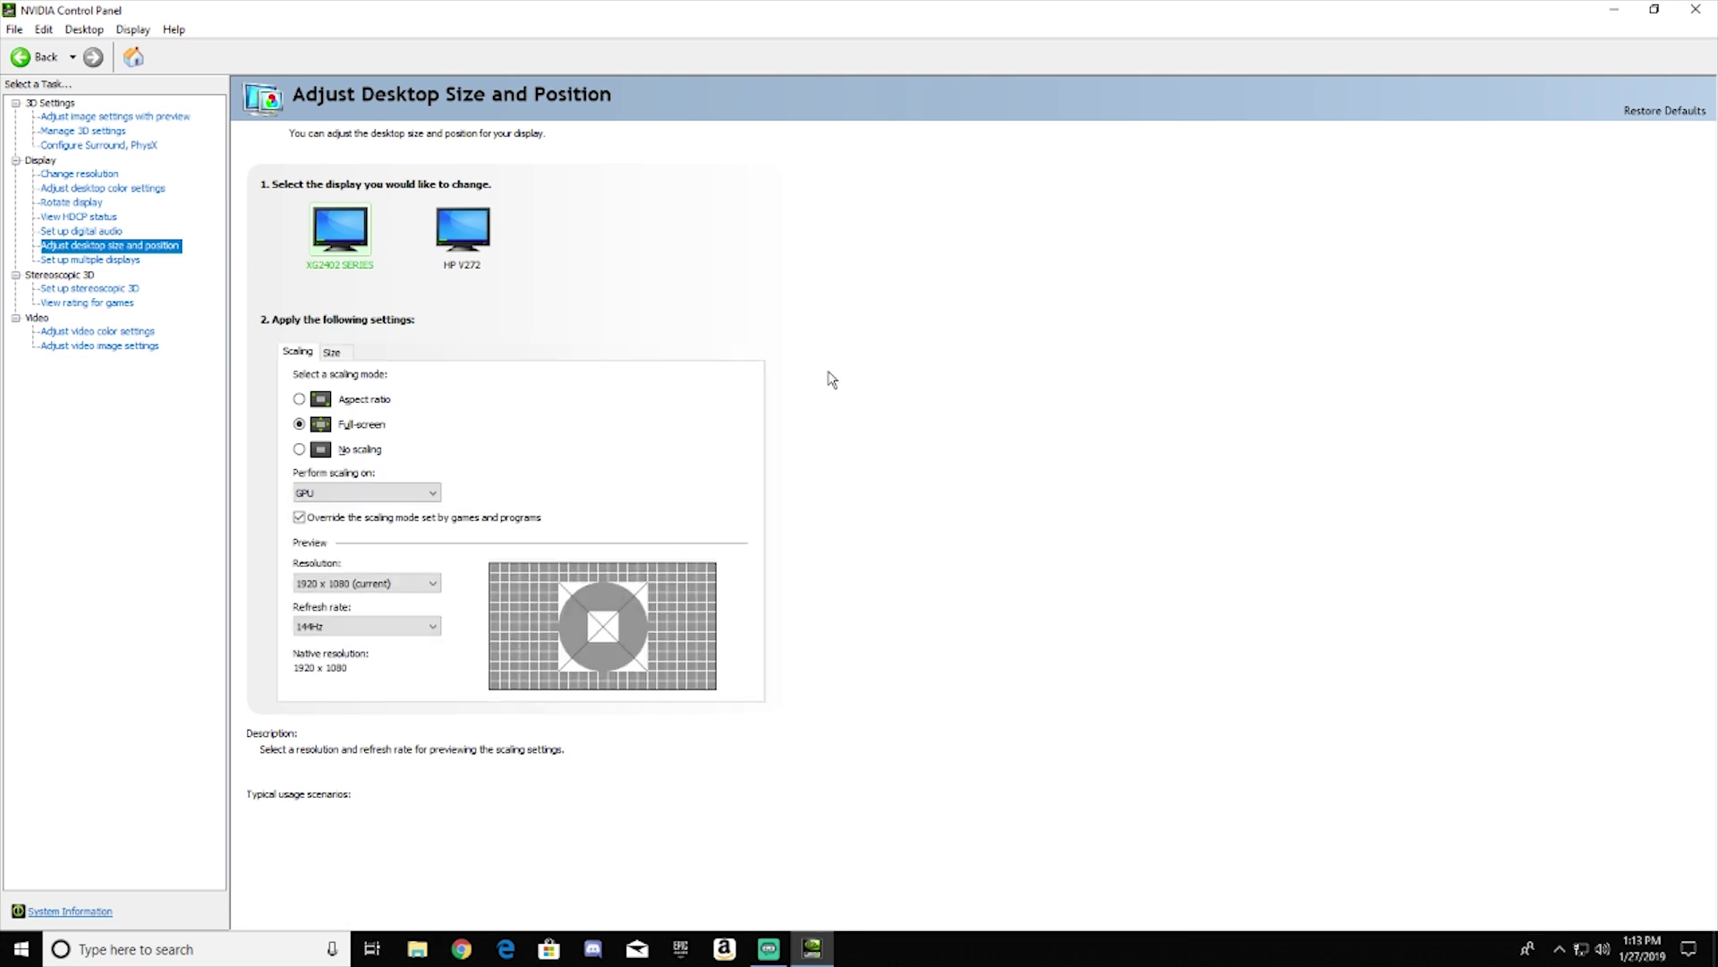
Return to the Change Resolution page and open the customization of the XG2402 display's resolutions
{"action": "left_click", "coordinate": [89, 173]}
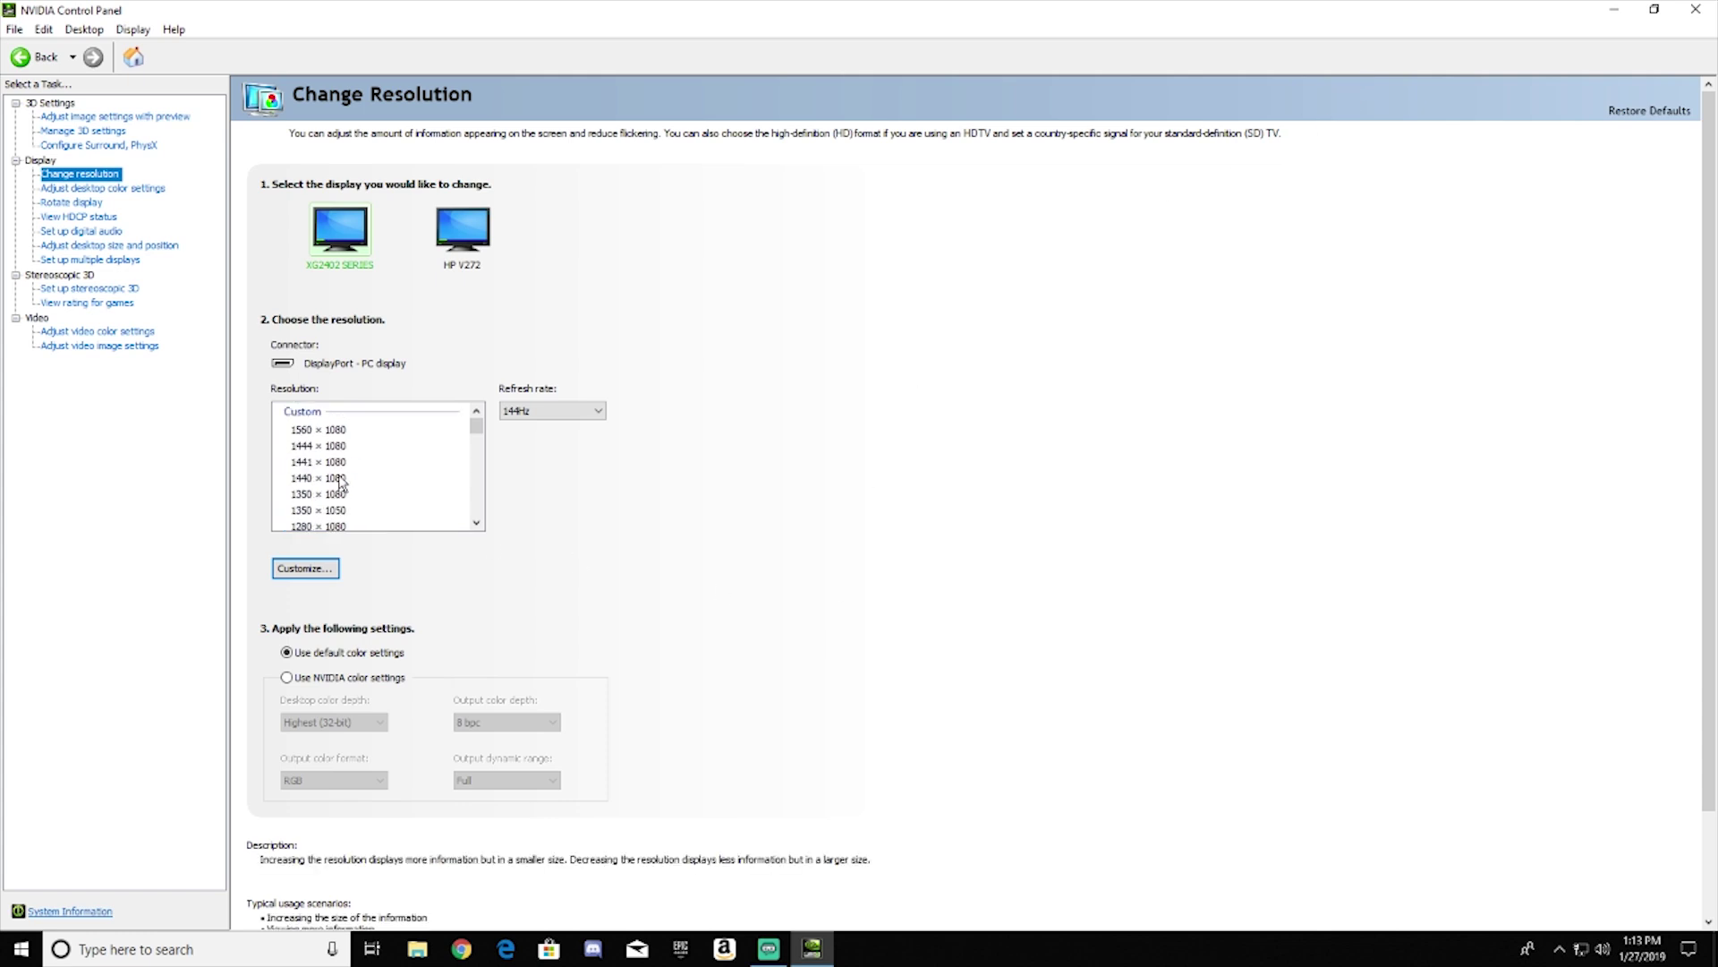
{"action": "scroll", "coordinate": [391, 486], "scroll_direction": "up", "scroll_amount": 5}
{"action": "left_click", "coordinate": [307, 573]}
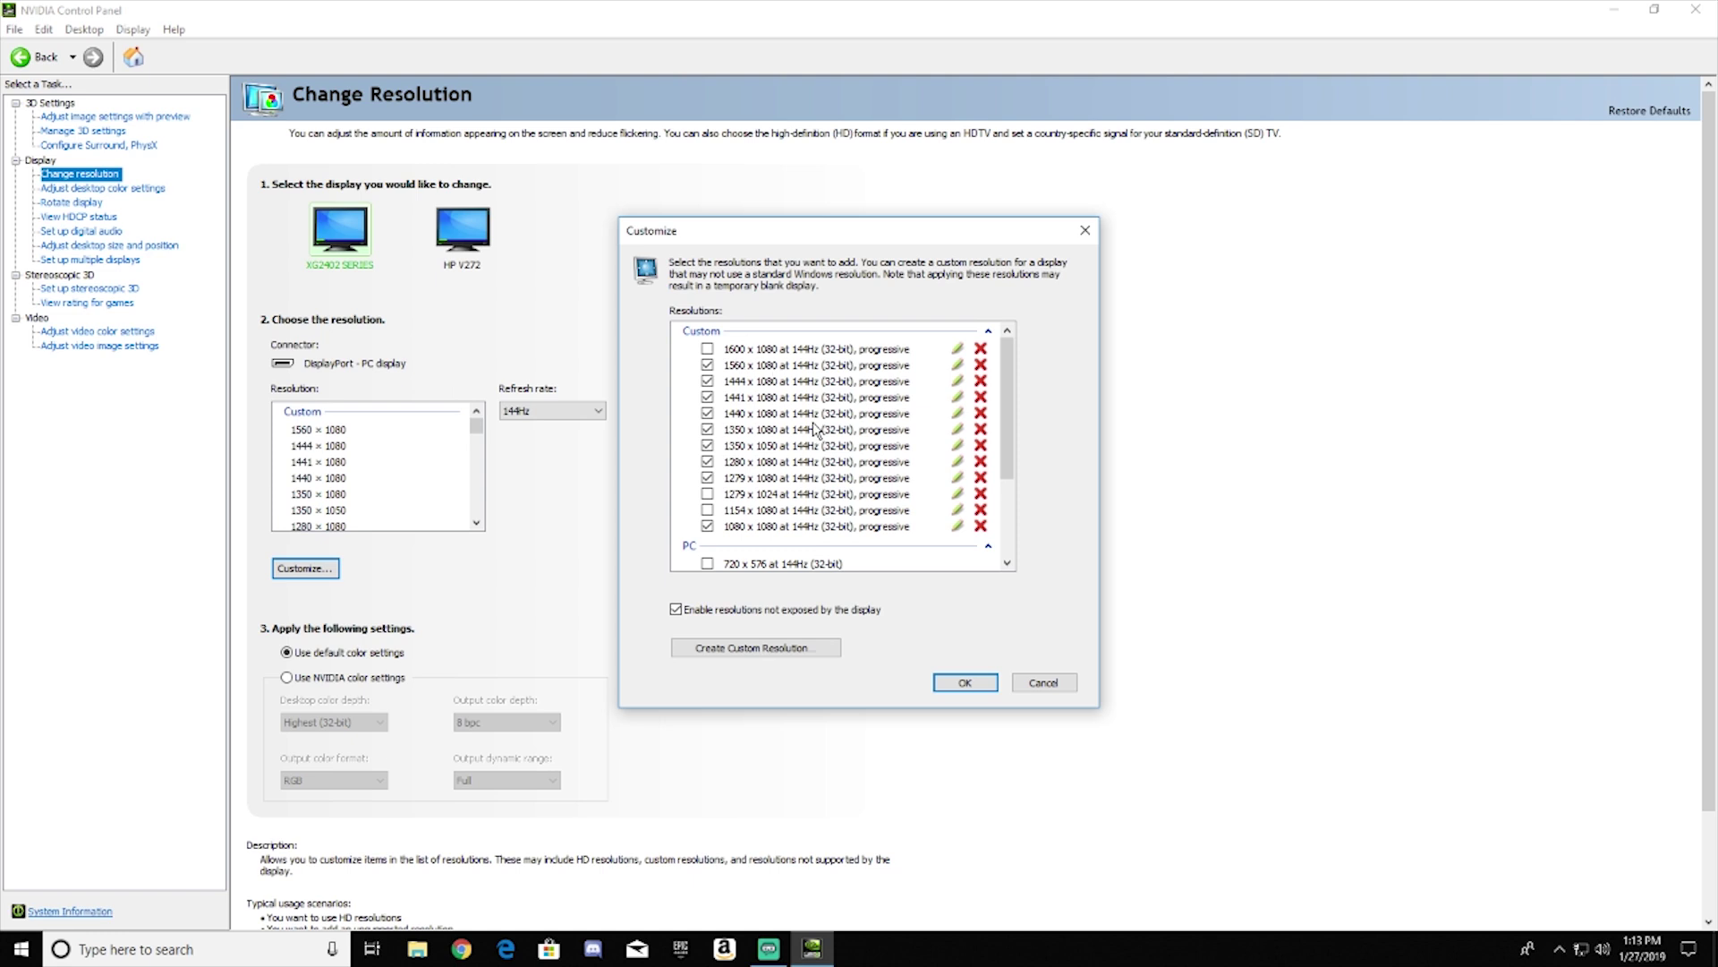
Try to create and test a custom resolution of 1440 × 1080 at 144 Hz, then close the creation dialog
{"action": "left_click", "coordinate": [781, 658]}
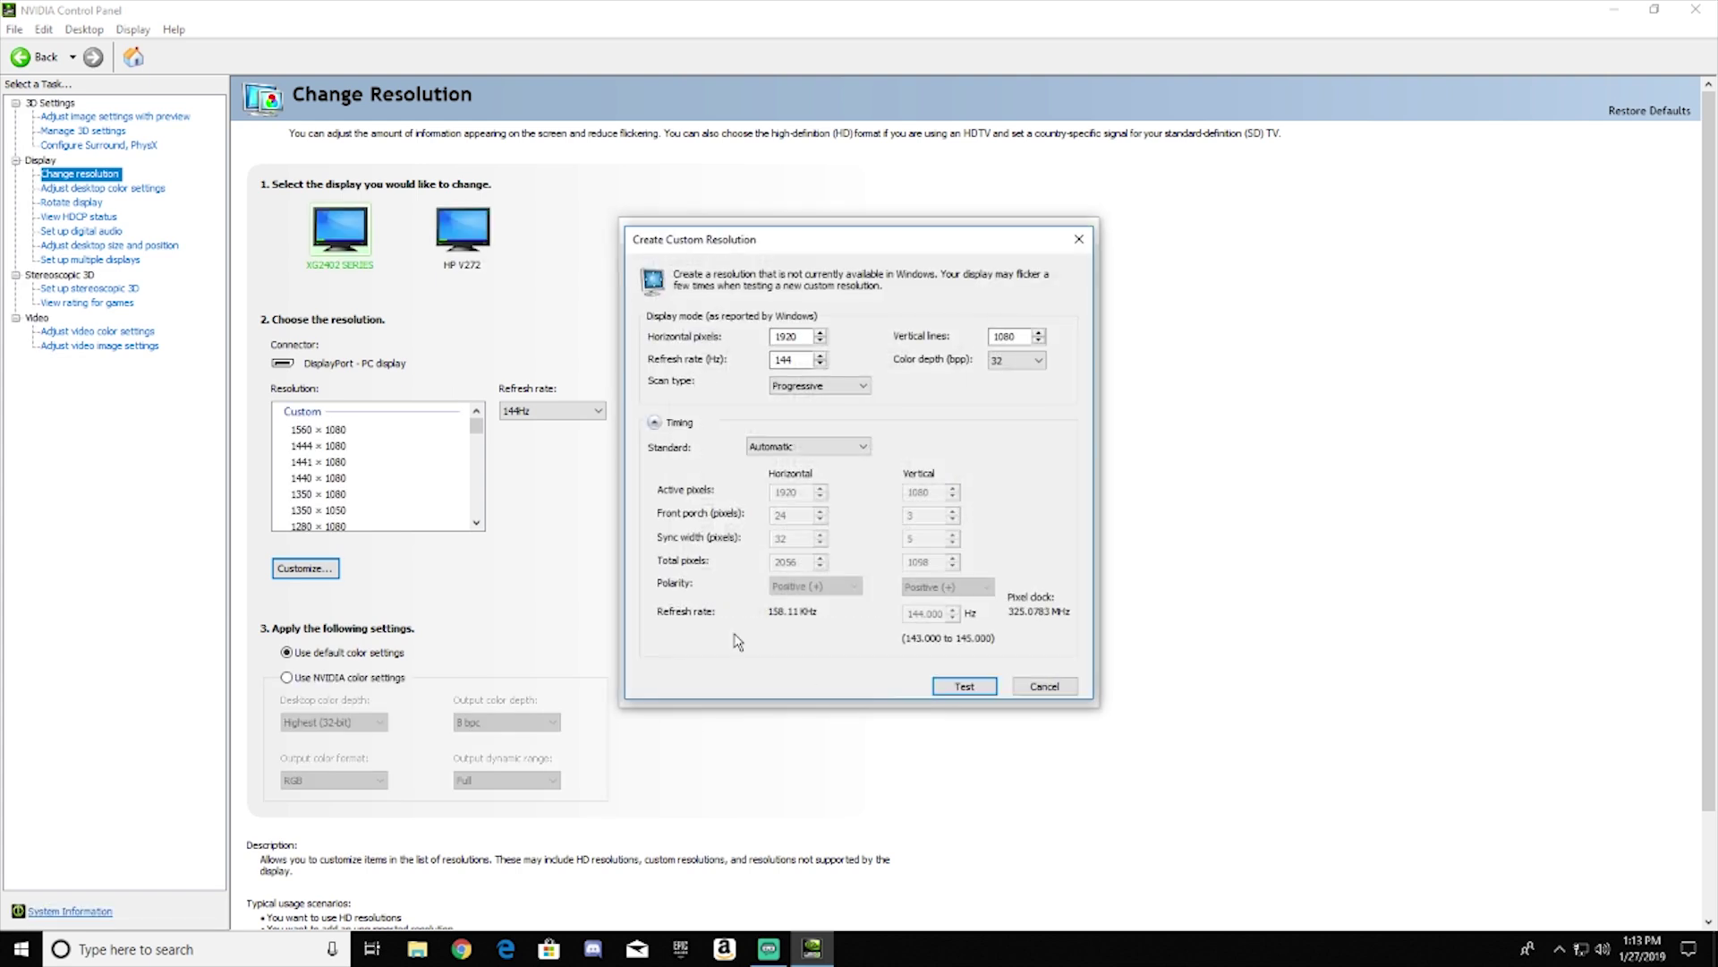
{"action": "left_click_drag", "start_coordinate": [1022, 240], "coordinate": [977, 243]}
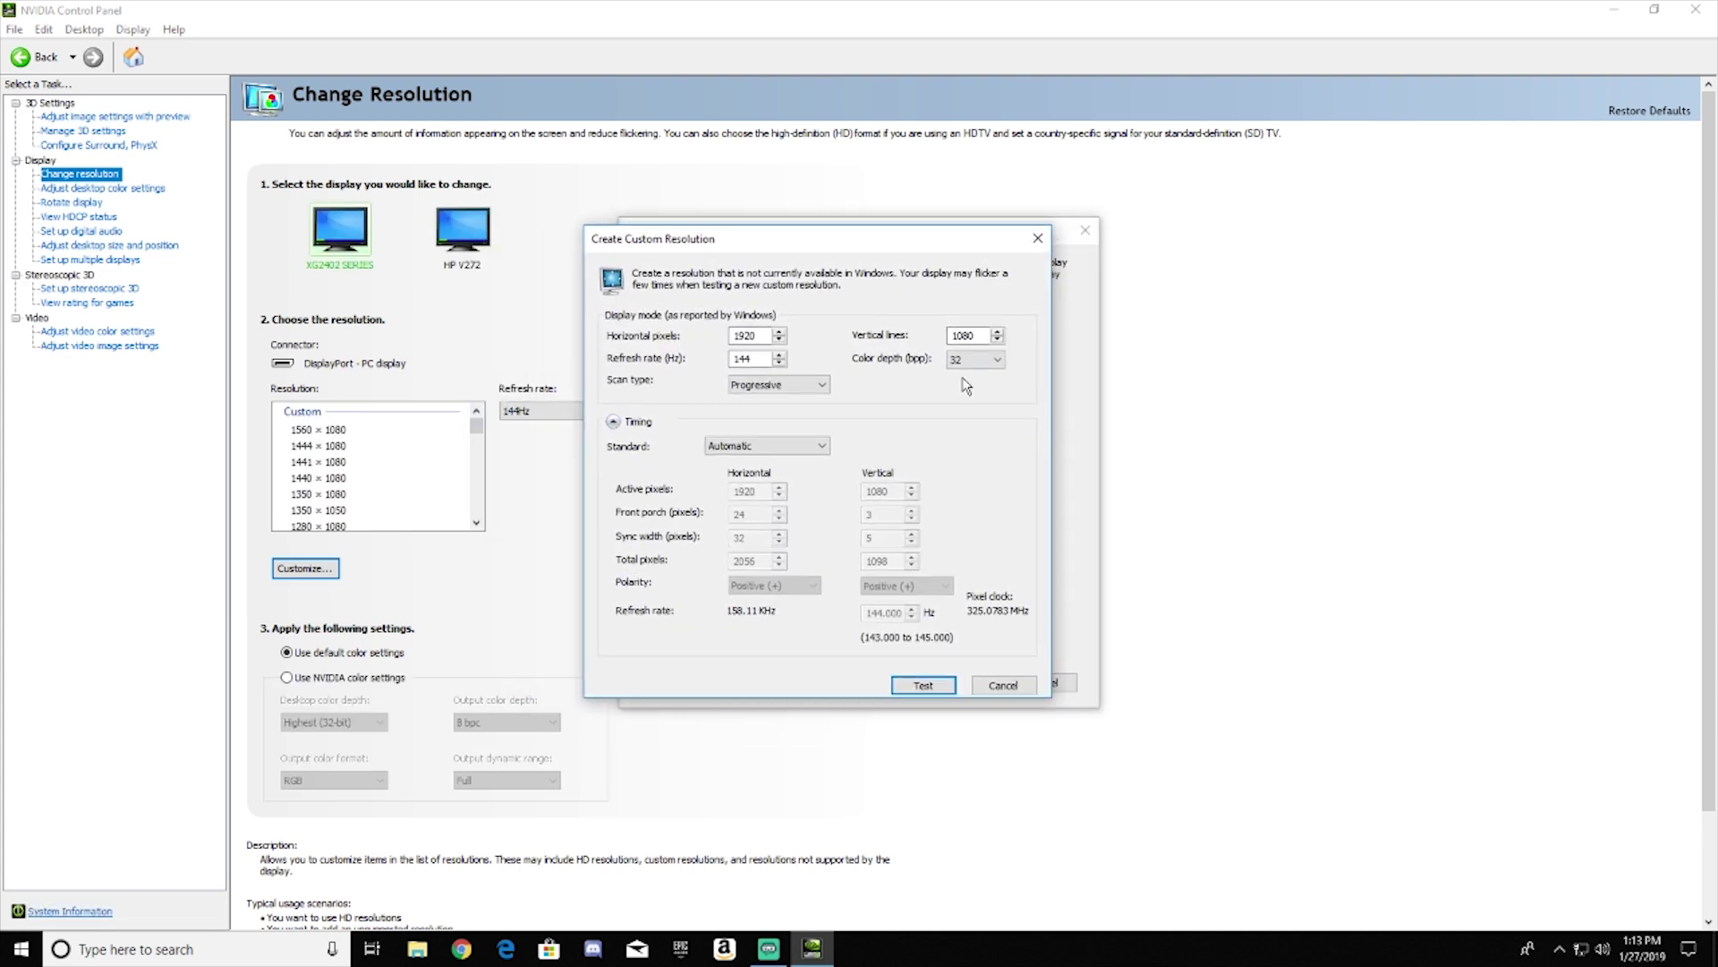
{"action": "double_click", "coordinate": [752, 336]}
{"action": "type", "text": "1440"}
{"action": "left_click", "coordinate": [930, 687]}
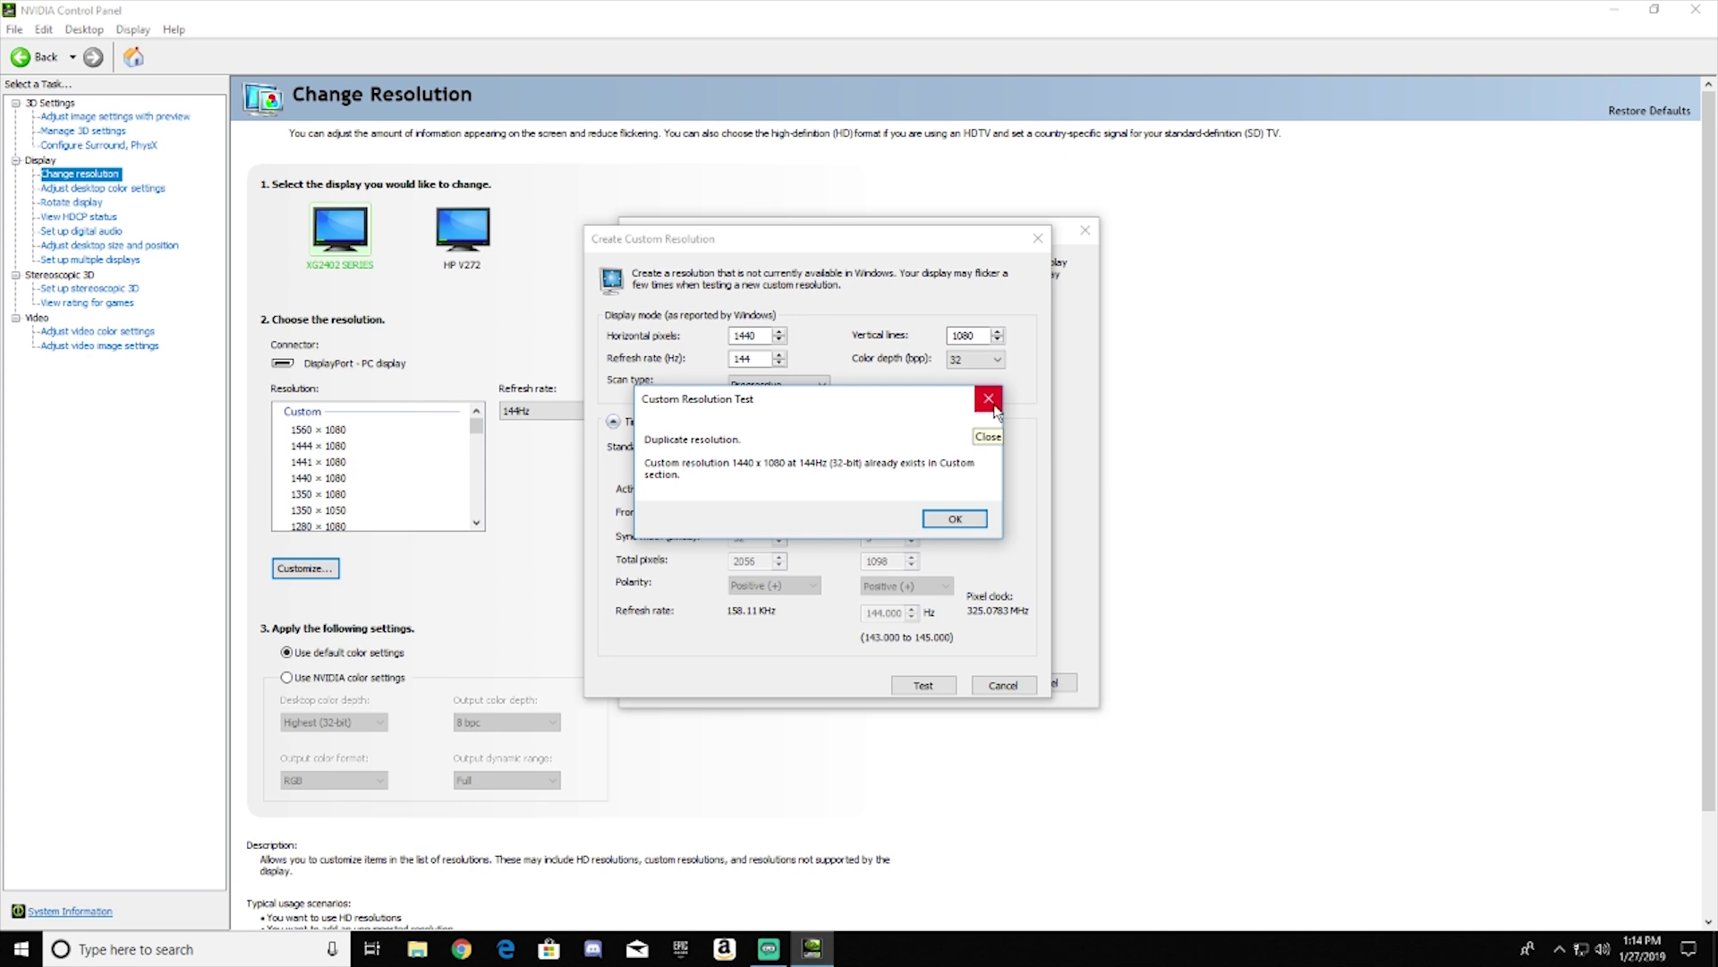
{"action": "left_click", "coordinate": [995, 405]}
{"action": "left_click", "coordinate": [1038, 238]}
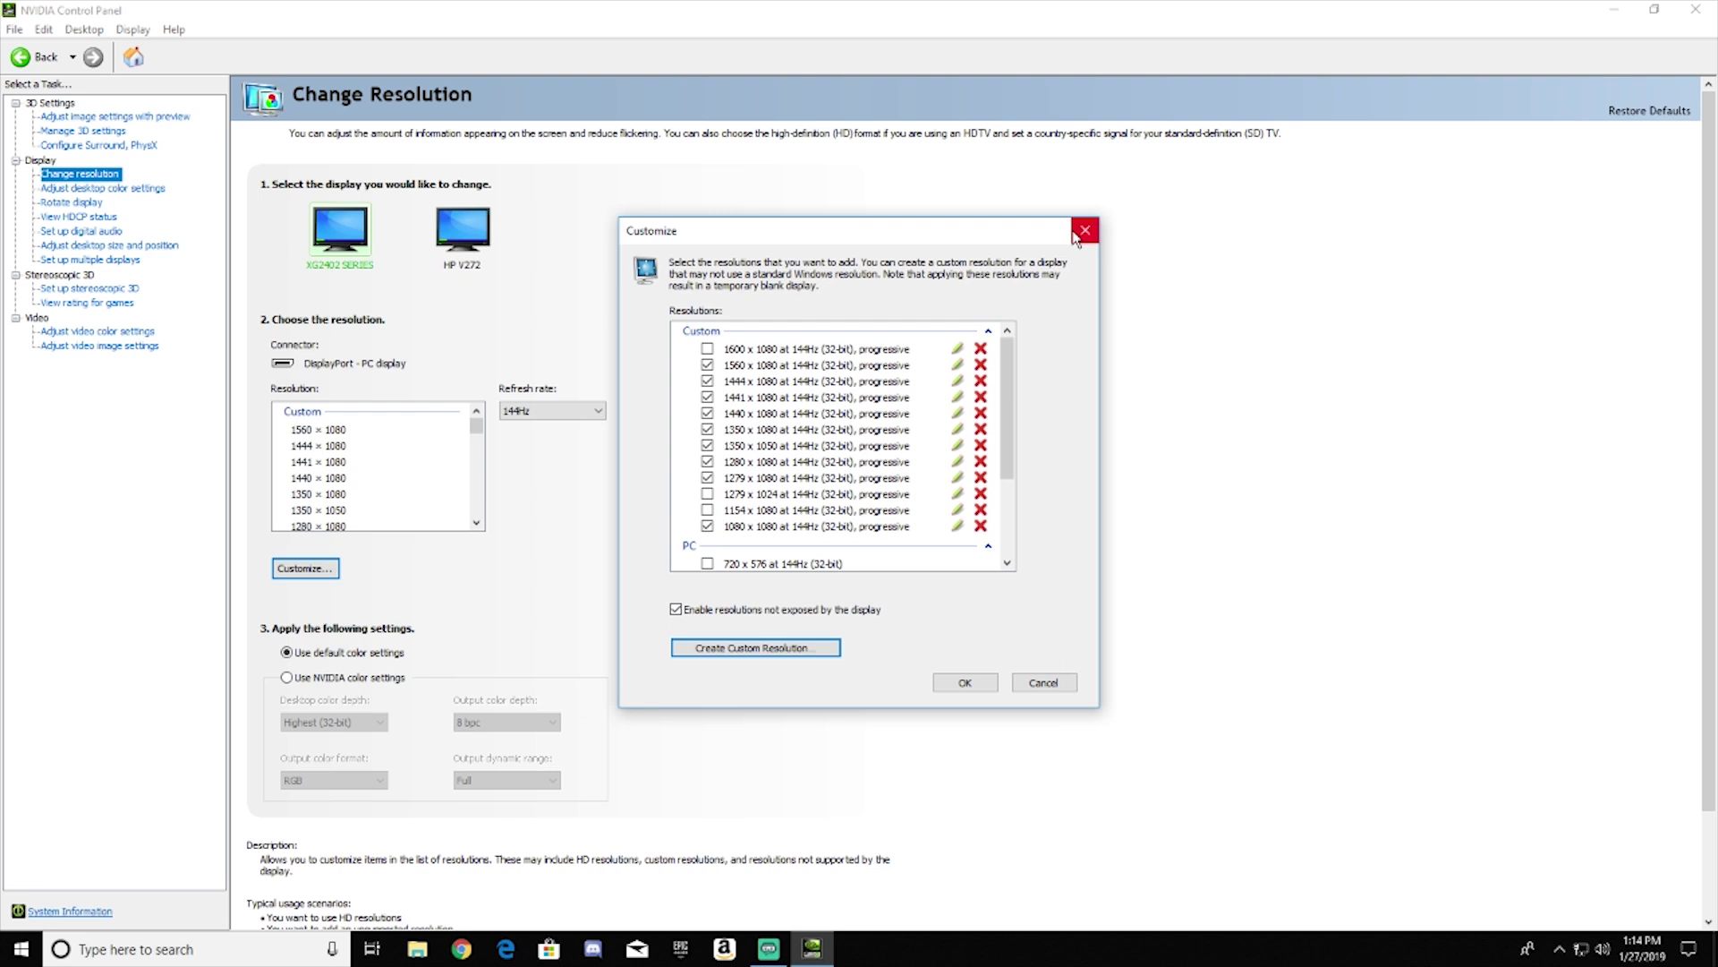
Select the existing 1440 x 1080 at 144Hz custom resolution and confirm the customized resolution list
{"action": "left_click_drag", "start_coordinate": [1026, 230], "coordinate": [1056, 291]}
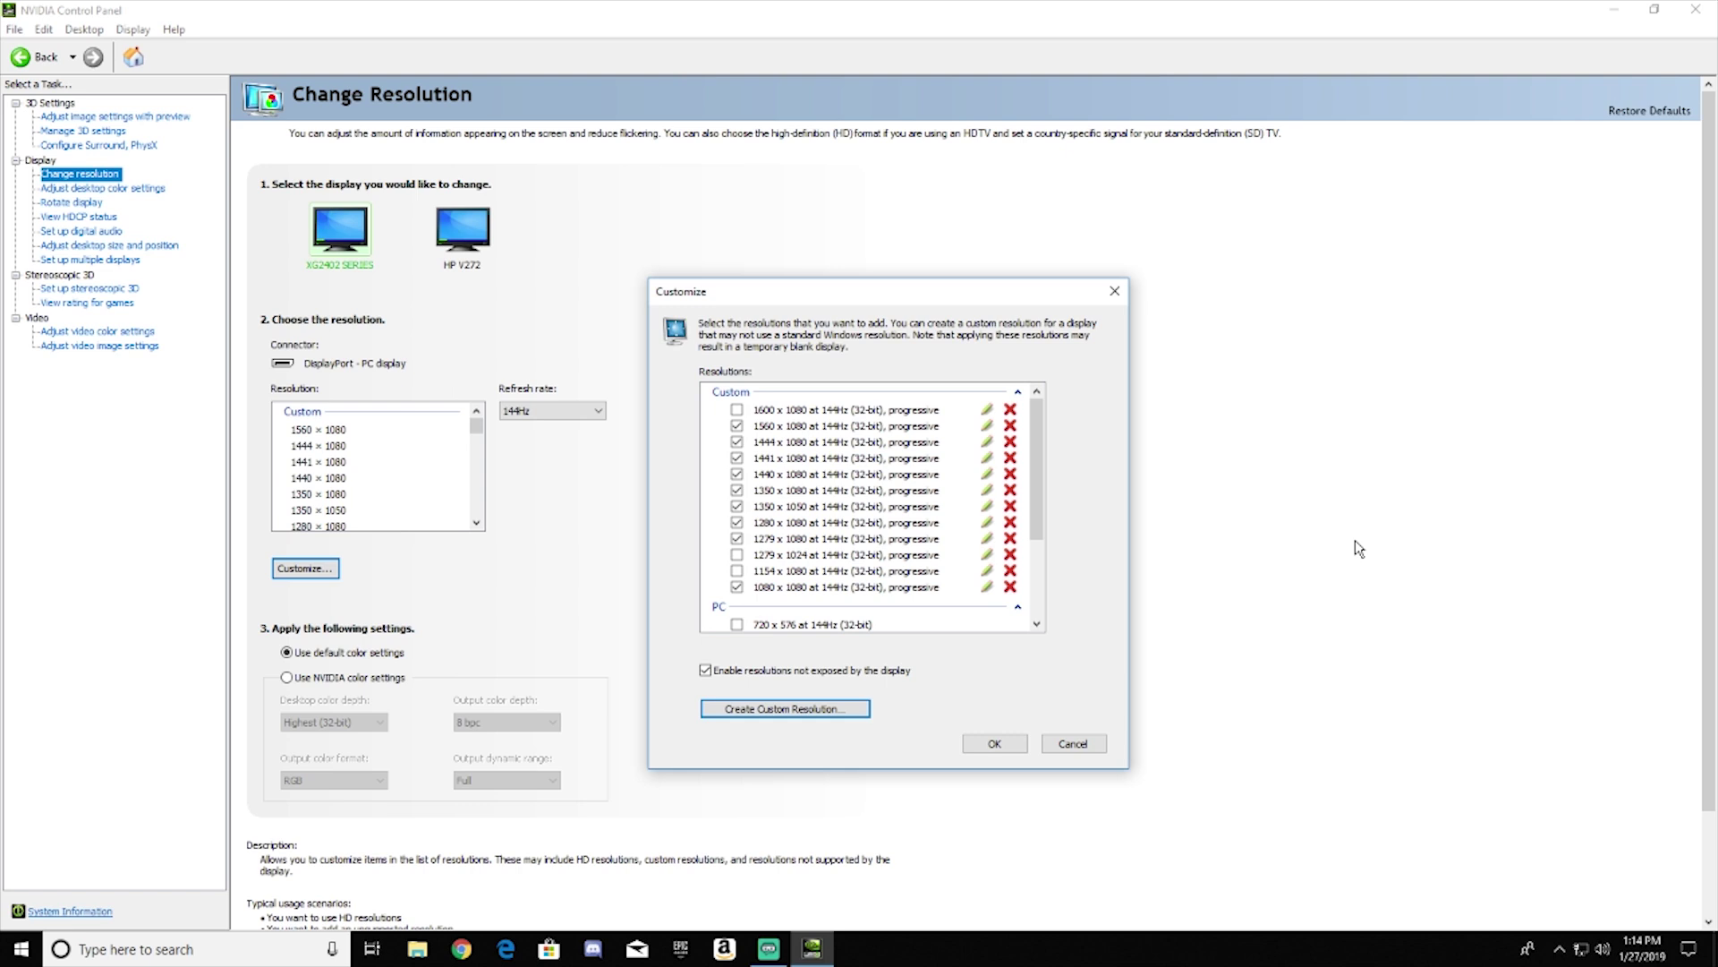
{"action": "left_click", "coordinate": [736, 474]}
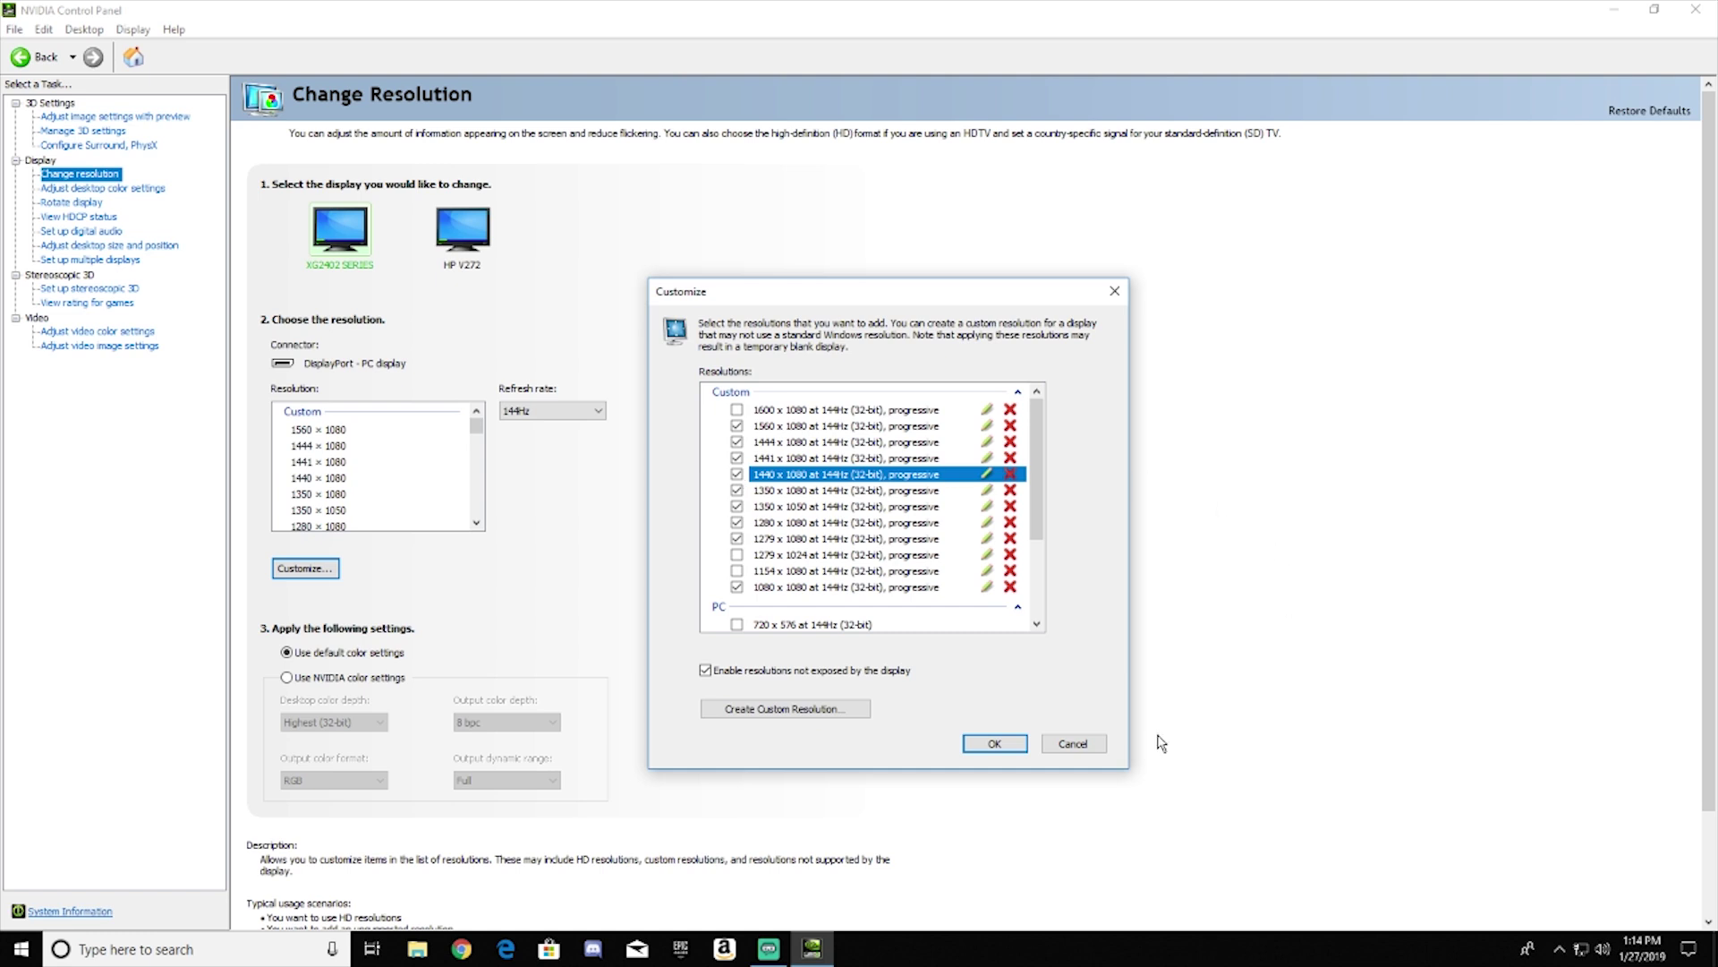
{"action": "left_click", "coordinate": [994, 744]}
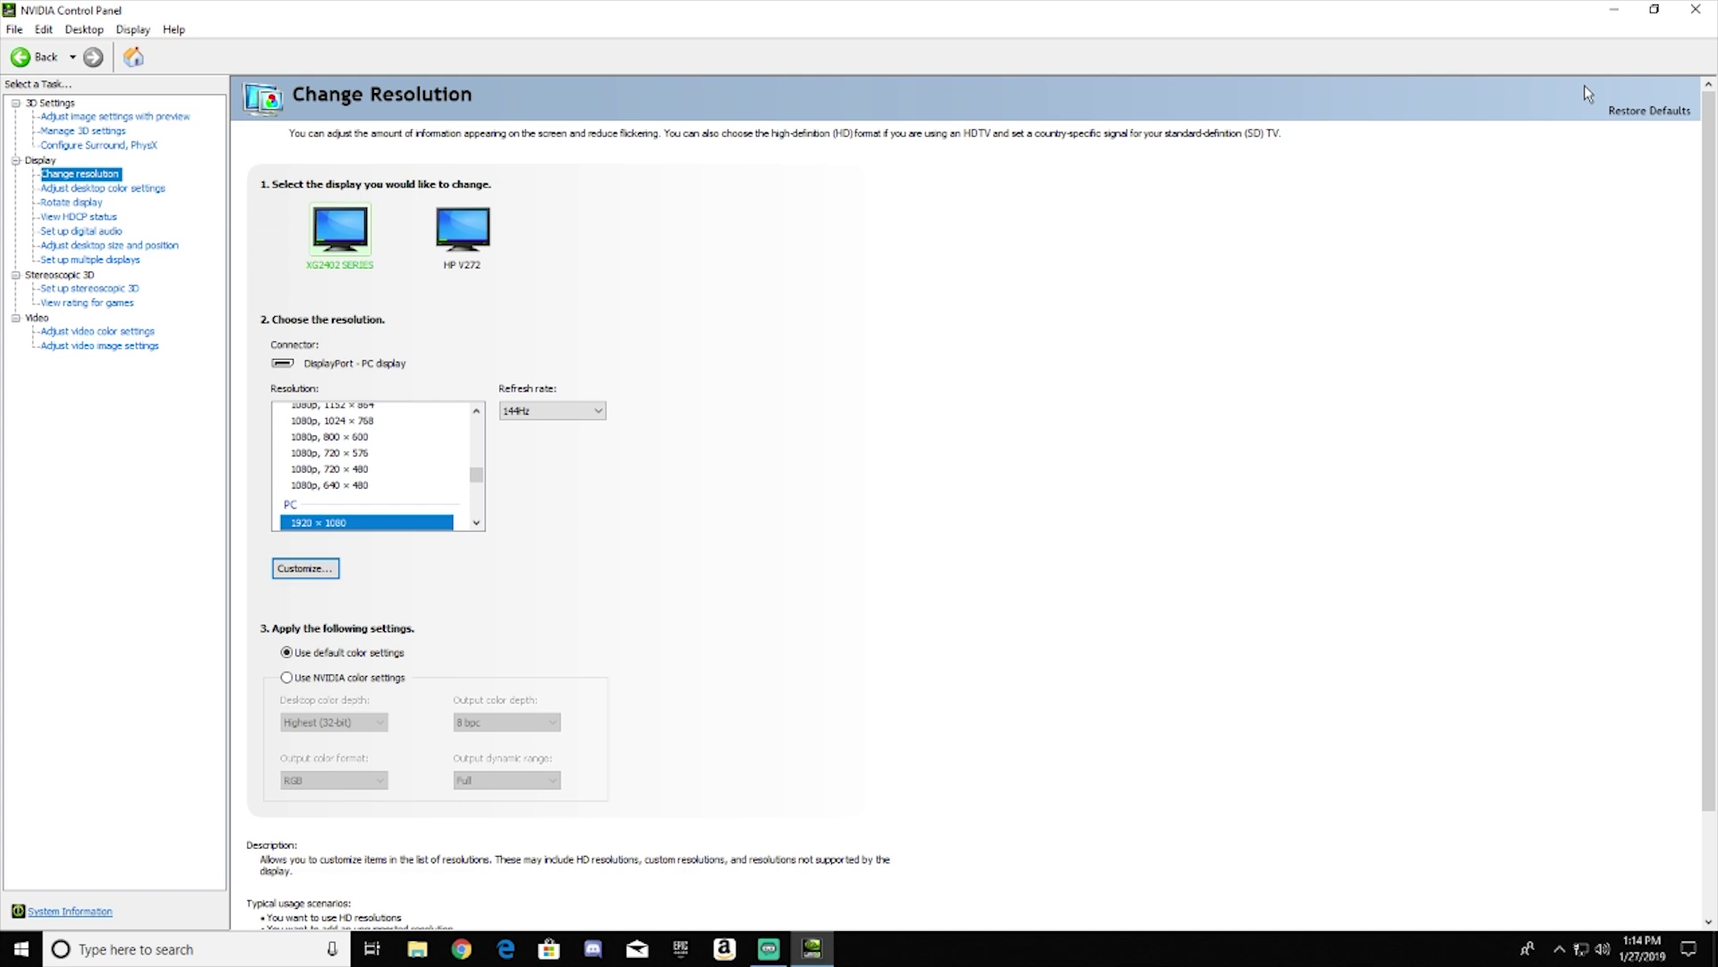
Close the NVIDIA Control Panel, launch Fortnite from the desktop, and choose the Battle Royale game mode
{"action": "left_click", "coordinate": [1703, 11]}
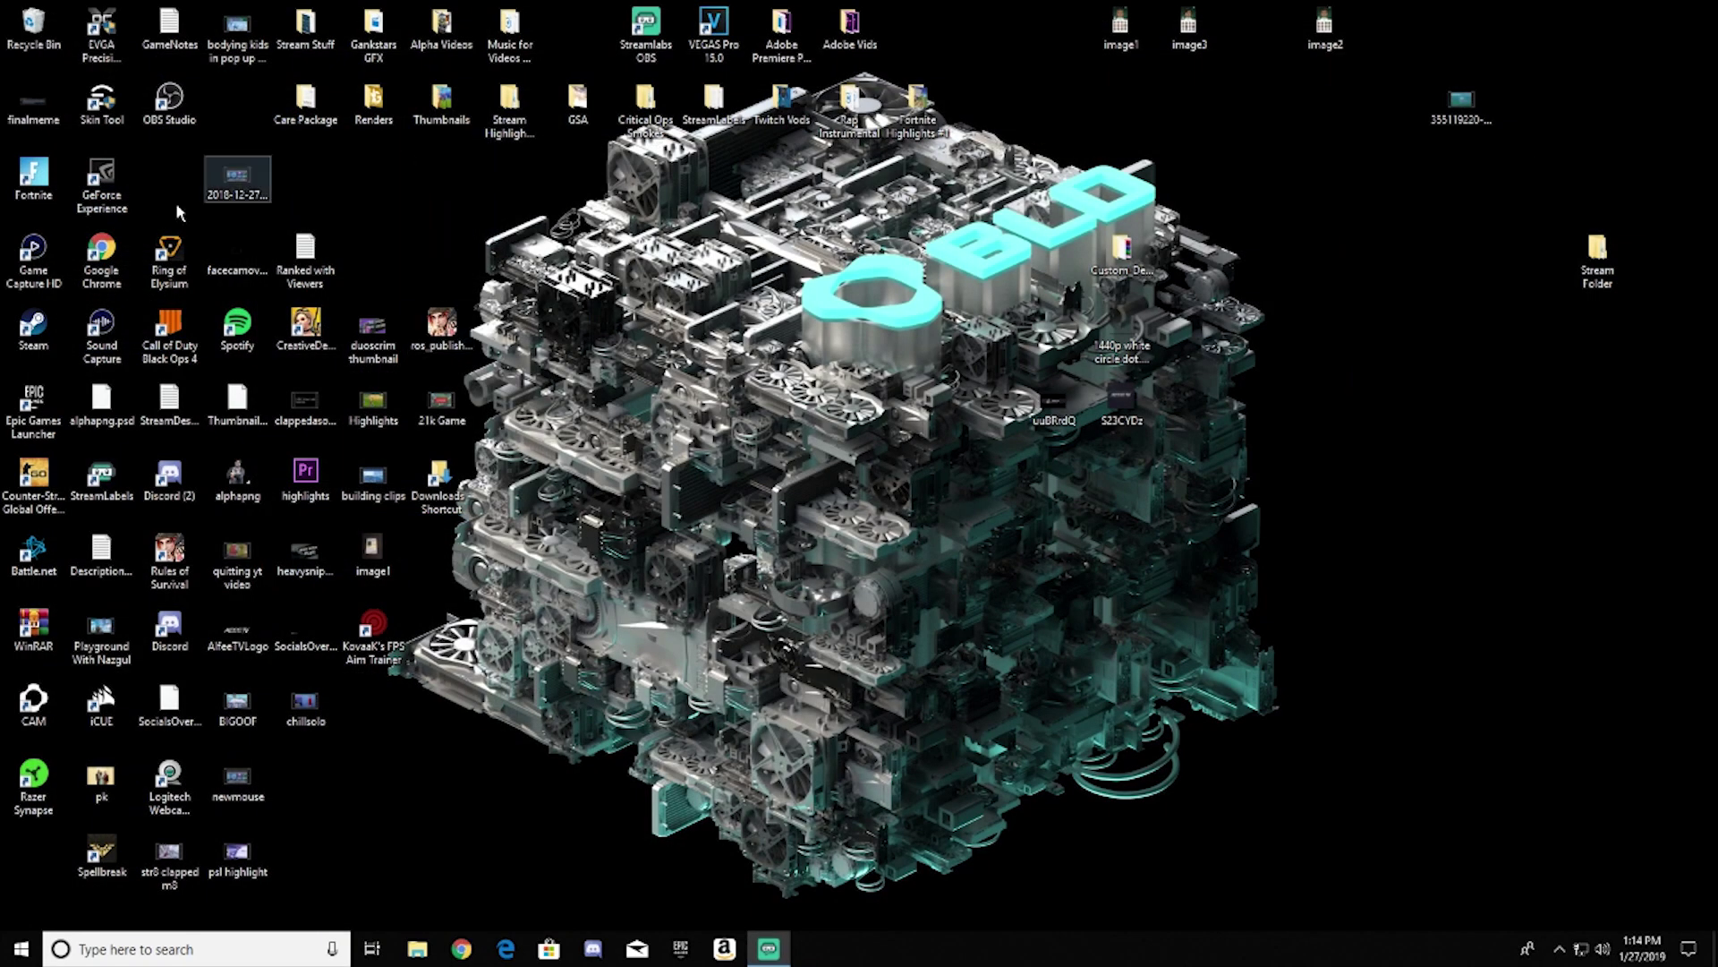
{"action": "left_click", "coordinate": [44, 176]}
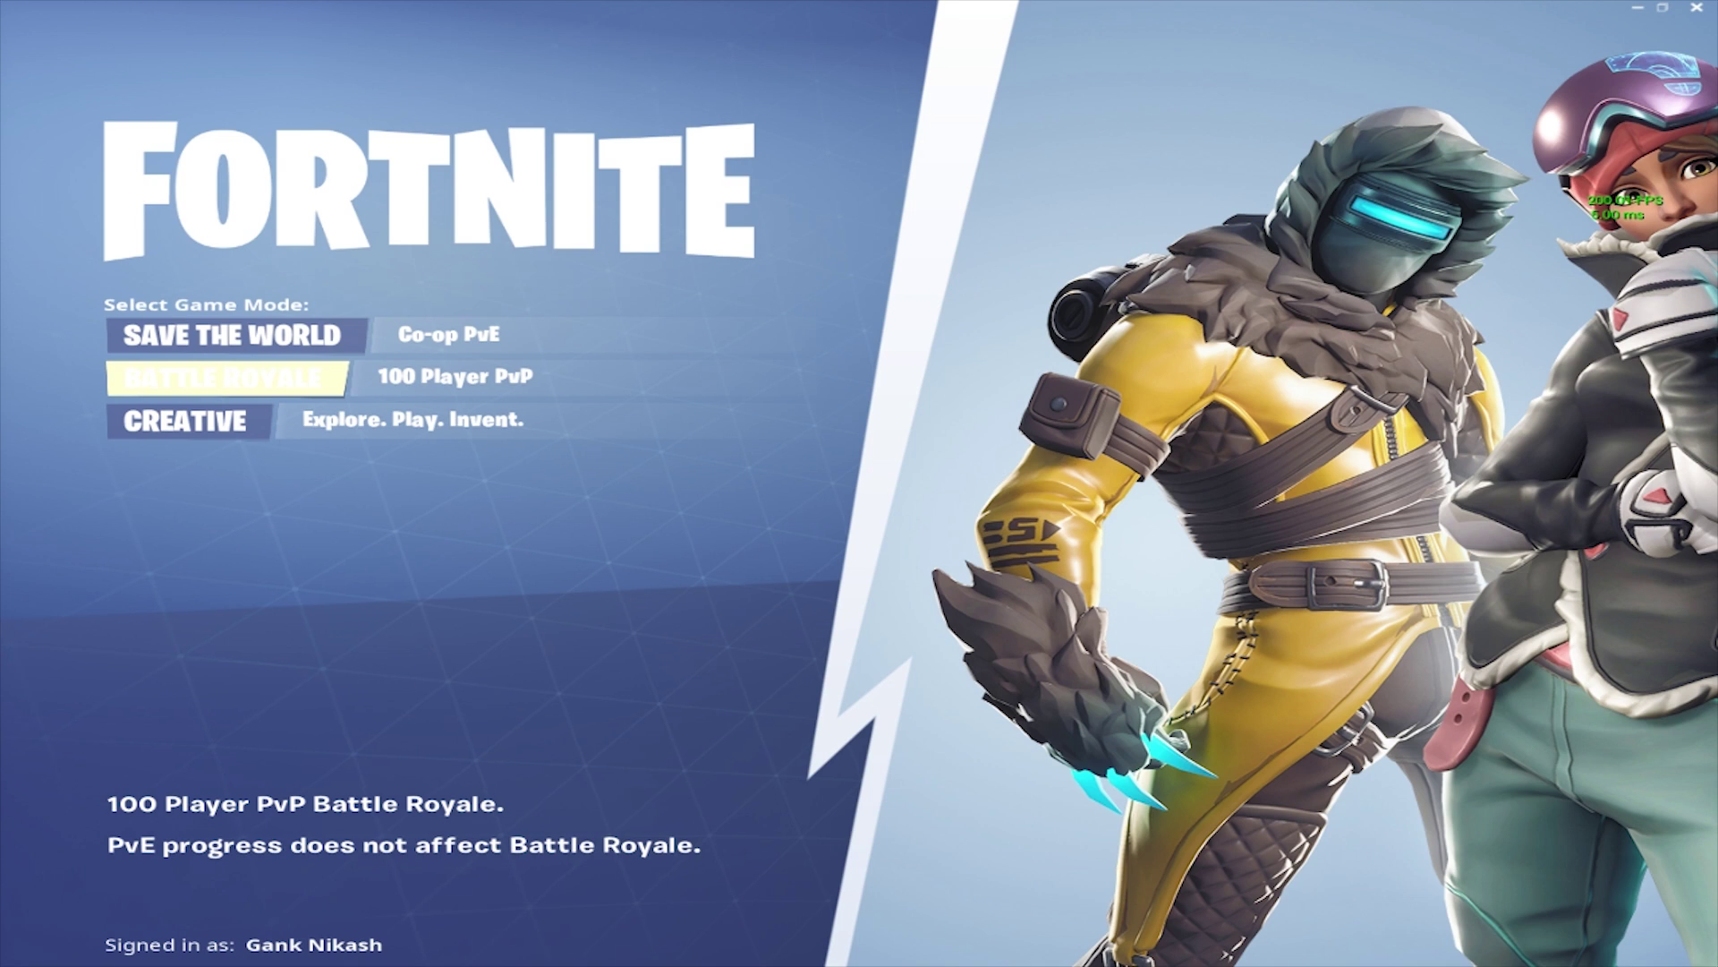
{"action": "left_click", "coordinate": [229, 387]}
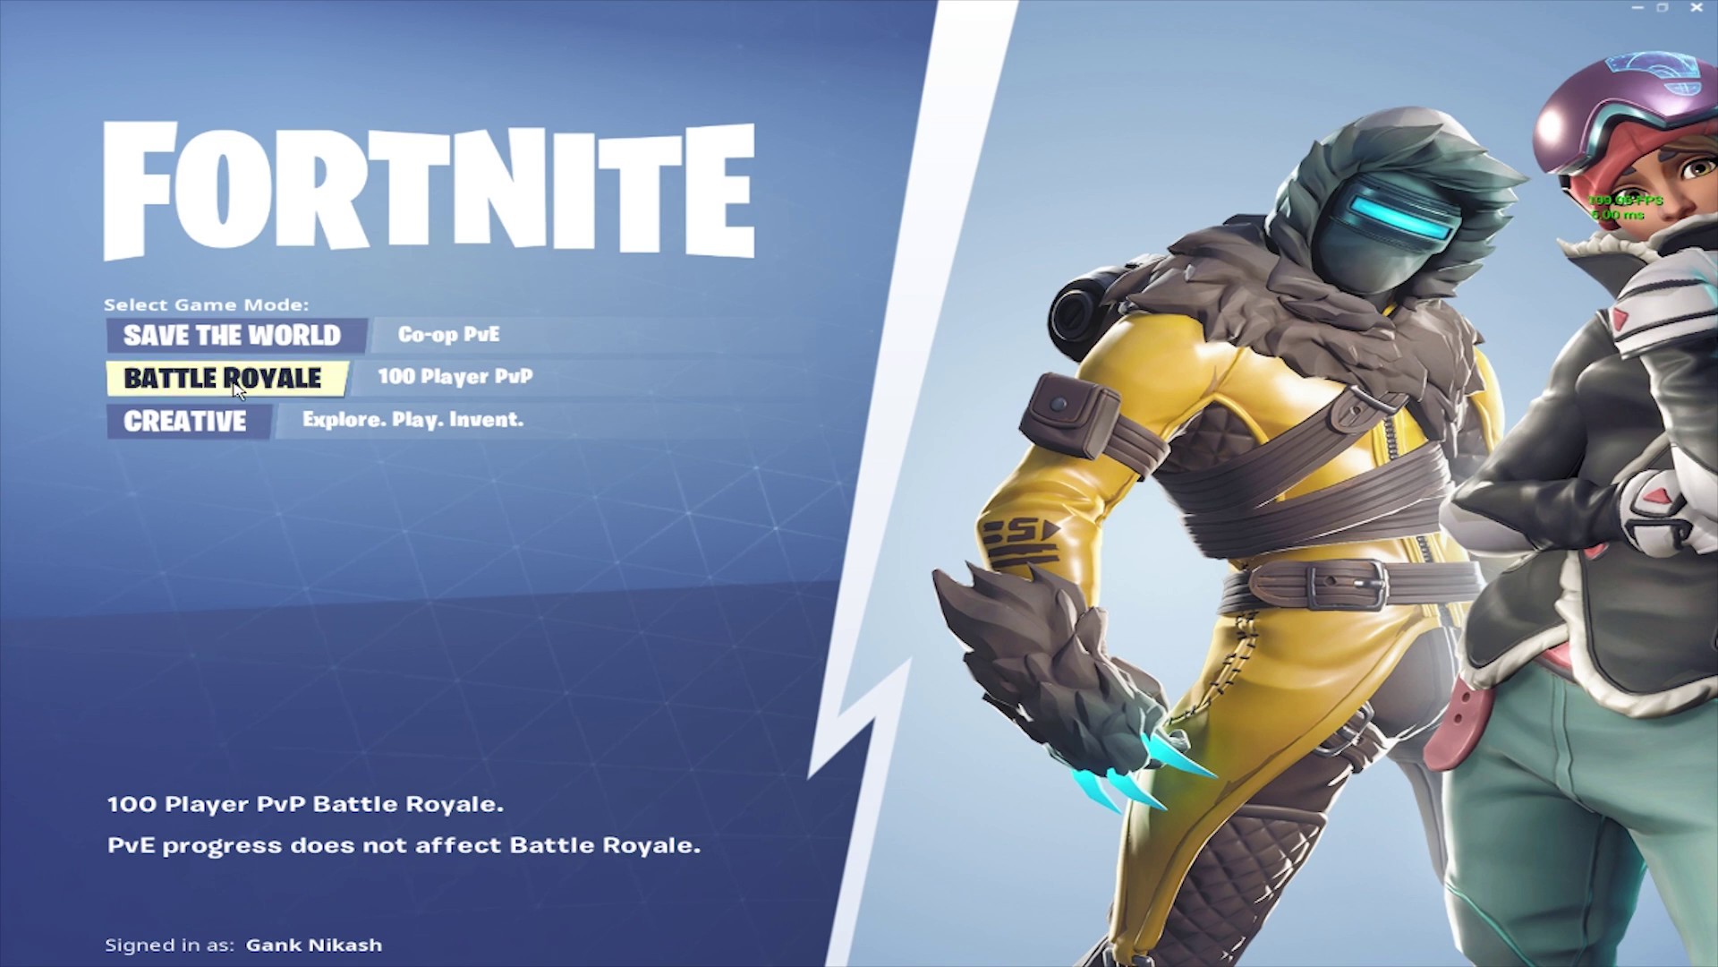